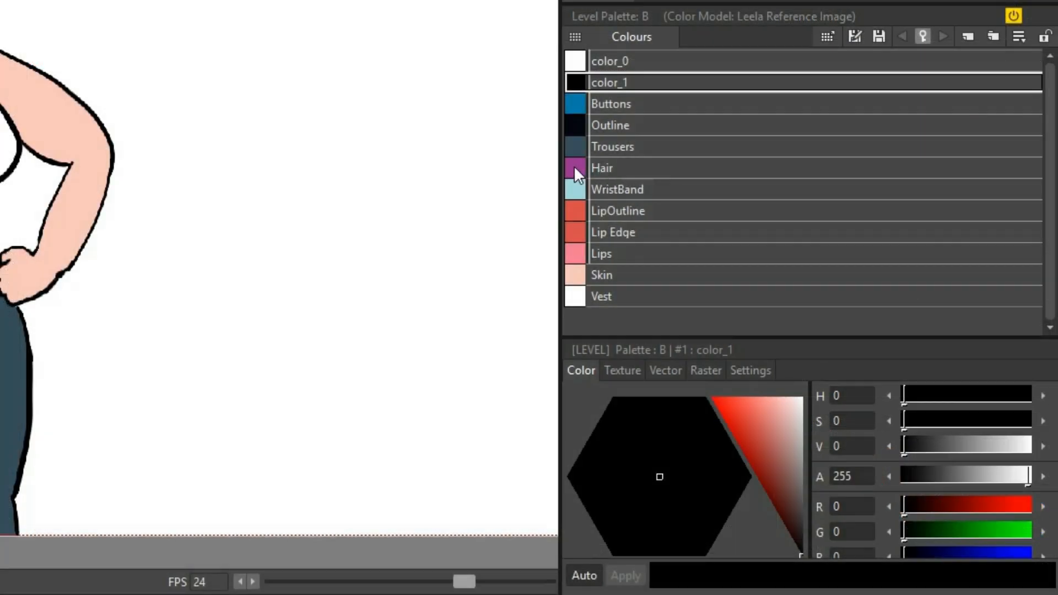
# Duplicate the Hair style in the level palette and name the copy HairShadow.
pyautogui.rightClick(574, 165)
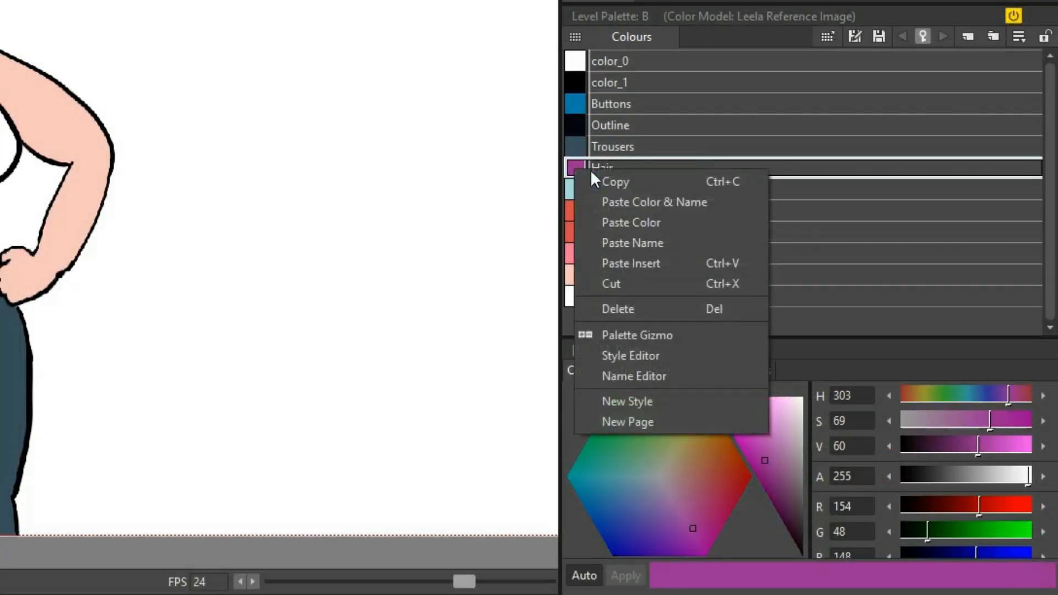
pyautogui.click(639, 180)
pyautogui.rightClick(628, 317)
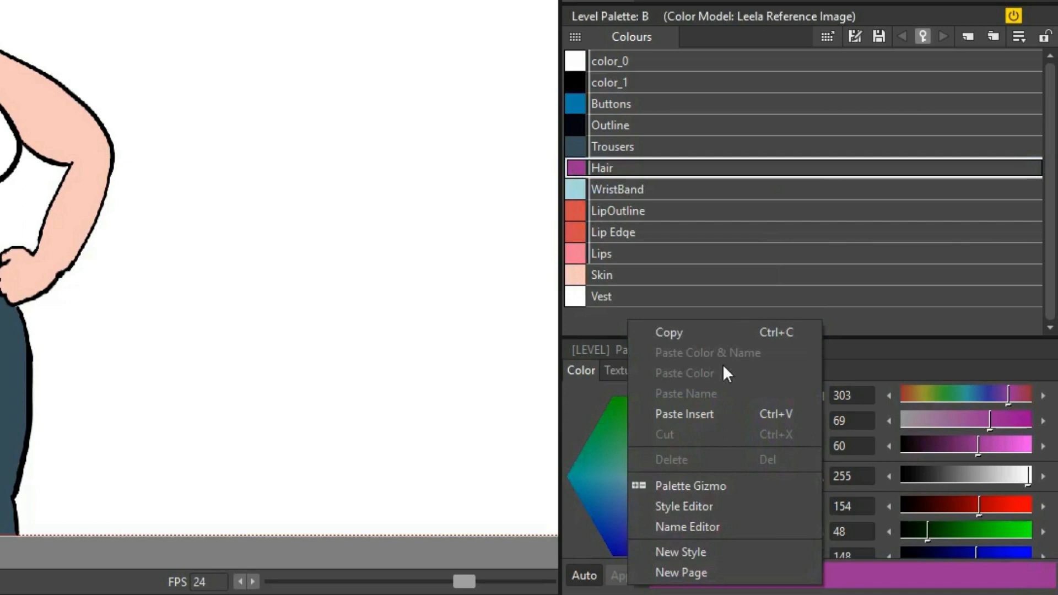
pyautogui.click(713, 413)
pyautogui.doubleClick(631, 189)
pyautogui.click(632, 189)
pyautogui.write('Shadow')
pyautogui.press('Return')
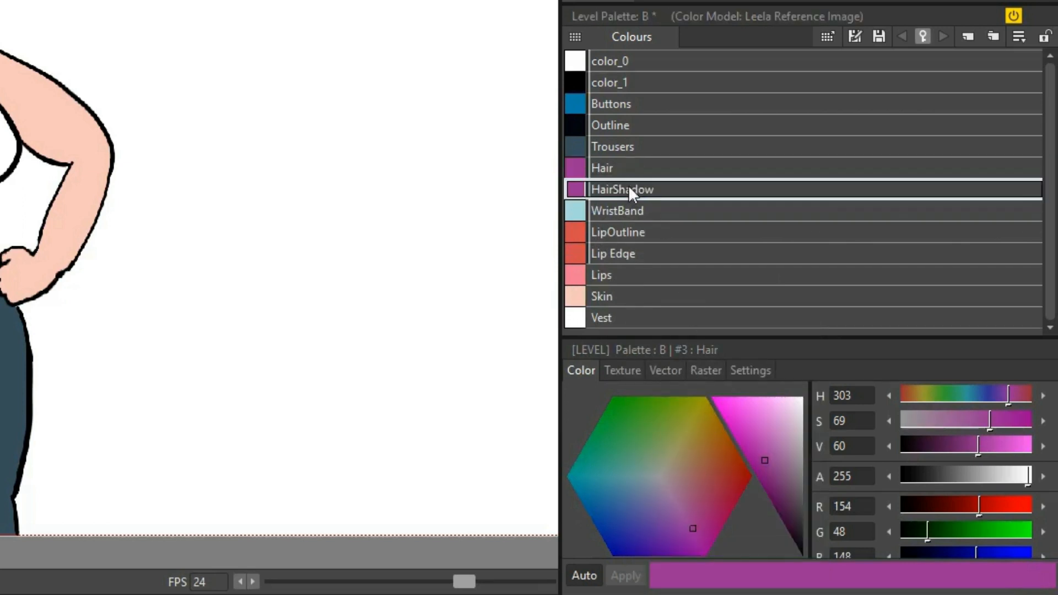
# Darken HairShadow to a V value of 33 and paint a shadow along the inner edge of the ponytail.
pyautogui.click(944, 445)
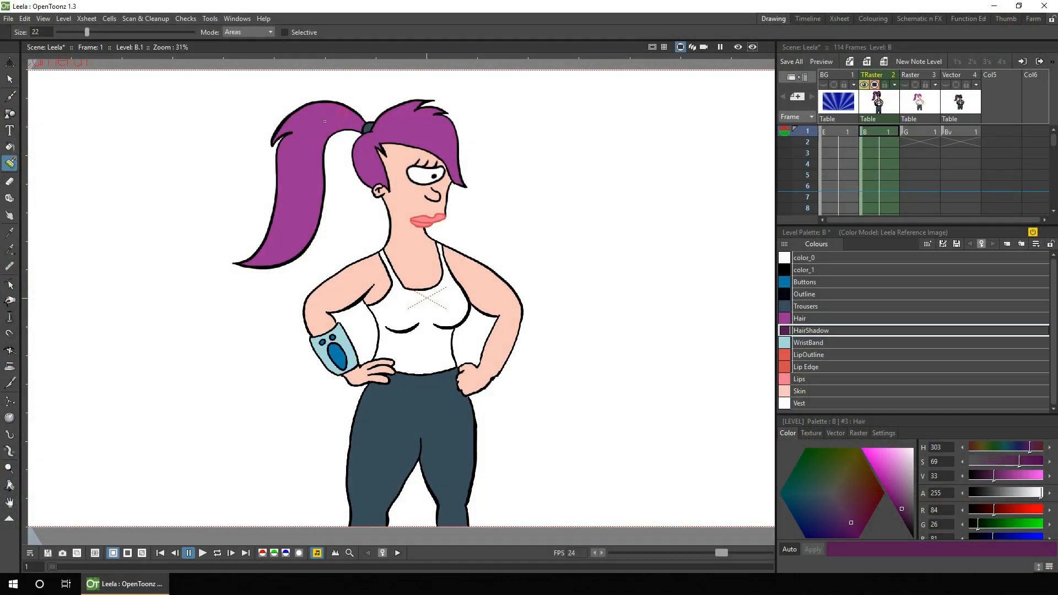
pyautogui.moveTo(362, 128)
pyautogui.mouseDown()
pyautogui.moveTo(337, 130)
pyautogui.moveTo(319, 157)
pyautogui.moveTo(316, 206)
pyautogui.moveTo(296, 252)
pyautogui.moveTo(242, 270)
pyautogui.mouseUp()
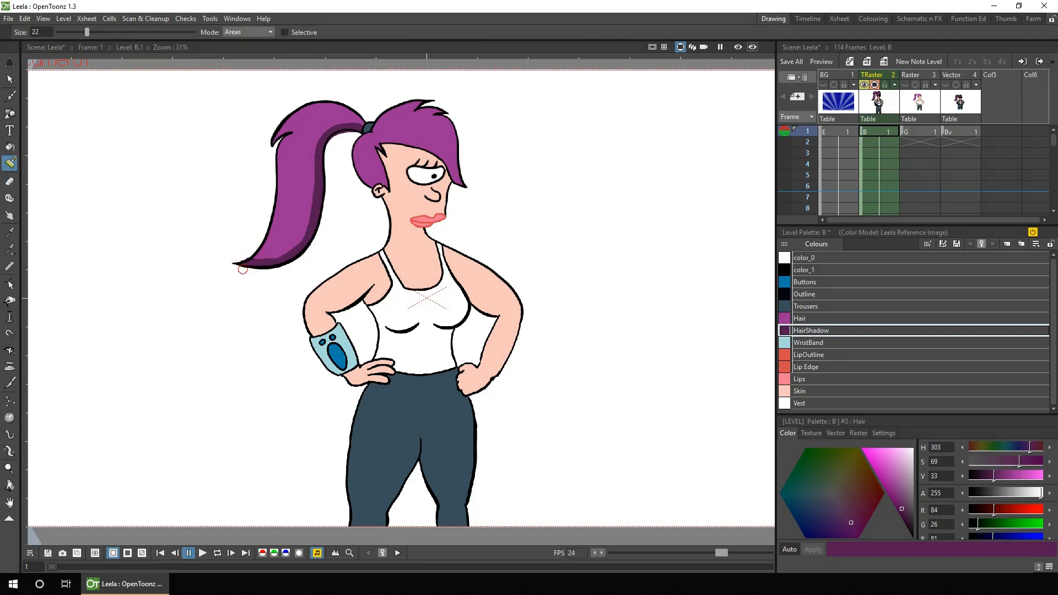
# Duplicate the Hair style again and name the copy HairHighlight.
pyautogui.click(817, 316)
pyautogui.rightClick(819, 316)
pyautogui.click(858, 324)
pyautogui.rightClick(840, 413)
pyautogui.click(863, 442)
pyautogui.doubleClick(817, 327)
pyautogui.write('Highlight')
pyautogui.press('Return')
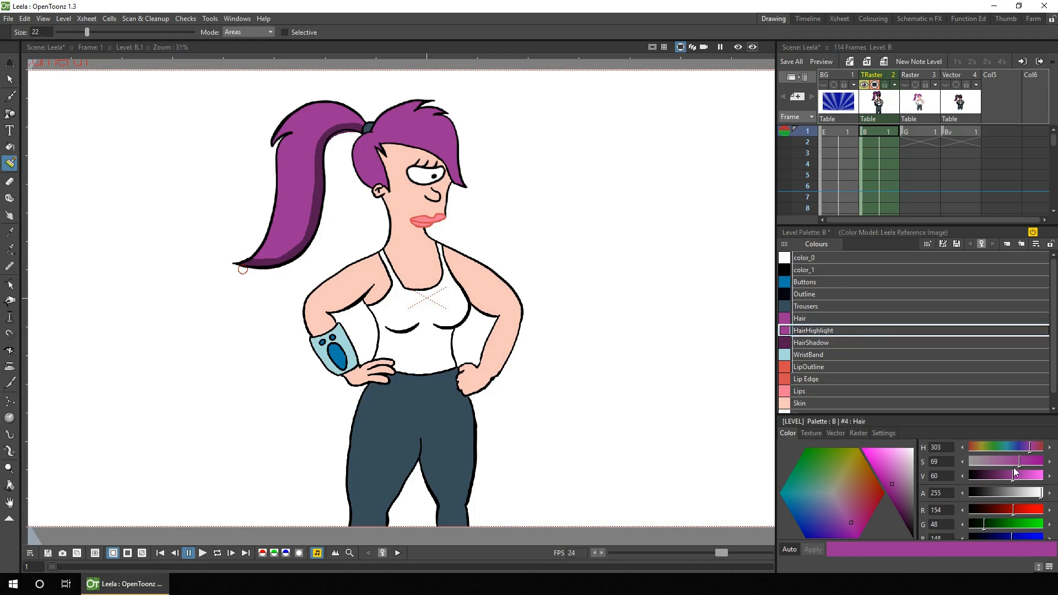
# Lighten HairHighlight to S 43 and V 78, and paint highlights on the top of the hair and beside the ear.
pyautogui.moveTo(1013, 474); pyautogui.dragTo(1019, 475)
pyautogui.moveTo(1018, 462); pyautogui.dragTo(1001, 463)
pyautogui.press('alt')
pyautogui.moveTo(419, 102)
pyautogui.mouseDown()
pyautogui.moveTo(377, 118)
pyautogui.moveTo(429, 108)
pyautogui.moveTo(449, 123)
pyautogui.mouseUp()
pyautogui.moveTo(382, 166); pyautogui.dragTo(389, 185)
pyautogui.moveTo(1018, 476); pyautogui.dragTo(1026, 477)
pyautogui.click(9, 181)
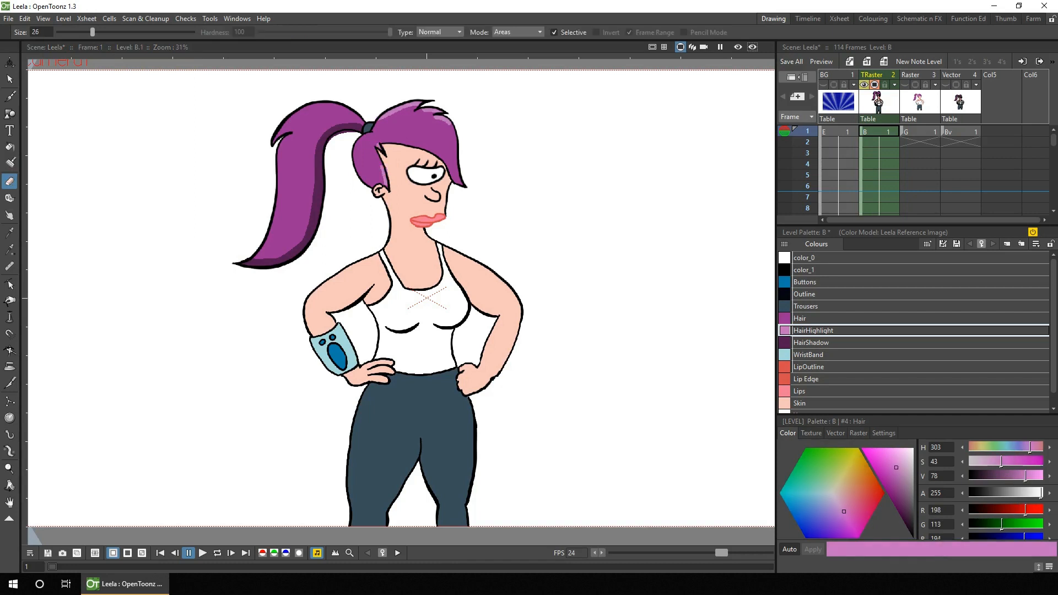
# Create a new Toonz raster level in frame 1 of the empty Col5 column.
pyautogui.click(997, 130)
pyautogui.click(853, 61)
pyautogui.click(382, 333)
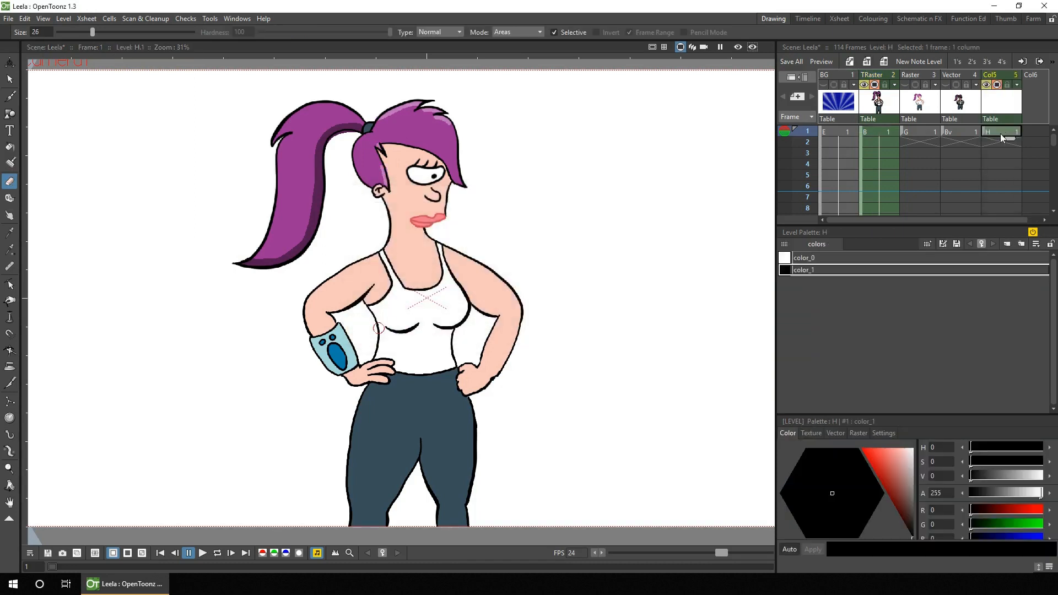
# Paint shadows with color_1 along the vest, under the bust and around the wristband arm, and set the style's alpha to 62.
pyautogui.click(10, 163)
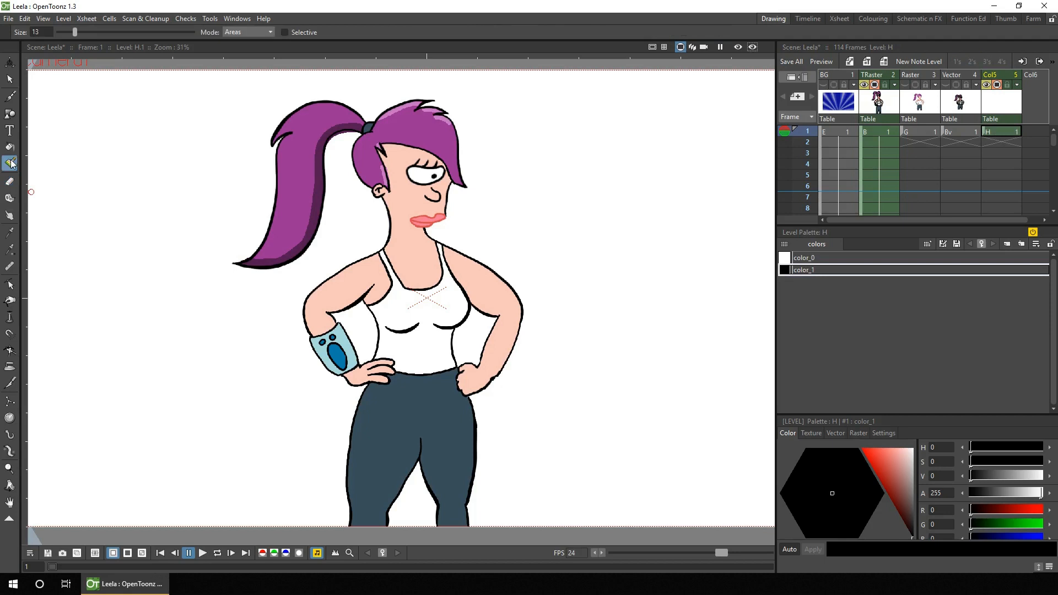
pyautogui.moveTo(381, 282)
pyautogui.mouseDown()
pyautogui.moveTo(368, 305)
pyautogui.moveTo(381, 343)
pyautogui.moveTo(366, 364)
pyautogui.mouseUp()
pyautogui.moveTo(392, 331); pyautogui.dragTo(456, 331)
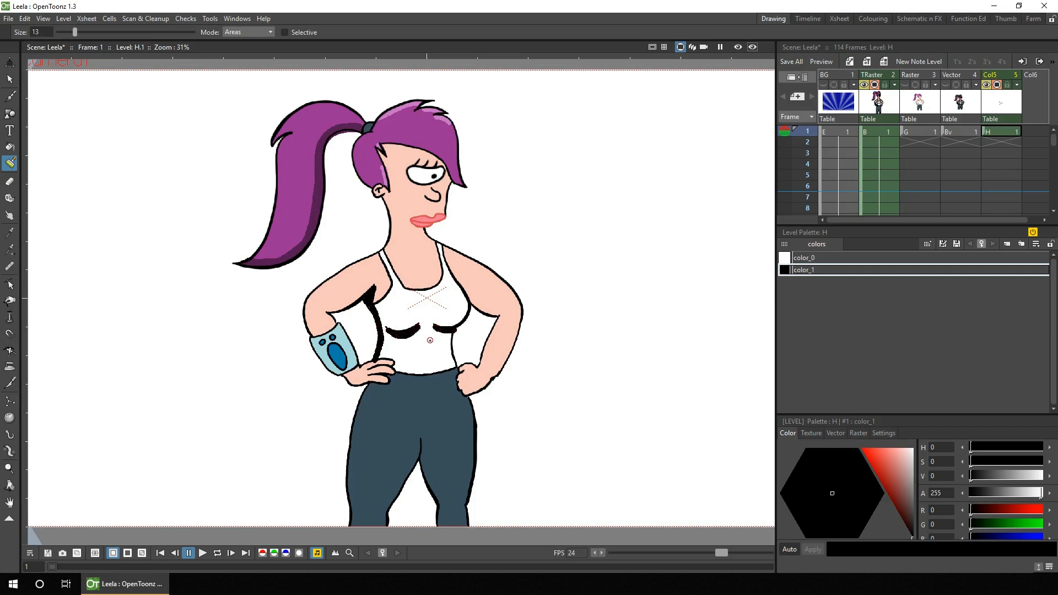
pyautogui.moveTo(317, 344)
pyautogui.mouseDown()
pyautogui.moveTo(338, 376)
pyautogui.moveTo(313, 339)
pyautogui.moveTo(355, 385)
pyautogui.moveTo(390, 375)
pyautogui.mouseUp()
pyautogui.moveTo(312, 309); pyautogui.dragTo(308, 345)
pyautogui.moveTo(1022, 420); pyautogui.dragTo(906, 415)
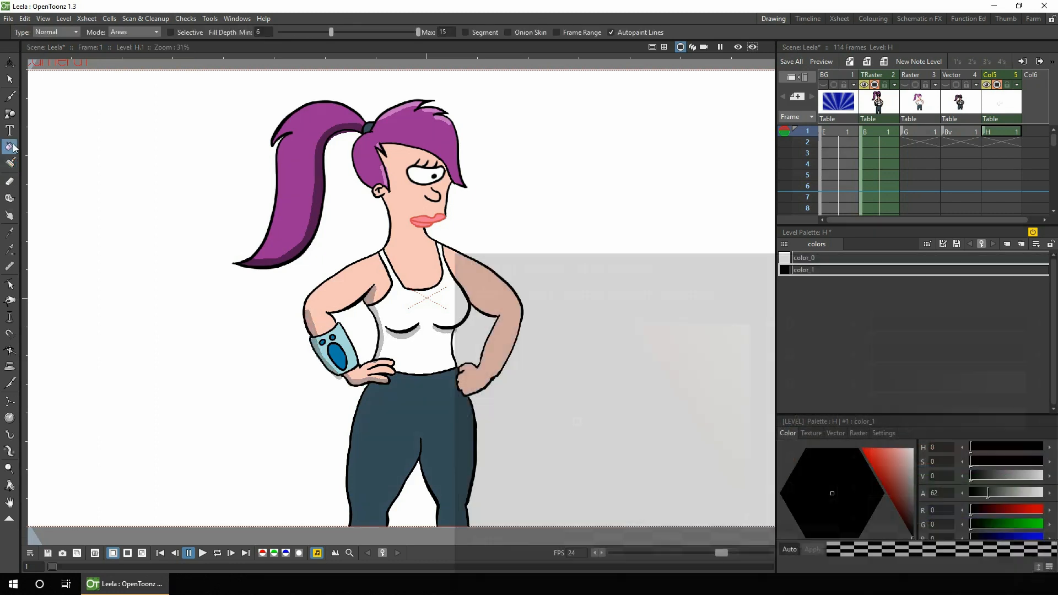
# Try a different colour for the shadow style color_1 and return it to black.
pyautogui.click(11, 147)
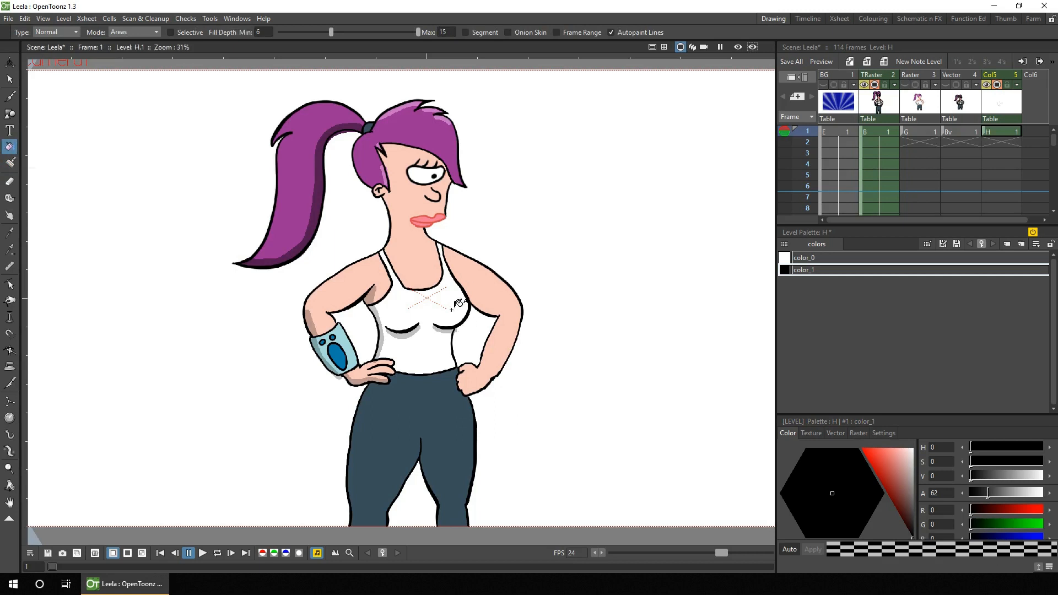
pyautogui.click(8, 184)
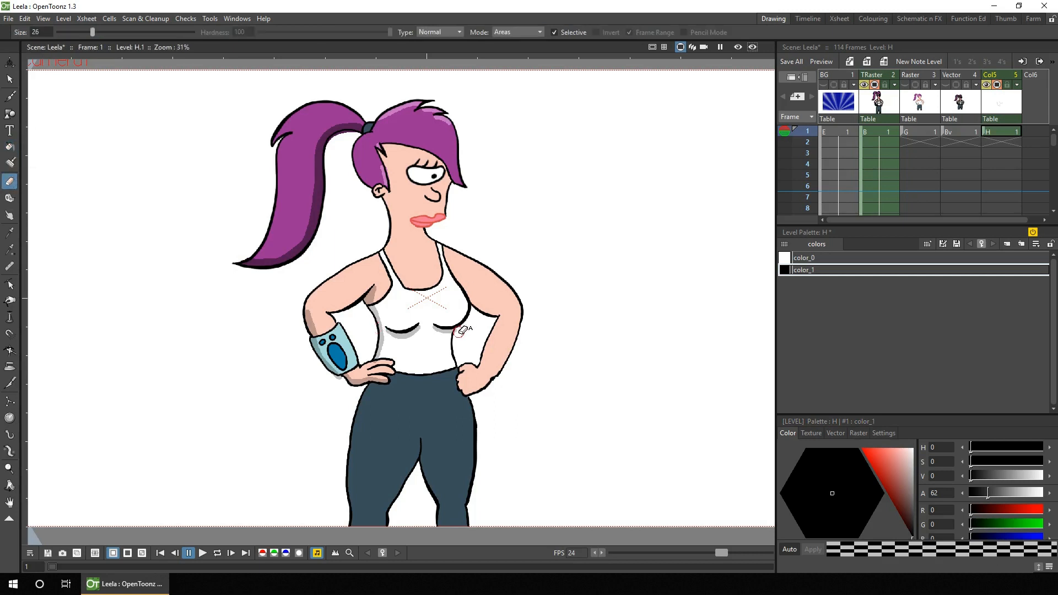
pyautogui.moveTo(893, 468)
pyautogui.mouseDown()
pyautogui.moveTo(854, 524)
pyautogui.moveTo(808, 528)
pyautogui.moveTo(792, 494)
pyautogui.moveTo(814, 457)
pyautogui.moveTo(862, 455)
pyautogui.moveTo(904, 507)
pyautogui.moveTo(913, 539)
pyautogui.mouseUp()
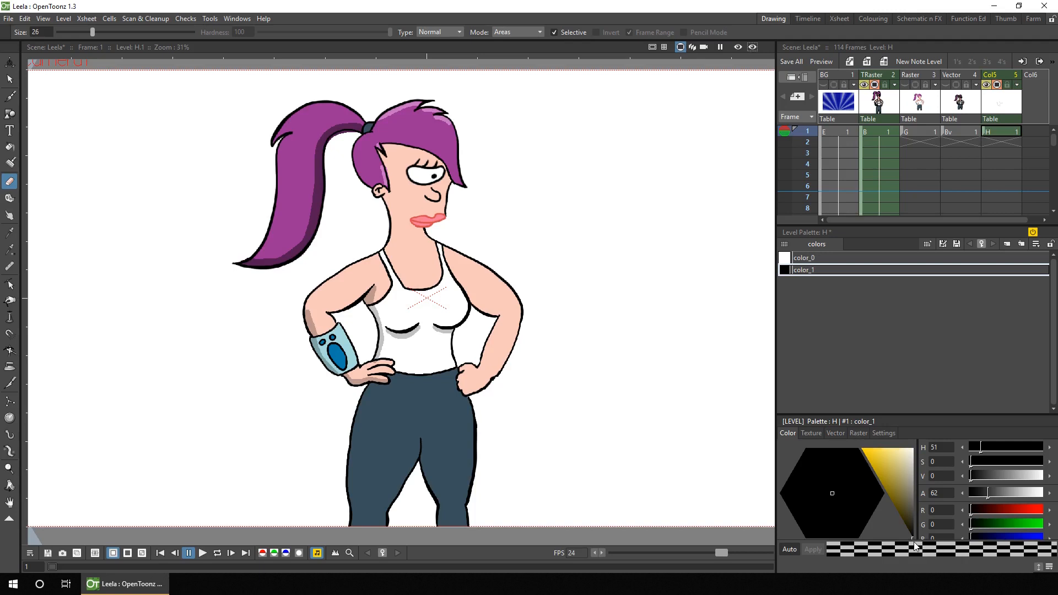
# Move the shadow column between the TRaster and Raster columns and set the alpha of color_1 to 255.
pyautogui.moveTo(983, 76); pyautogui.dragTo(917, 74)
pyautogui.moveTo(1010, 491); pyautogui.dragTo(1045, 486)
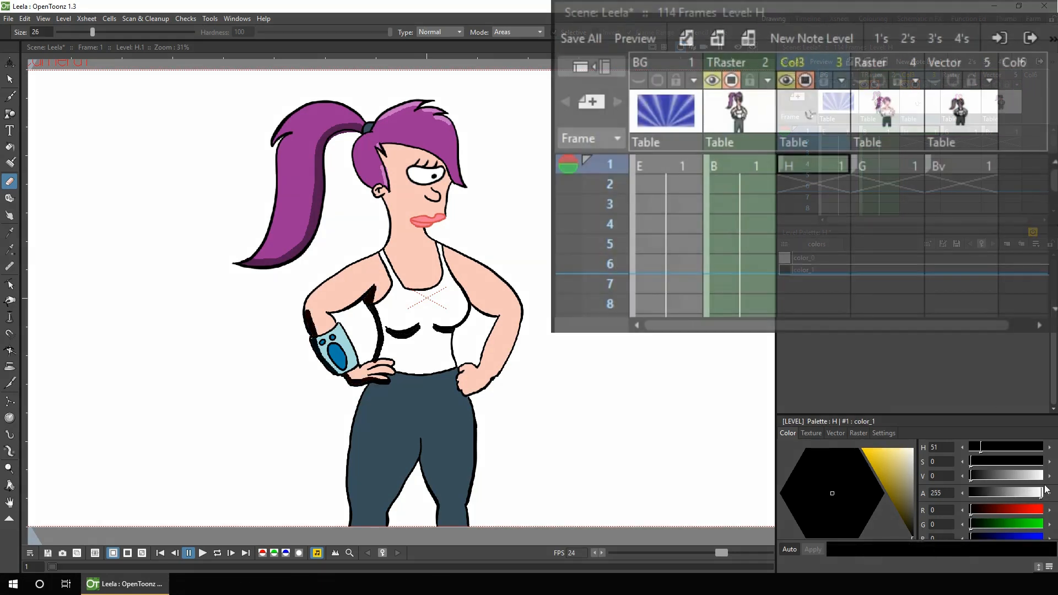
# Set the shadow column's opacity to 23% and try the Red and DarkYellow colour filters on it.
pyautogui.click(842, 79)
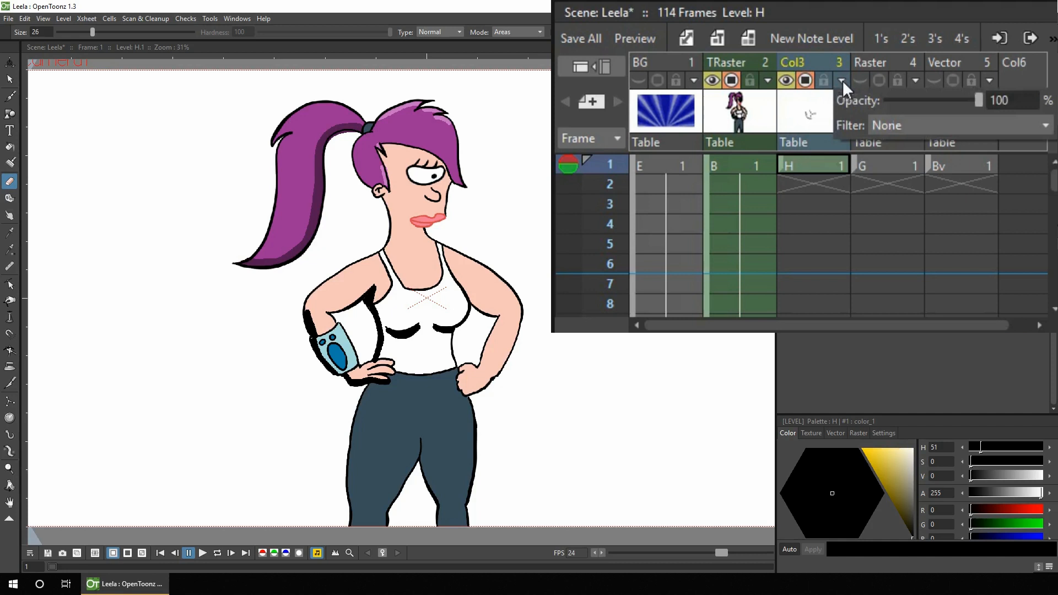
pyautogui.moveTo(964, 108); pyautogui.dragTo(907, 107)
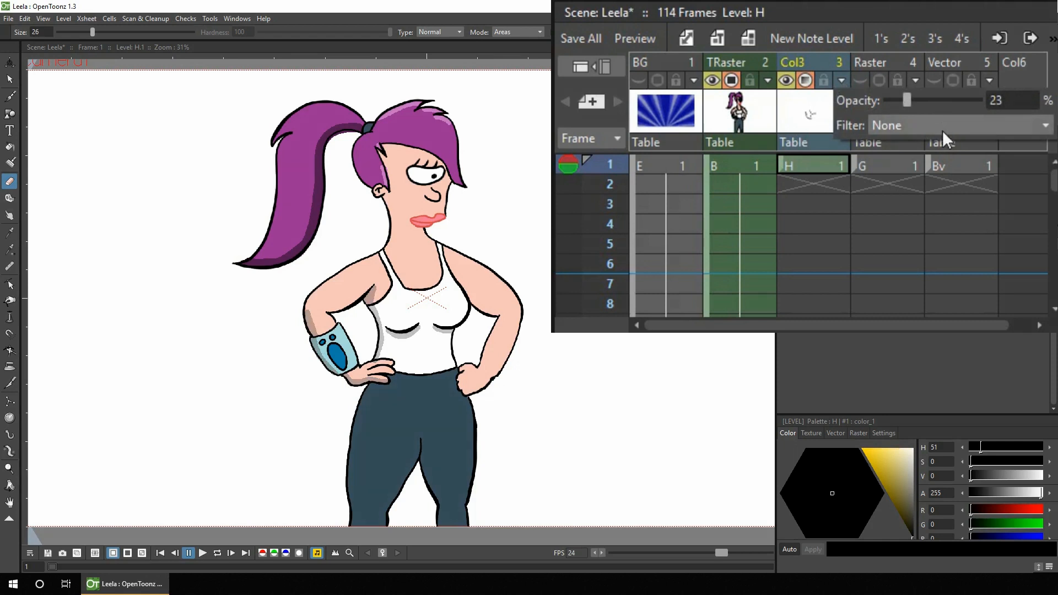
pyautogui.click(933, 127)
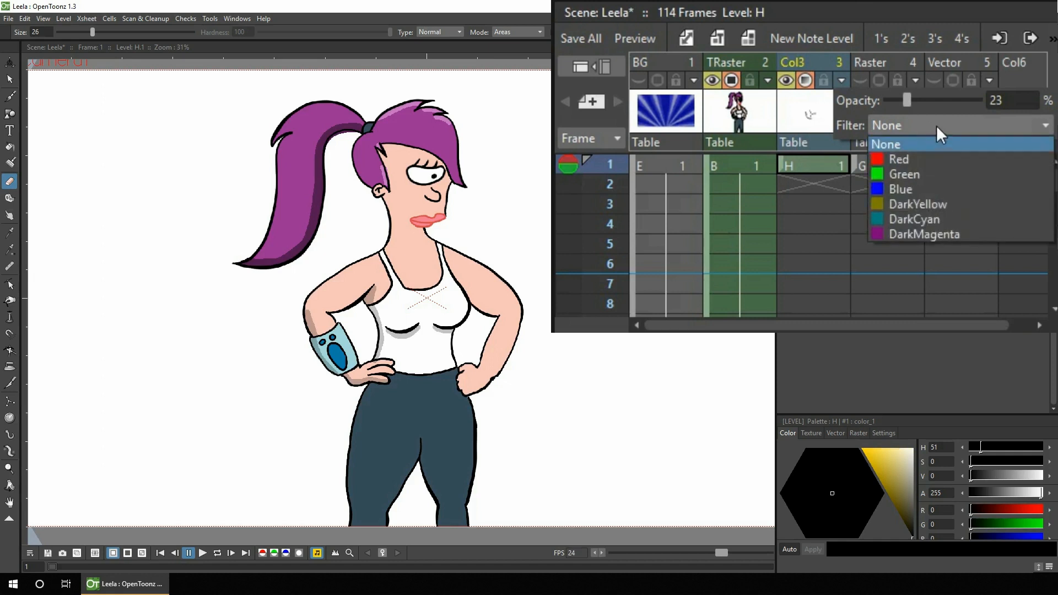
pyautogui.click(906, 159)
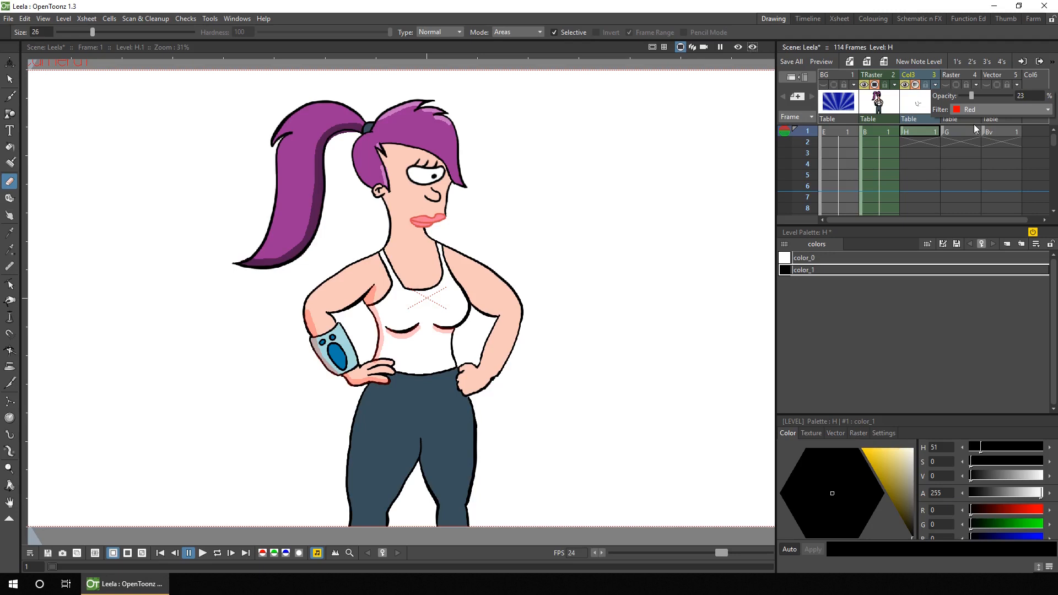
pyautogui.click(930, 132)
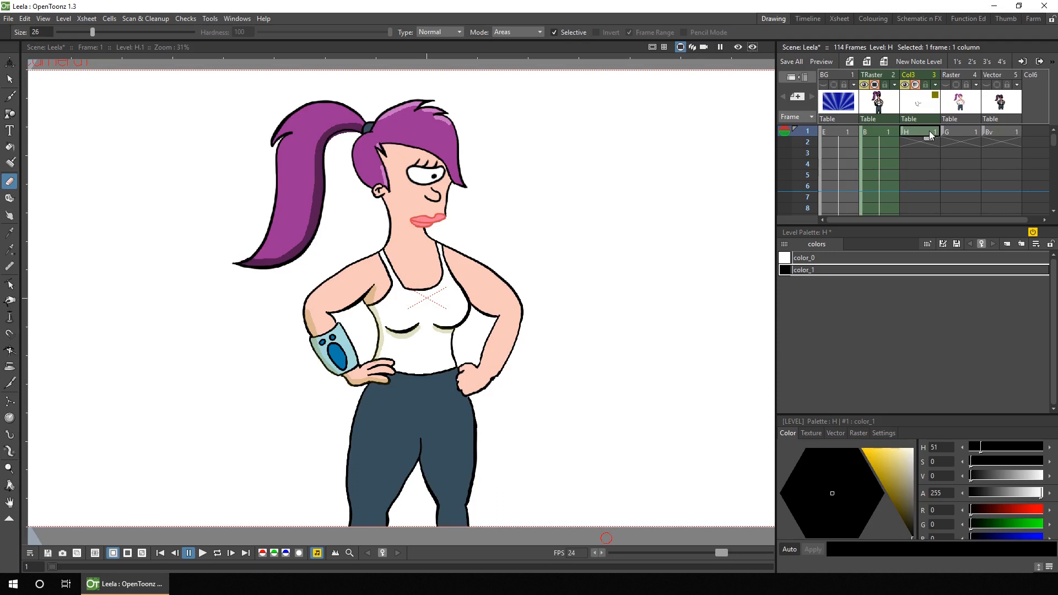
# Enable Column Color Filter and Transparency for Rendering in the scene settings.
pyautogui.click(91, 23)
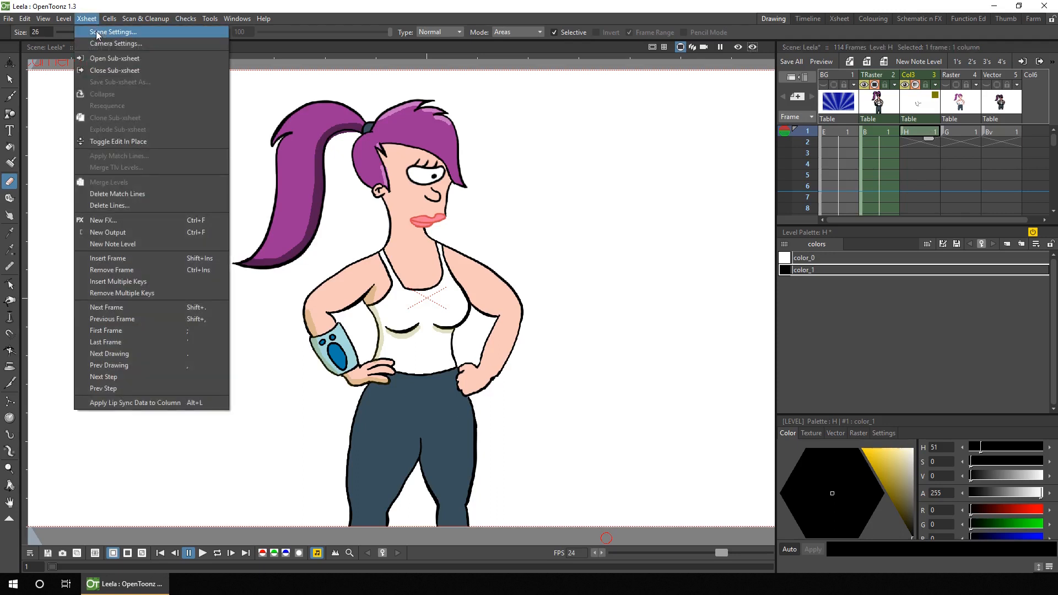
pyautogui.click(96, 33)
pyautogui.moveTo(689, 283); pyautogui.dragTo(598, 89)
pyautogui.click(429, 229)
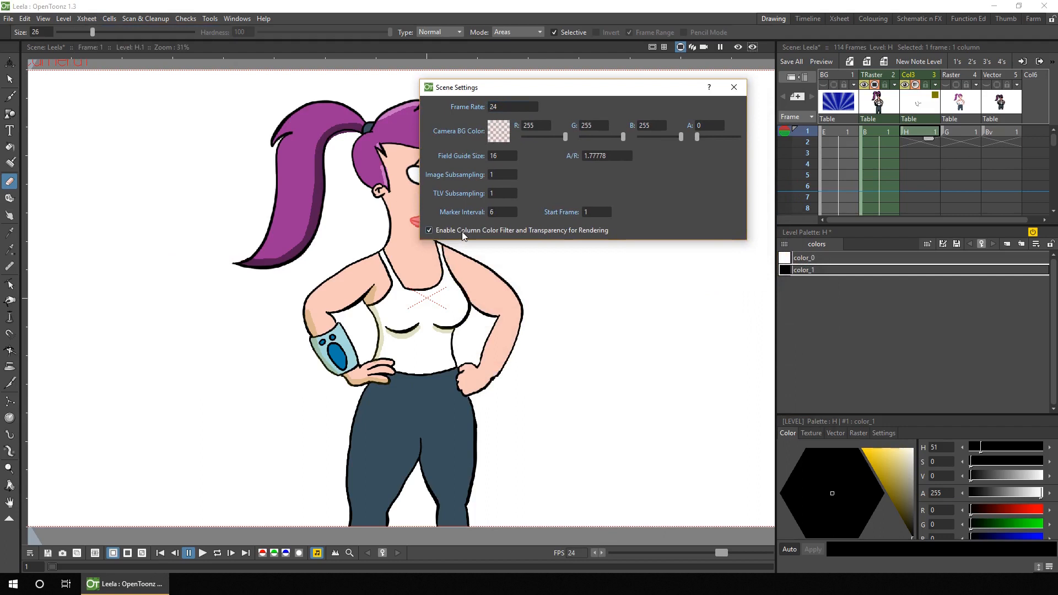
pyautogui.click(734, 87)
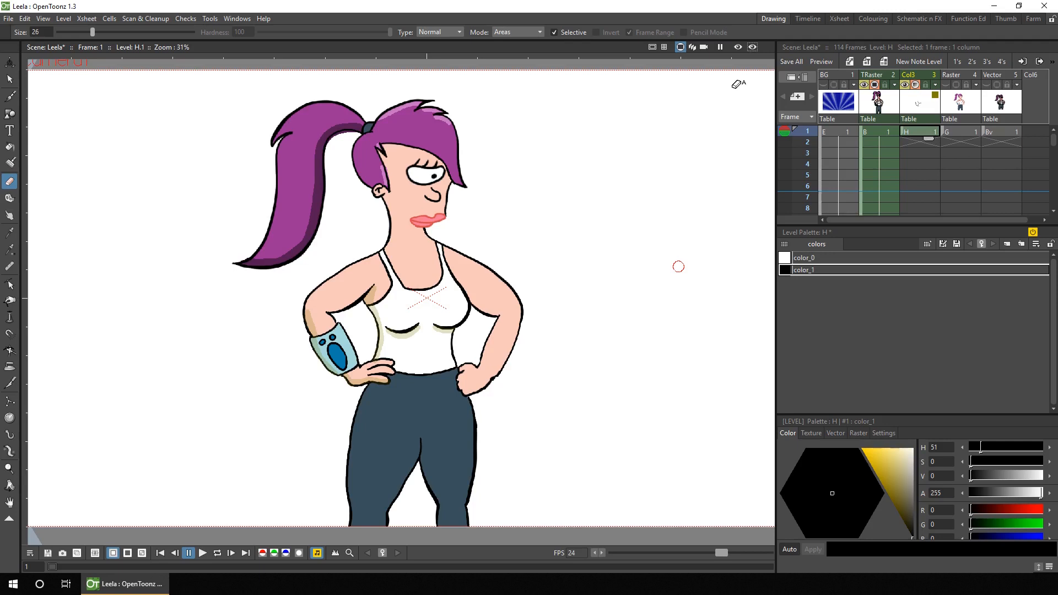
# Reset the shadow column to a filter of None and an opacity of 100%.
pyautogui.click(941, 86)
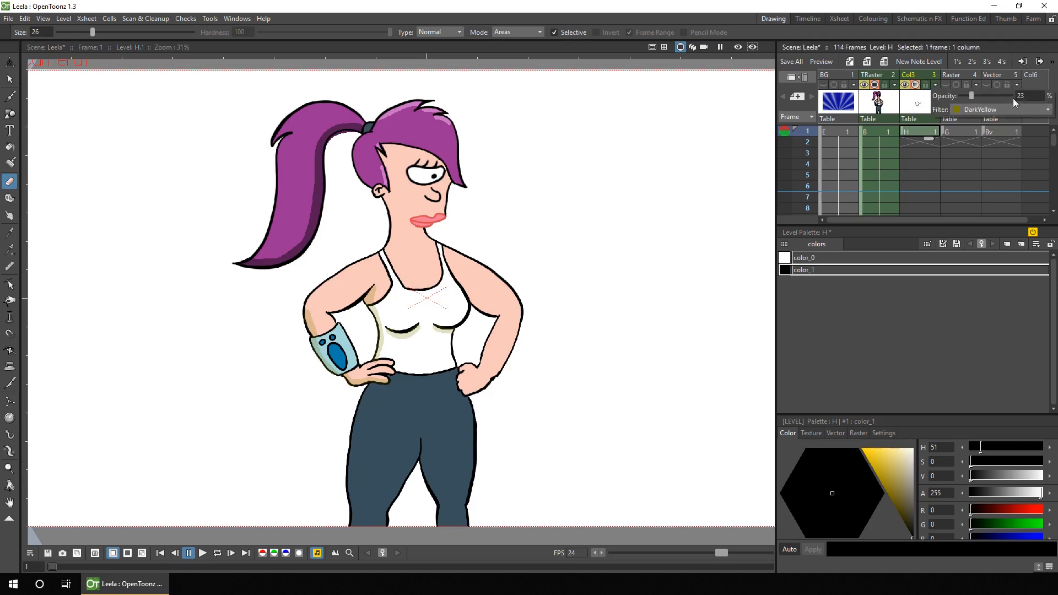
pyautogui.click(981, 107)
pyautogui.click(959, 120)
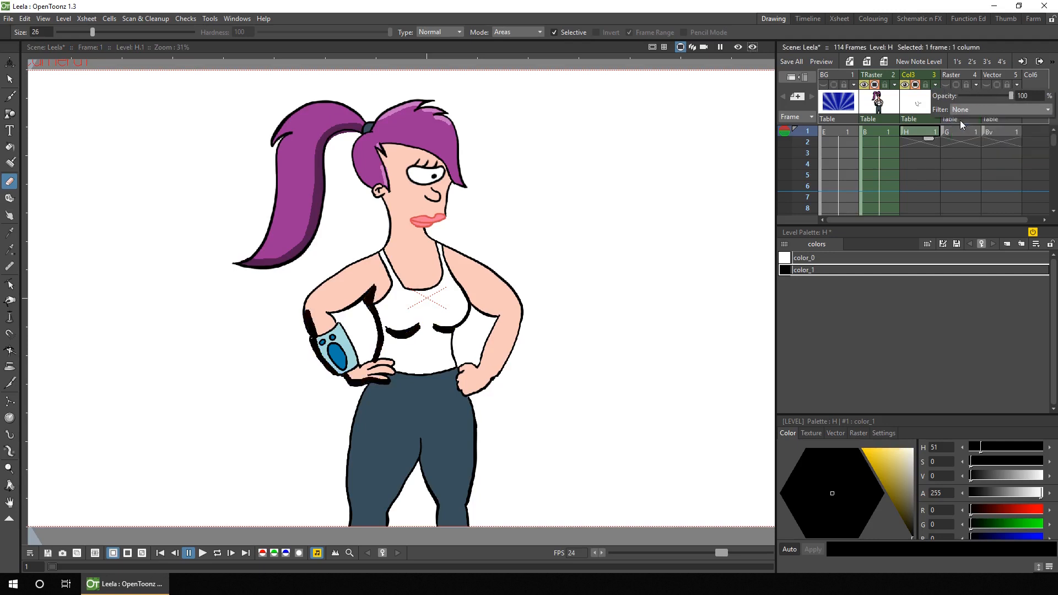
pyautogui.click(917, 130)
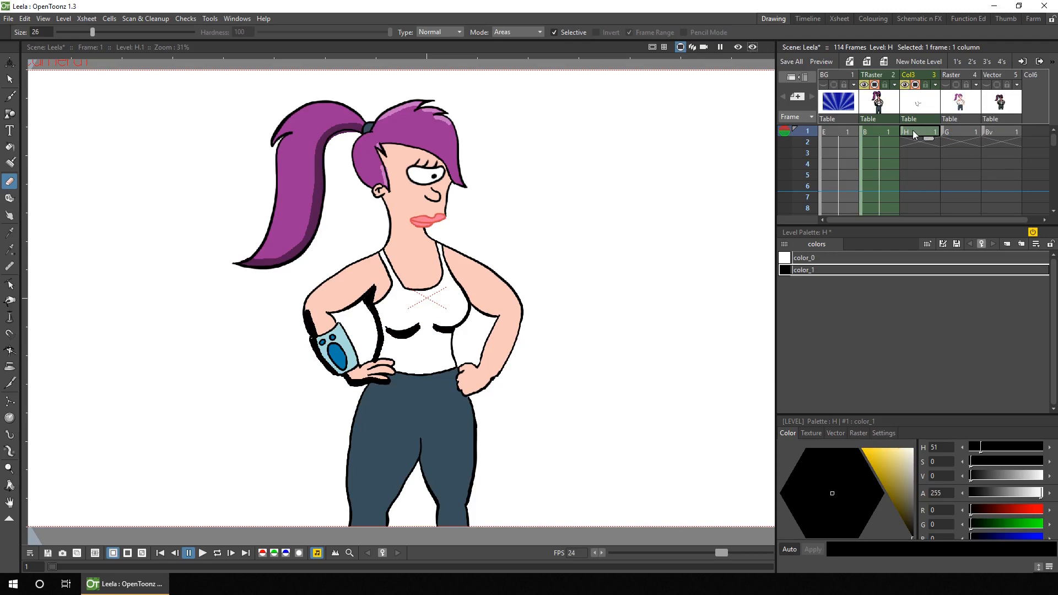
# Switch to the Schematic n FX workspace with a larger schematic area and rename column Col3 to Shadows.
pyautogui.click(919, 18)
pyautogui.moveTo(548, 423); pyautogui.dragTo(545, 359)
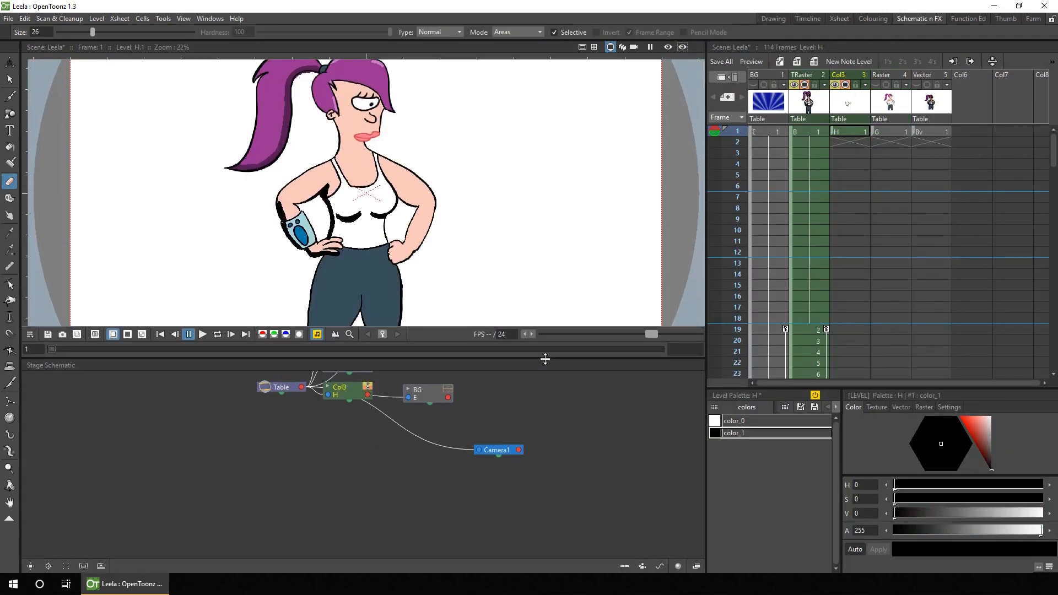
pyautogui.moveTo(551, 416); pyautogui.dragTo(544, 467)
pyautogui.doubleClick(846, 74)
pyautogui.write('Shadows')
pyautogui.press('Return')
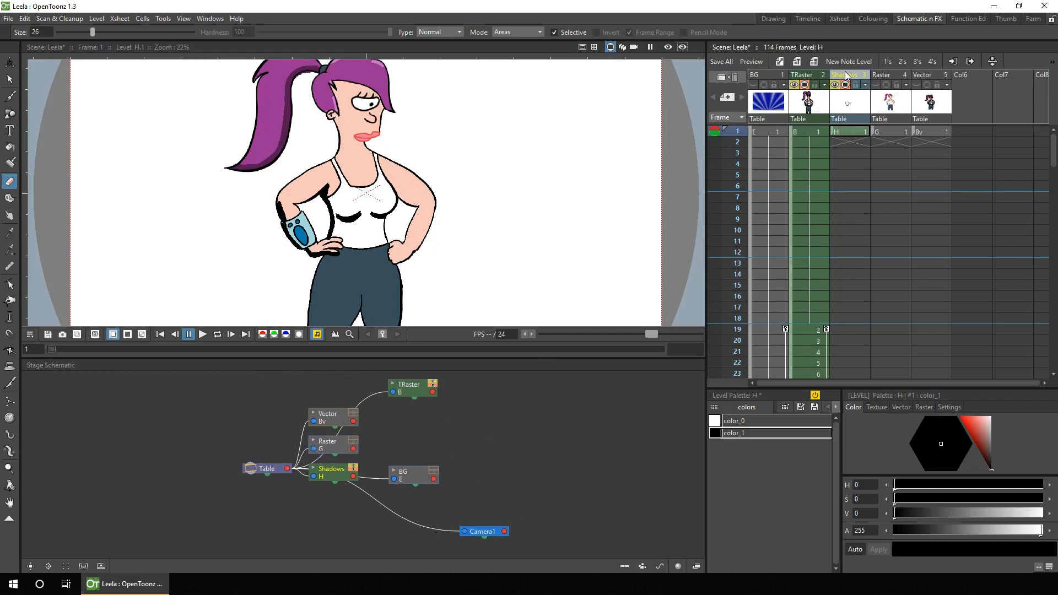
# Show the FX schematic and move the Vector, Raster, AdjustExposure, Blur and BG nodes below the XSheet node.
pyautogui.click(696, 566)
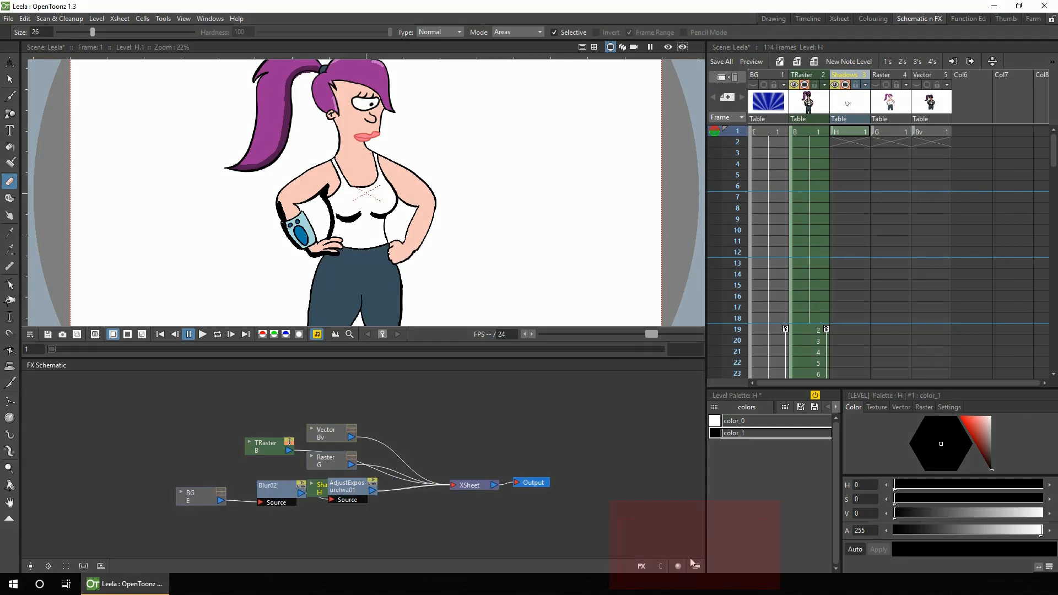
pyautogui.moveTo(335, 435); pyautogui.dragTo(387, 538)
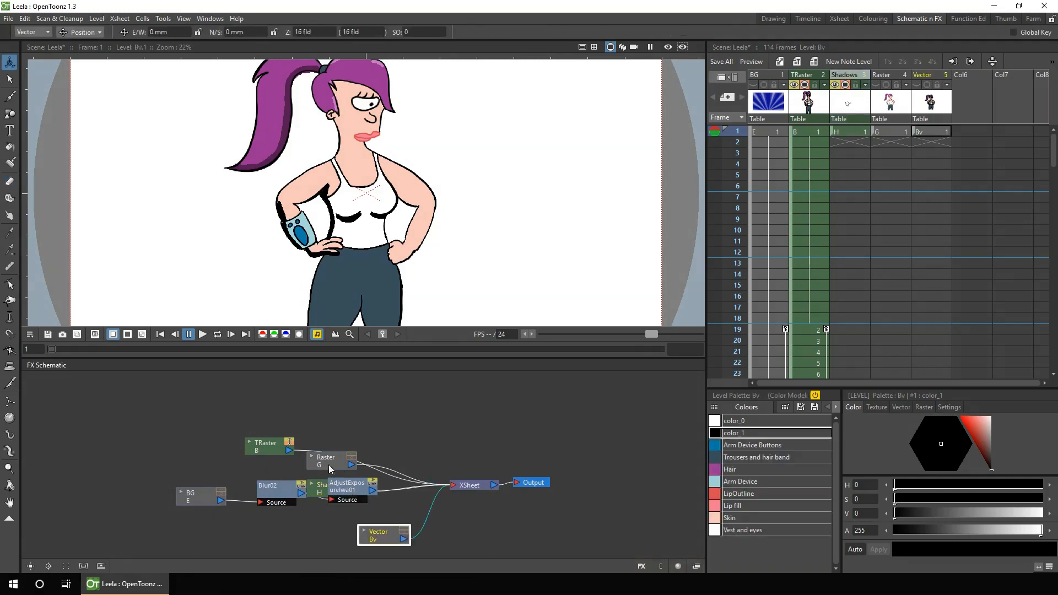
pyautogui.moveTo(330, 464); pyautogui.dragTo(305, 541)
pyautogui.moveTo(350, 486); pyautogui.dragTo(447, 542)
pyautogui.moveTo(282, 493); pyautogui.dragTo(387, 560)
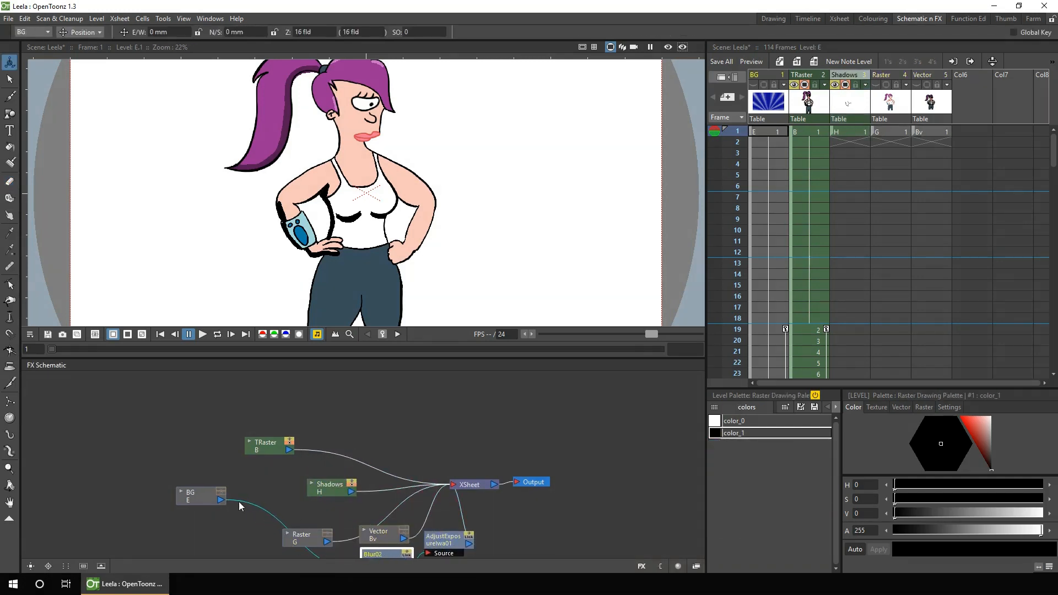
pyautogui.moveTo(198, 497); pyautogui.dragTo(252, 554)
# Arrange the Shadows node directly above the TRaster node in the FX schematic.
pyautogui.moveTo(328, 488); pyautogui.dragTo(345, 389)
pyautogui.moveTo(268, 450); pyautogui.dragTo(352, 455)
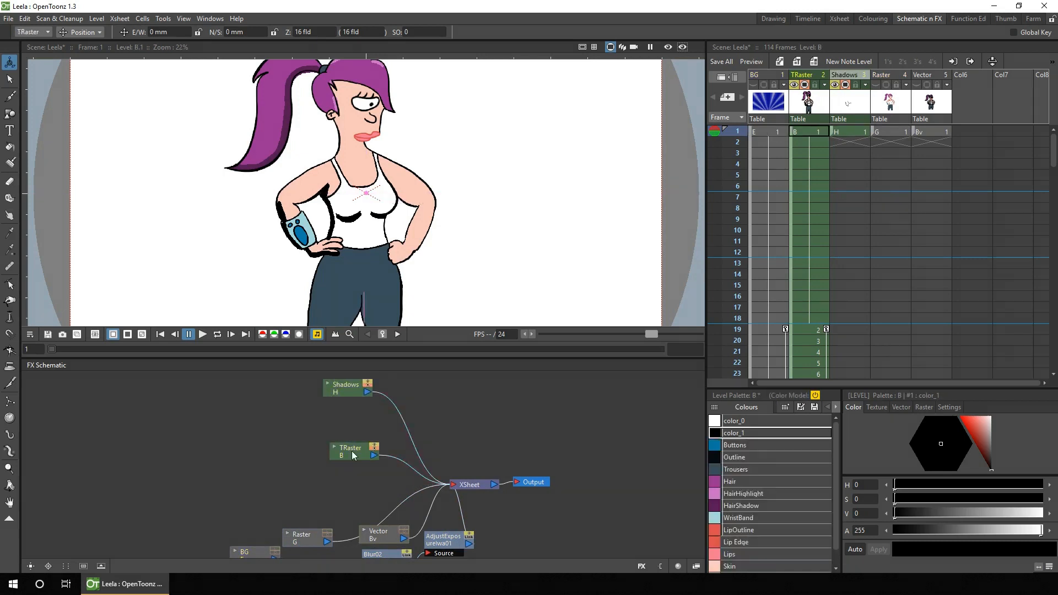
pyautogui.moveTo(346, 388); pyautogui.dragTo(347, 406)
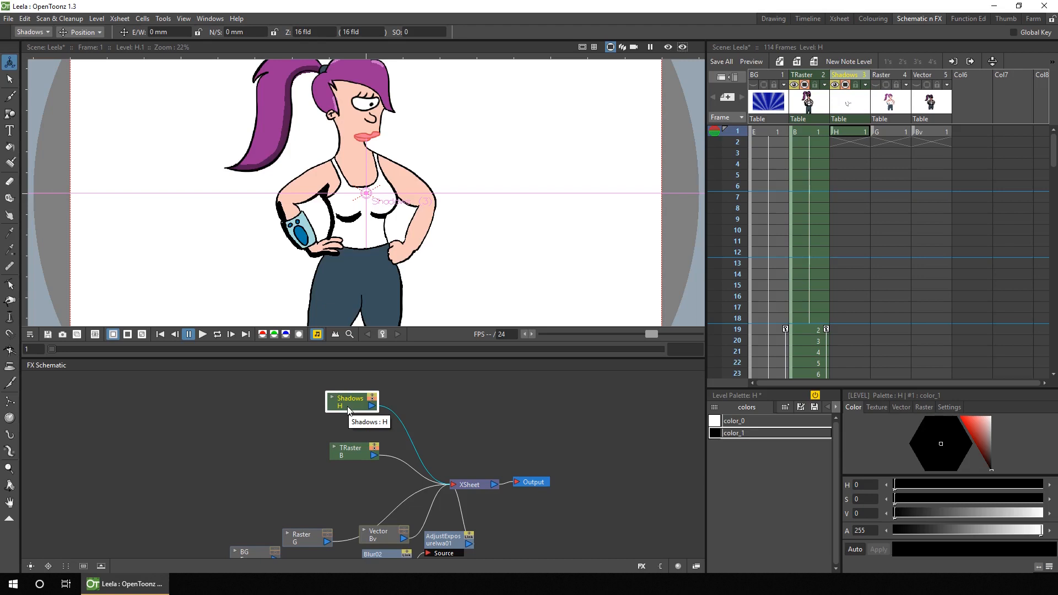
# Insert a Transparency effect from the Layer_Blending group on the Shadows node in the FX schematic.
pyautogui.rightClick(348, 407)
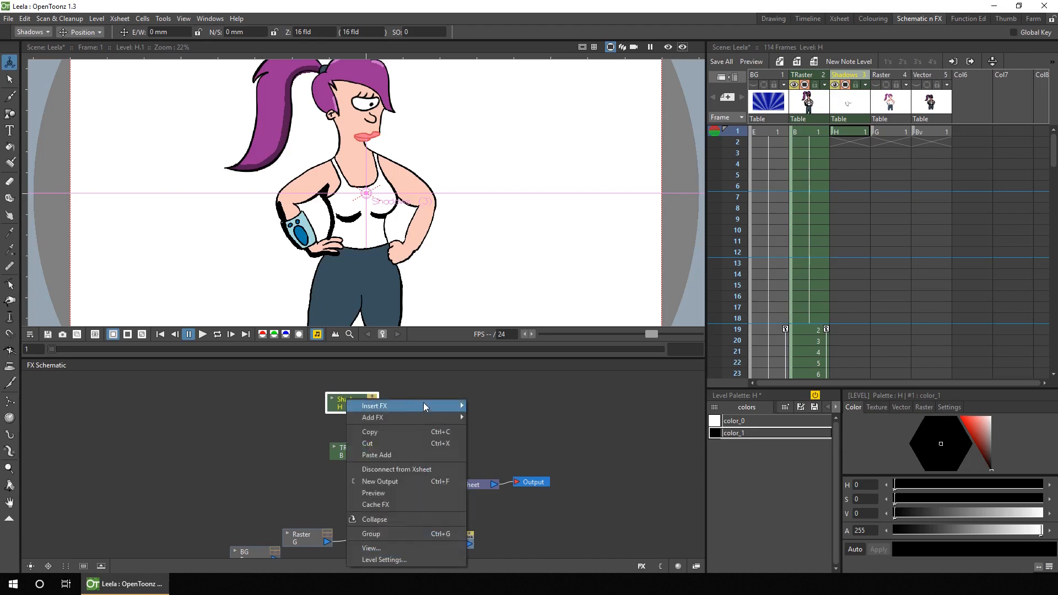
pyautogui.moveTo(421, 411)
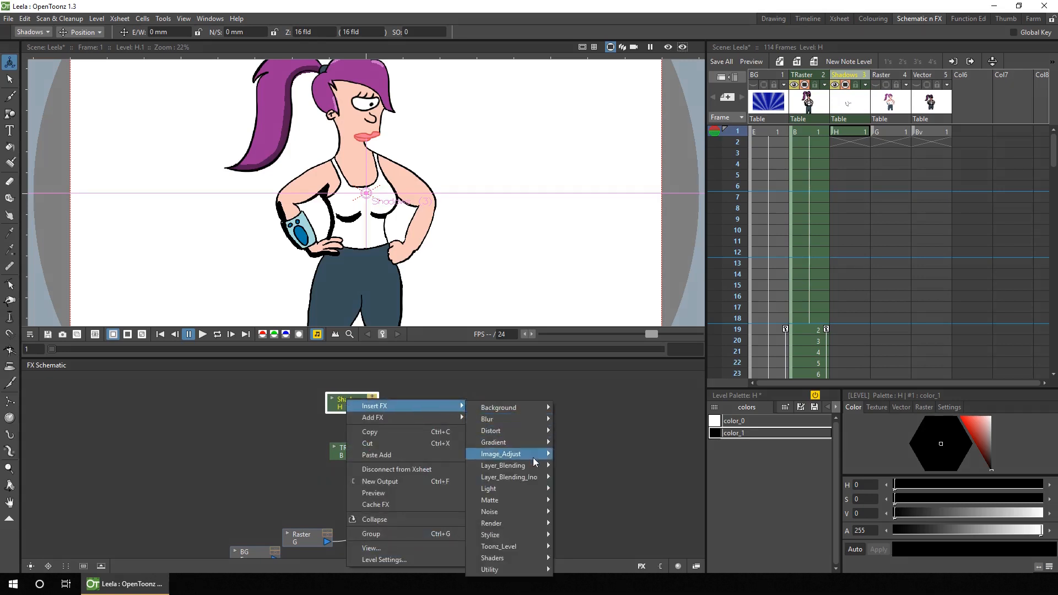
pyautogui.moveTo(543, 465)
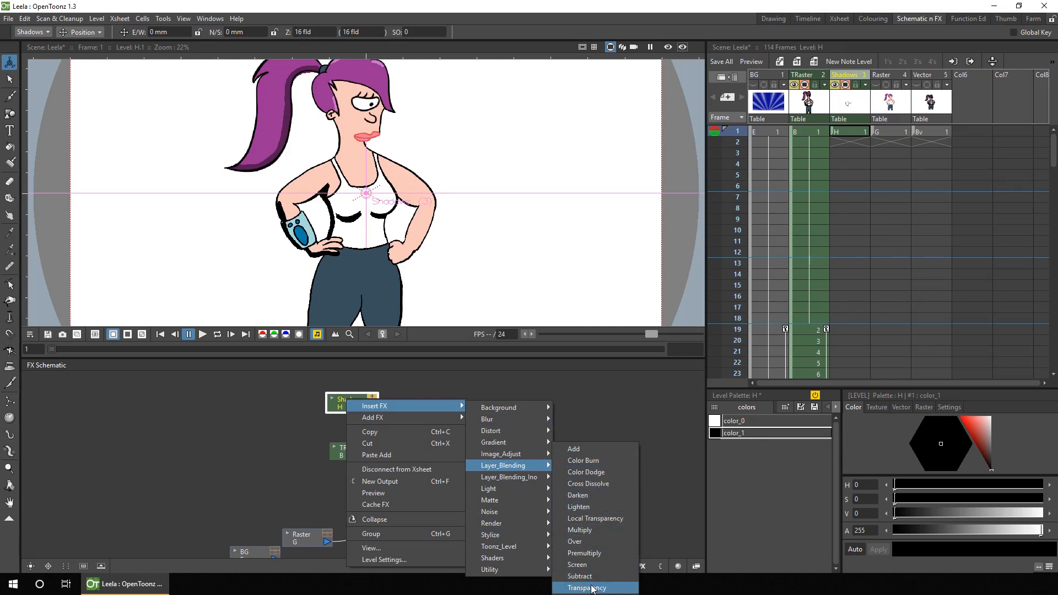
pyautogui.click(586, 587)
# Open the Transparency effect's settings, preview the rendered shadows in the viewer and adjust the effect's intensity.
pyautogui.doubleClick(432, 404)
pyautogui.moveTo(523, 250); pyautogui.dragTo(574, 373)
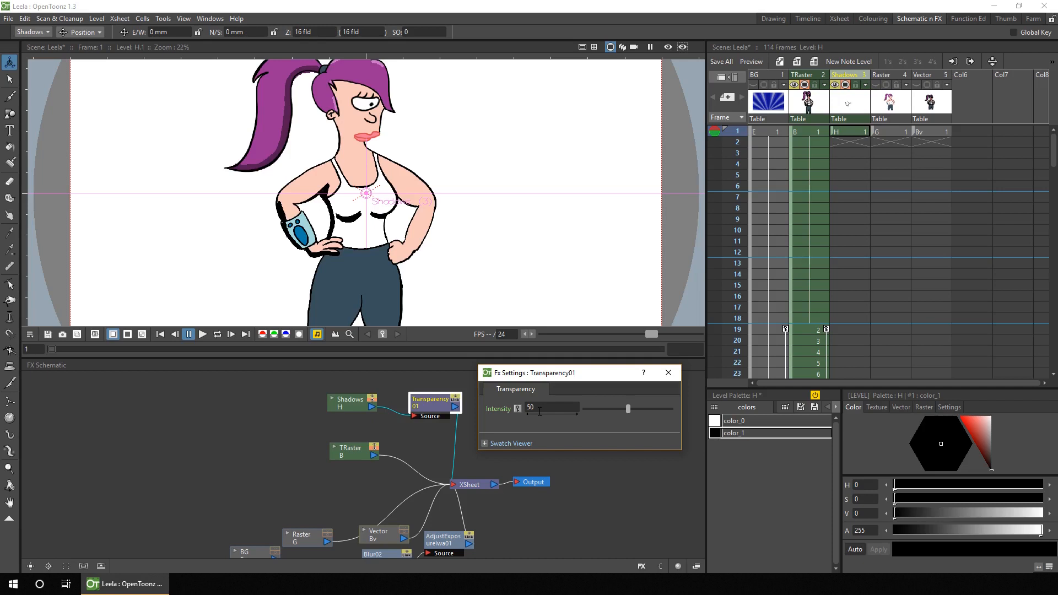
pyautogui.click(669, 48)
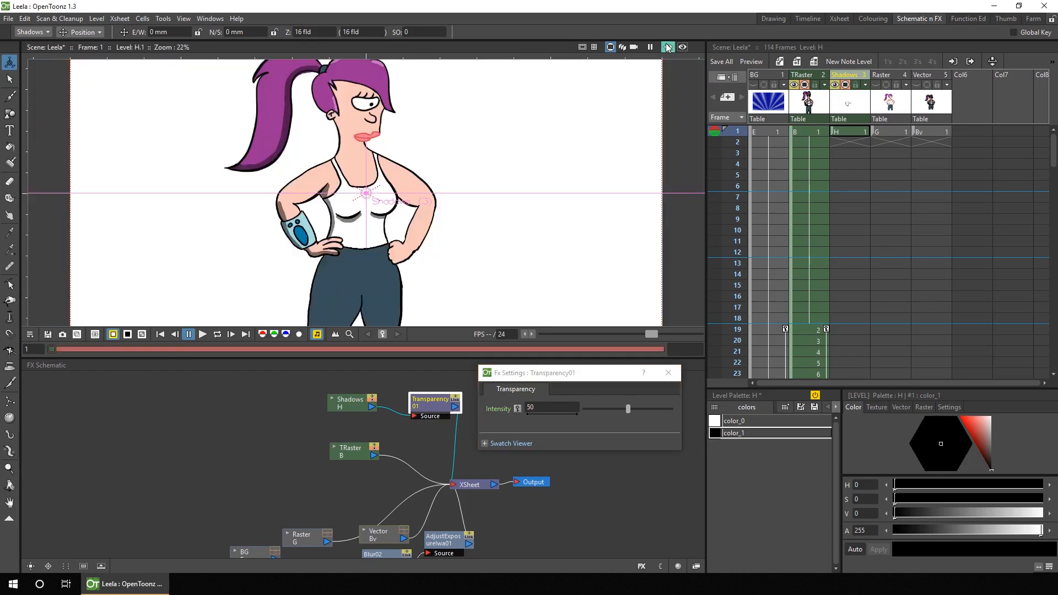
pyautogui.moveTo(628, 408)
pyautogui.mouseDown()
pyautogui.moveTo(660, 408)
pyautogui.moveTo(626, 412)
pyautogui.mouseUp()
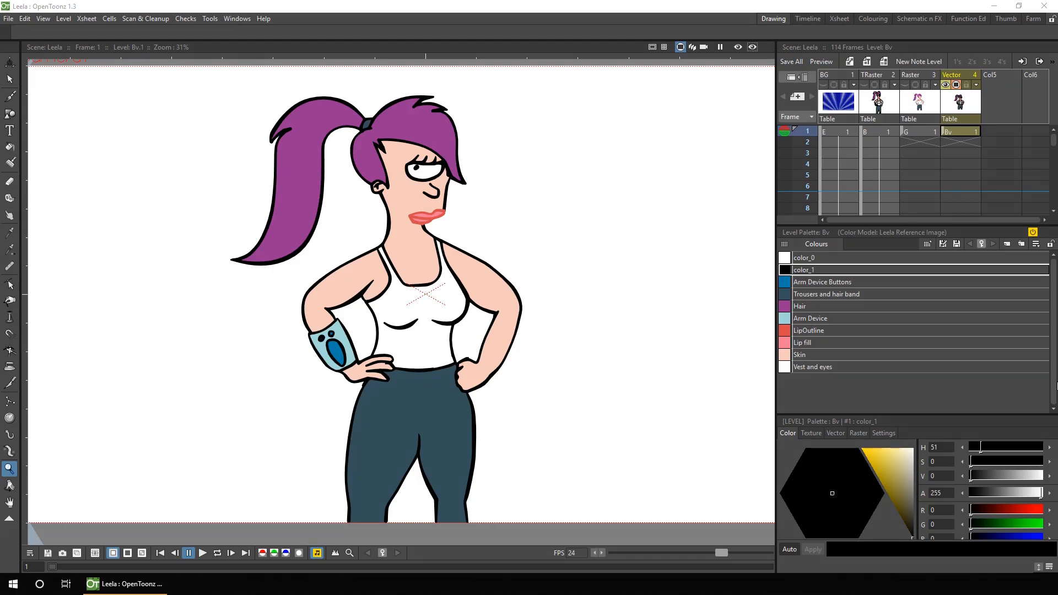
# Draw a size 1 rectangle over the hair around the hair band on the Vector level.
pyautogui.moveTo(448, 163); pyautogui.dragTo(580, 120)
pyautogui.moveTo(397, 212); pyautogui.dragTo(494, 293)
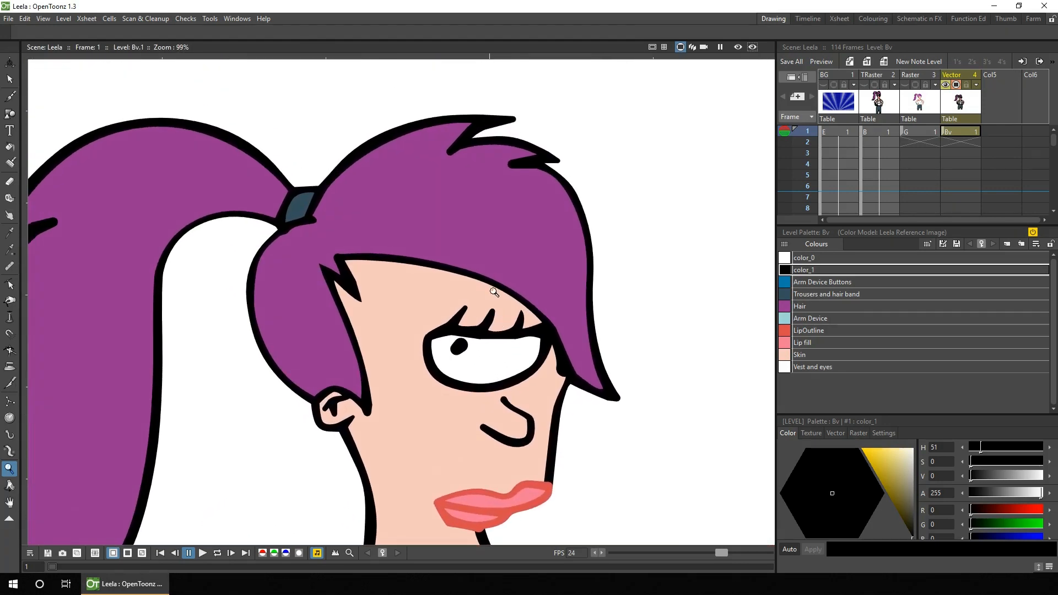
pyautogui.click(10, 113)
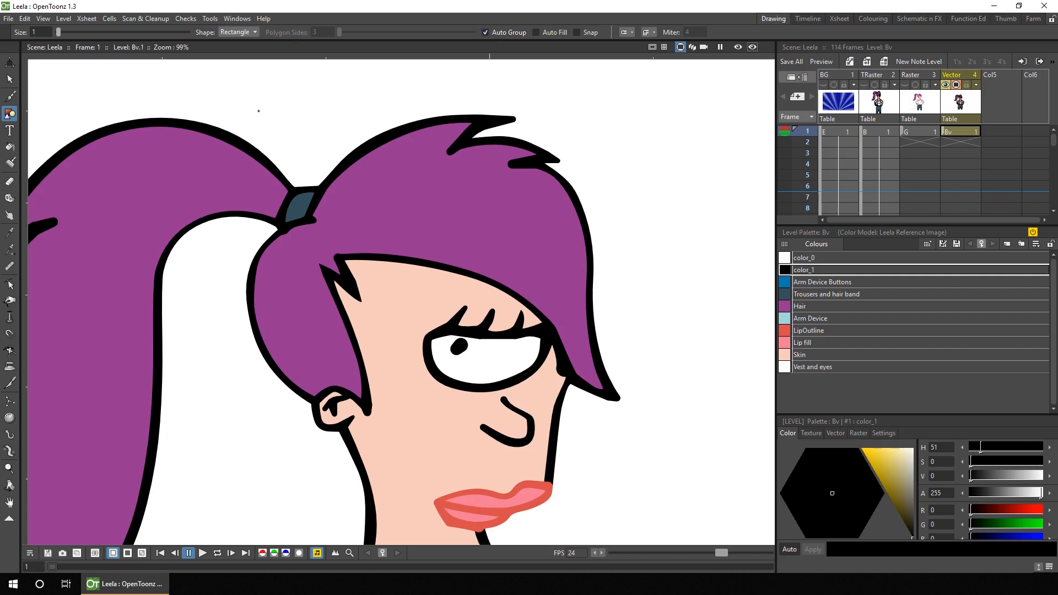
pyautogui.moveTo(257, 115); pyautogui.dragTo(458, 266)
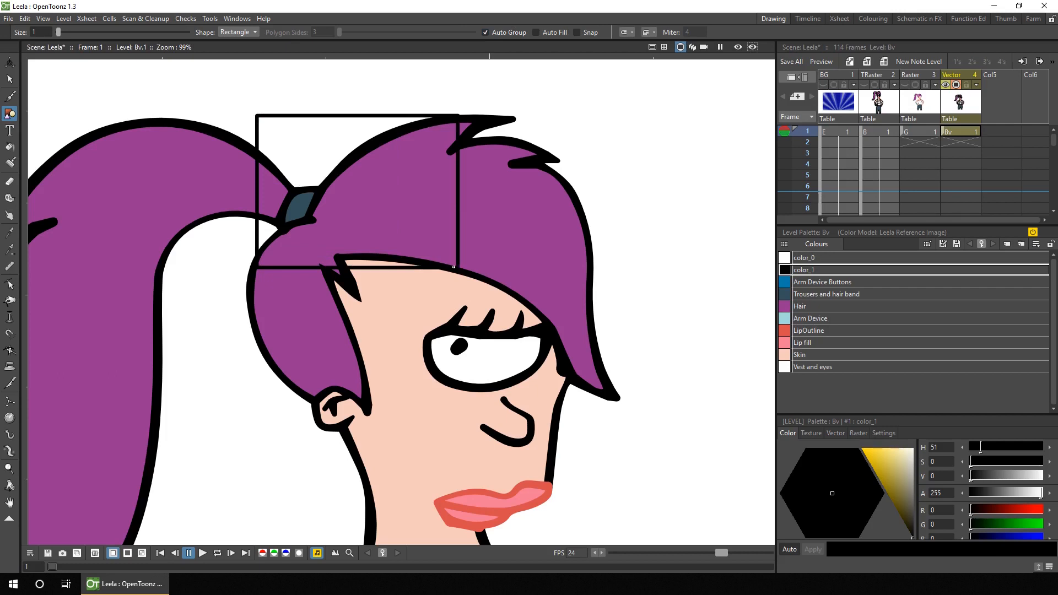
# Duplicate the Hair style in the Vector level's palette.
pyautogui.click(786, 308)
pyautogui.rightClick(785, 306)
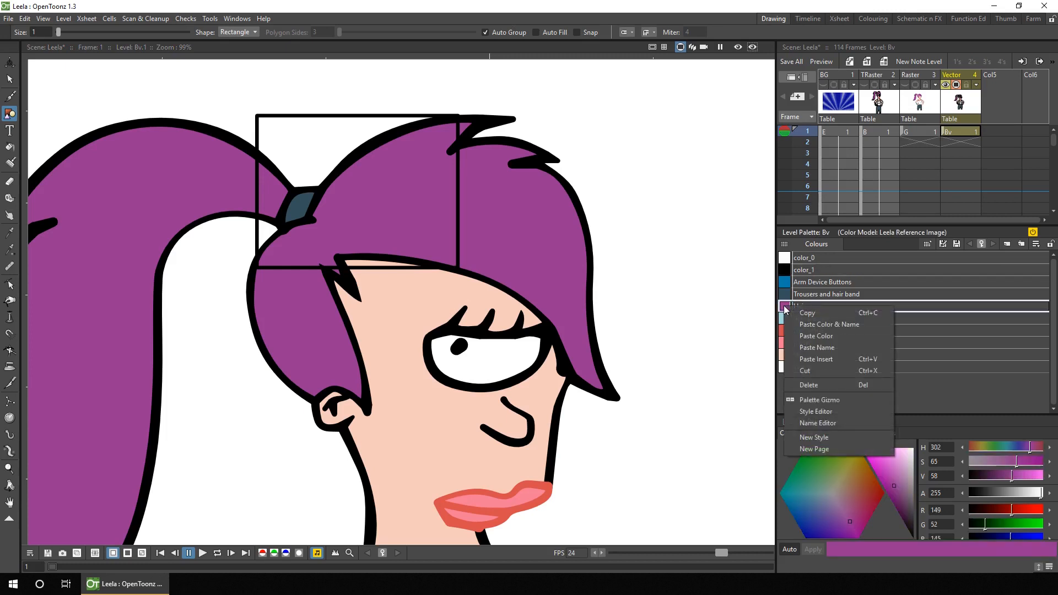
pyautogui.click(818, 313)
pyautogui.rightClick(802, 386)
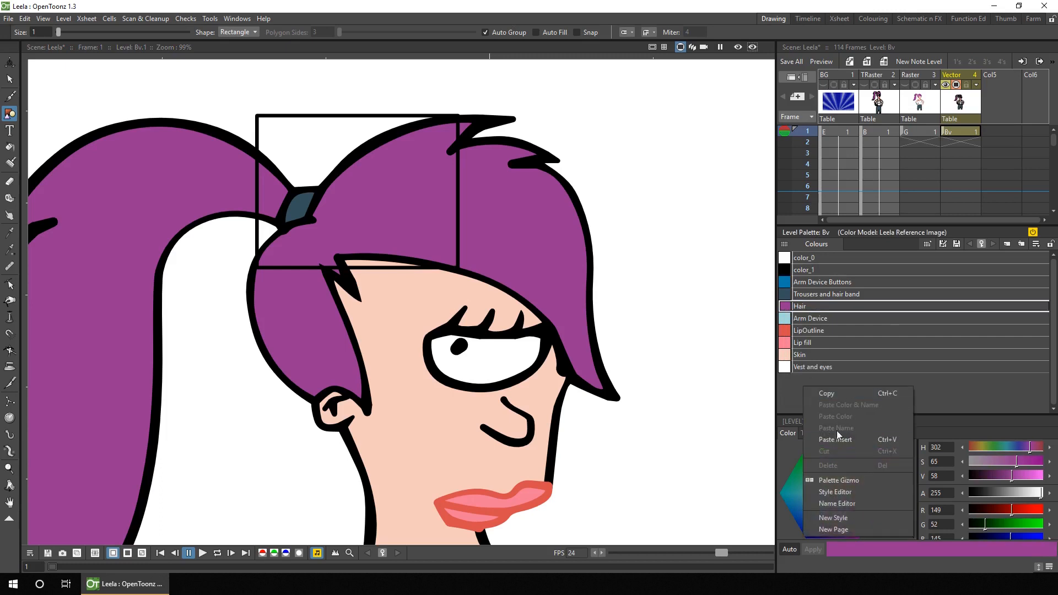
pyautogui.click(835, 439)
# Rename the copied Hair style as HairShadow and darken it to a V value of 38.
pyautogui.doubleClick(814, 319)
pyautogui.write('Shadow')
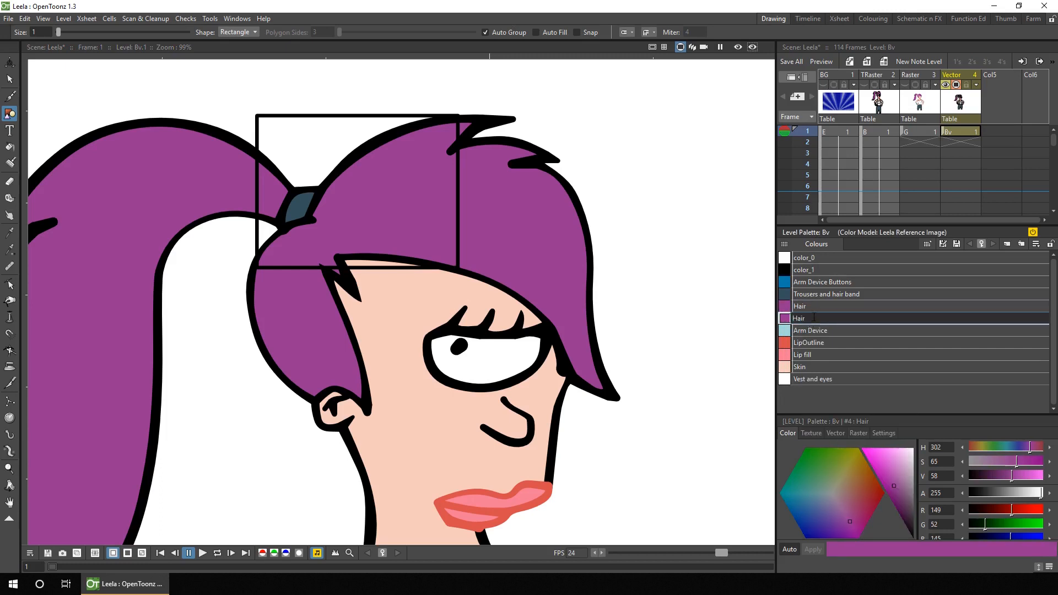
pyautogui.press('Return')
pyautogui.moveTo(999, 475); pyautogui.dragTo(997, 475)
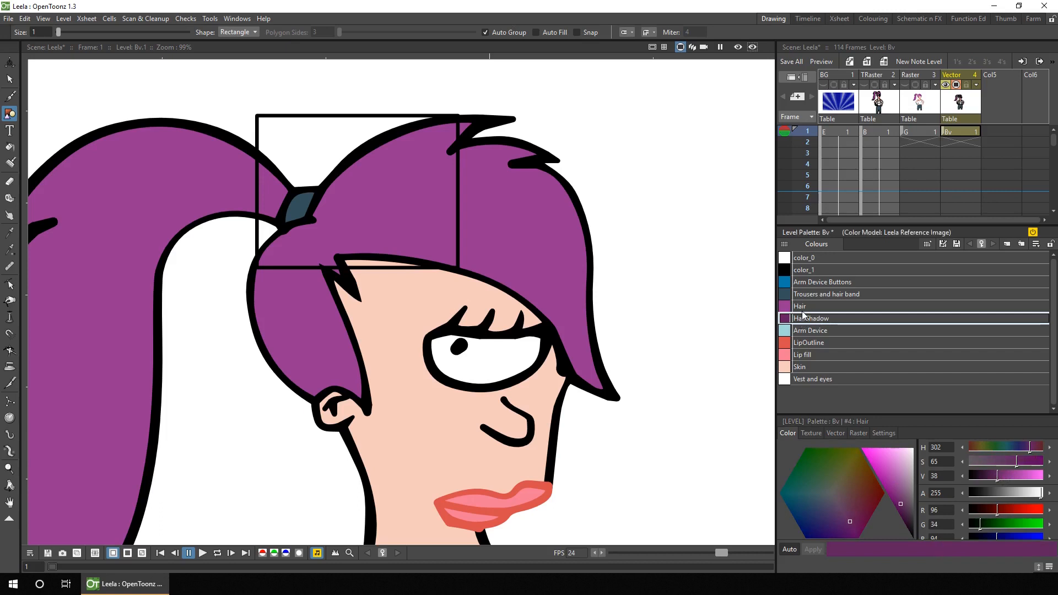
# Fill the rectangle with the HairShadow style and recolour its outline with color_0.
pyautogui.press('f')
pyautogui.click(393, 170)
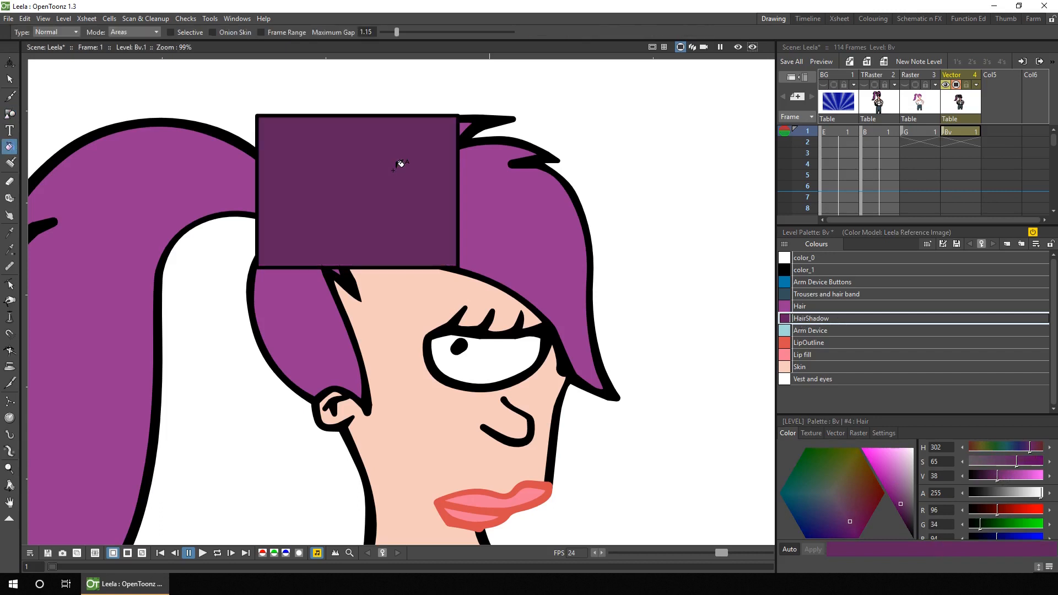
pyautogui.click(10, 79)
pyautogui.click(371, 119)
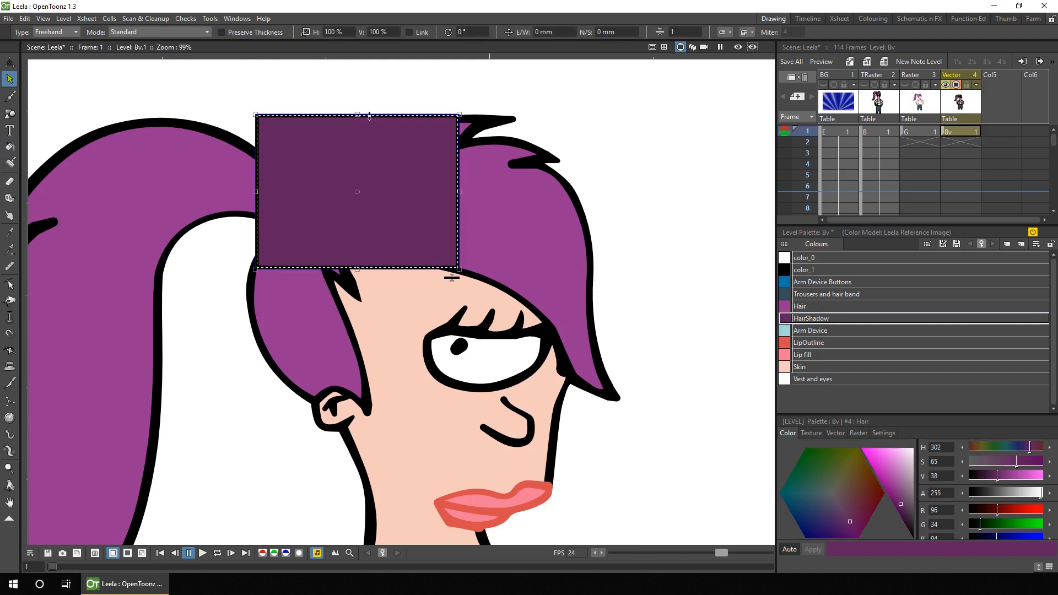
pyautogui.click(811, 259)
pyautogui.click(636, 197)
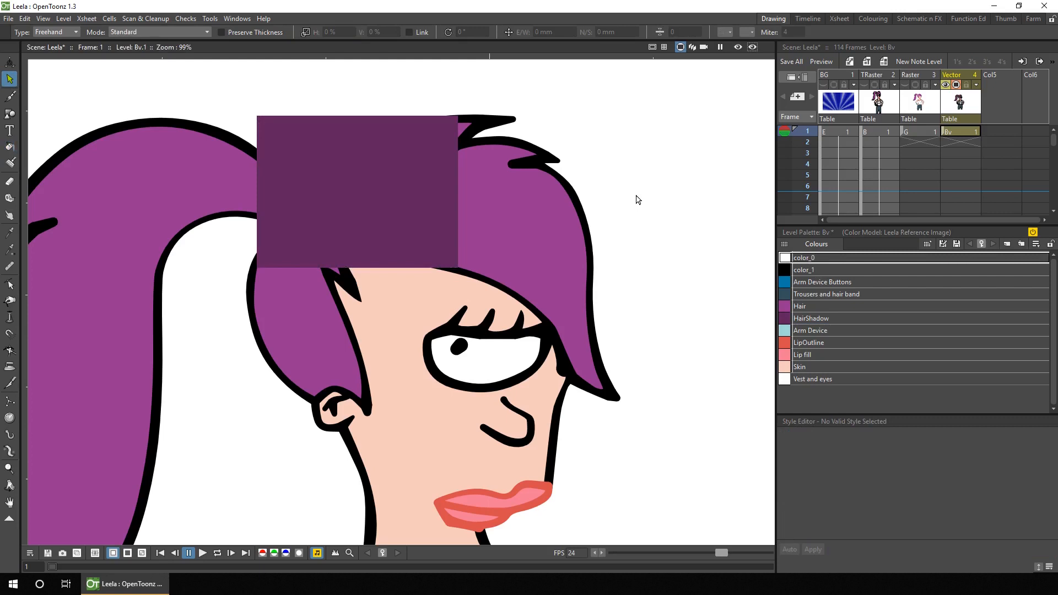
# Reshape the rectangle's left side with the Control Point Editor to follow the rear hair outline from the hair band to the ear.
pyautogui.click(9, 284)
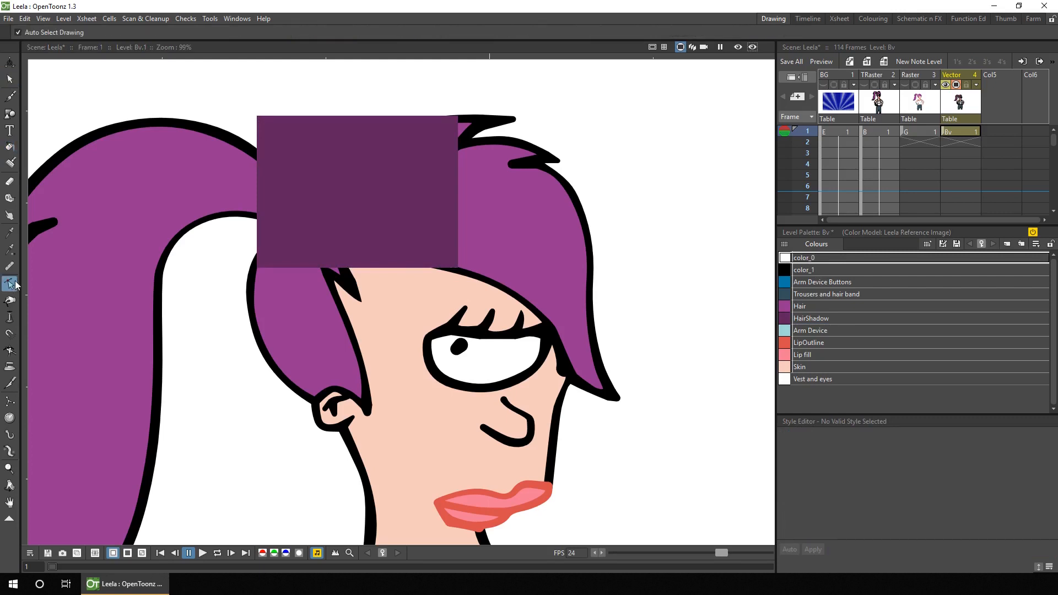
pyautogui.click(312, 267)
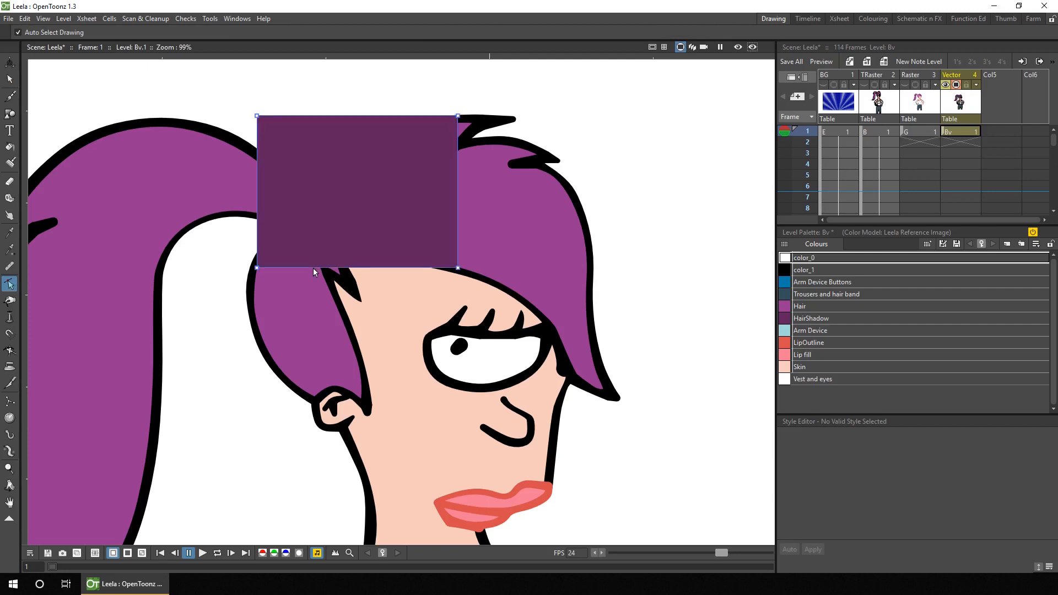
pyautogui.moveTo(257, 269); pyautogui.dragTo(312, 401)
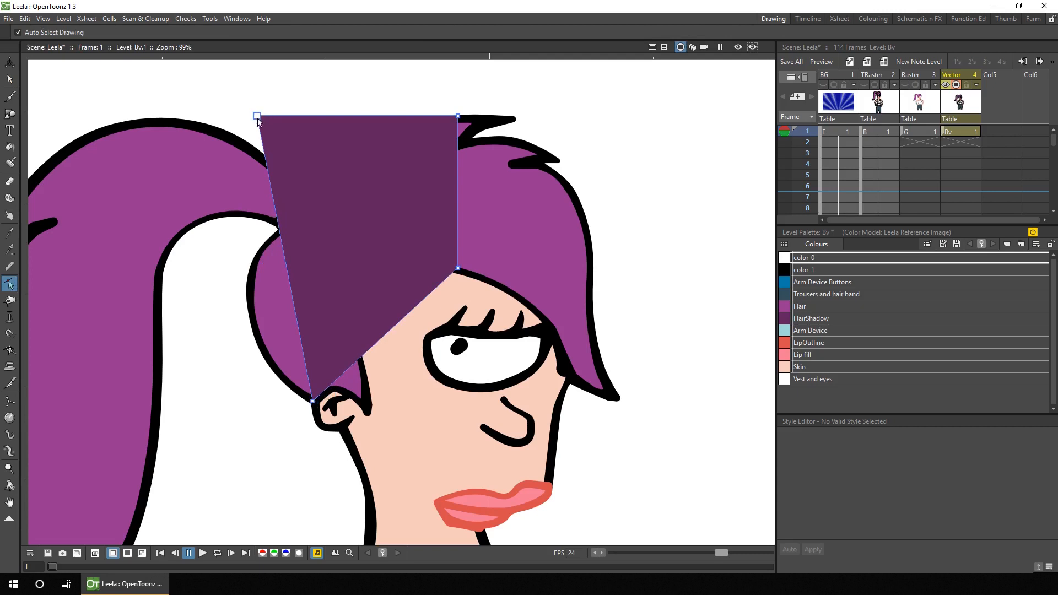
pyautogui.moveTo(257, 116); pyautogui.dragTo(264, 246)
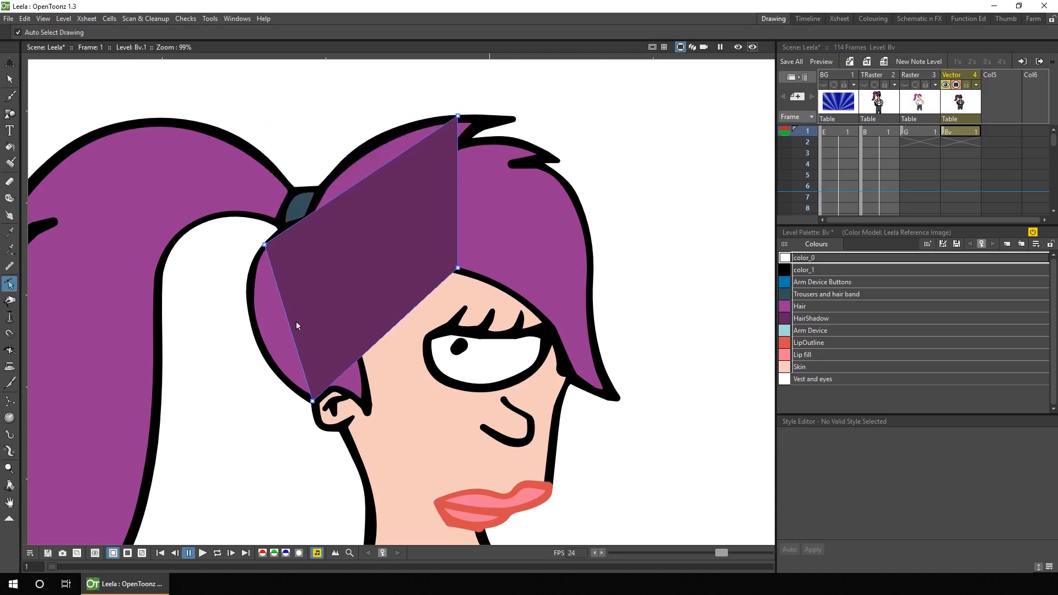
pyautogui.moveTo(287, 327); pyautogui.dragTo(255, 328)
pyautogui.moveTo(262, 365); pyautogui.dragTo(265, 369)
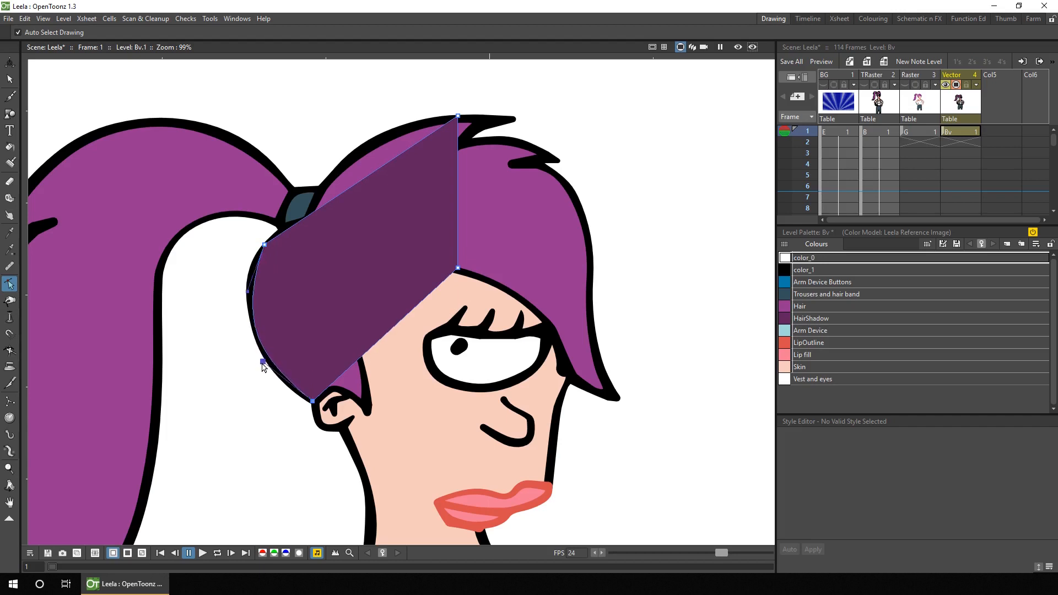
# Pull the rectangle's two right corners in towards the rear hair outline and curve the inner edge into a crescent-shaped shadow.
pyautogui.moveTo(457, 118); pyautogui.dragTo(292, 228)
pyautogui.moveTo(457, 268); pyautogui.dragTo(282, 299)
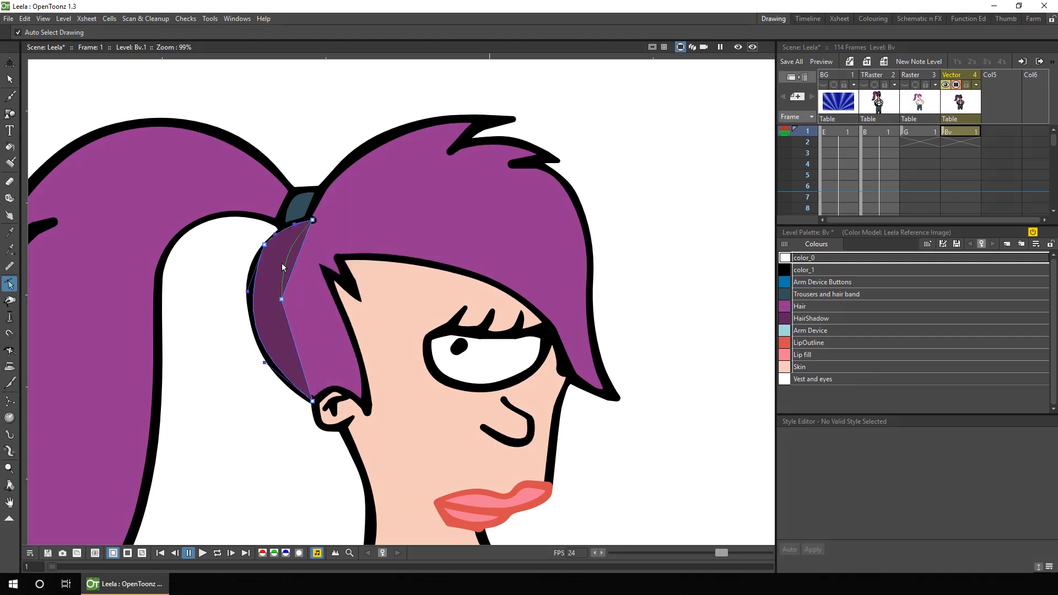
pyautogui.keyDown('ctrl'); pyautogui.click(293, 339); pyautogui.keyUp('ctrl')
pyautogui.moveTo(294, 341); pyautogui.dragTo(287, 346)
pyautogui.press('Delete')
pyautogui.press('Delete')
pyautogui.moveTo(301, 312); pyautogui.dragTo(286, 337)
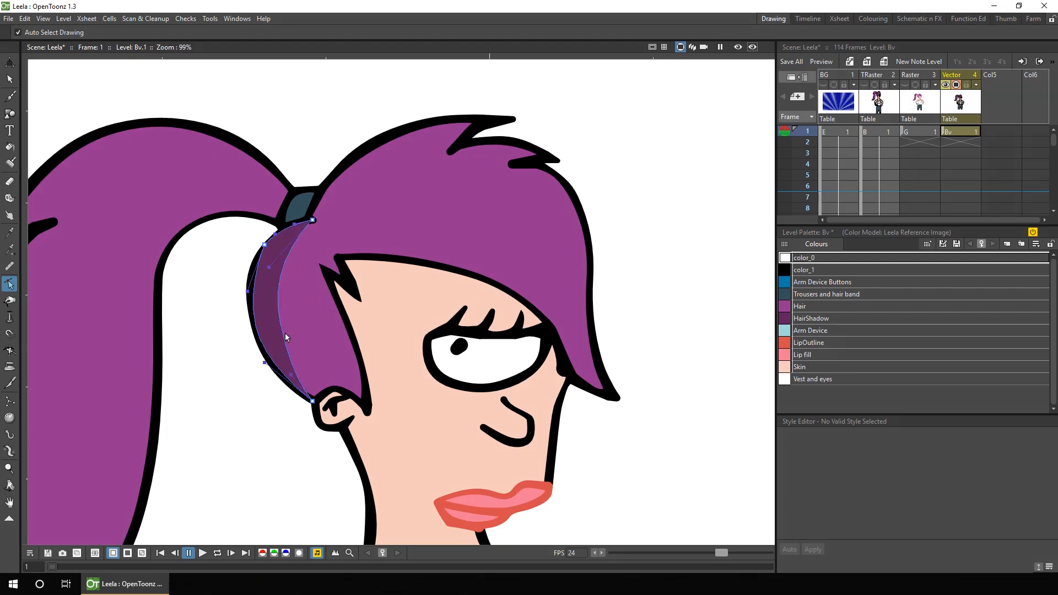
# Fine-tune the crescent shadow's lower control points along the hair outline near the ear.
pyautogui.moveTo(312, 402); pyautogui.dragTo(313, 397)
pyautogui.moveTo(265, 360); pyautogui.dragTo(273, 375)
pyautogui.hotkey('shift', 'space')
pyautogui.moveTo(516, 243); pyautogui.dragTo(520, 242)
pyautogui.moveTo(488, 280); pyautogui.dragTo(496, 327)
pyautogui.moveTo(570, 378); pyautogui.dragTo(476, 283)
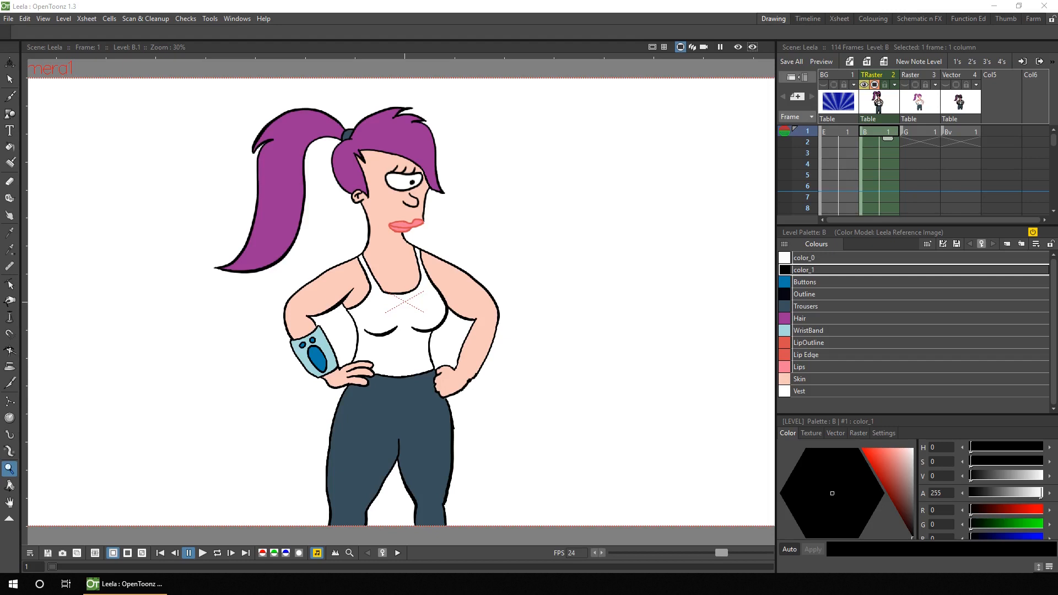
# Duplicate the Hair style in the TRaster level's palette.
pyautogui.rightClick(796, 318)
pyautogui.click(831, 325)
pyautogui.rightClick(816, 404)
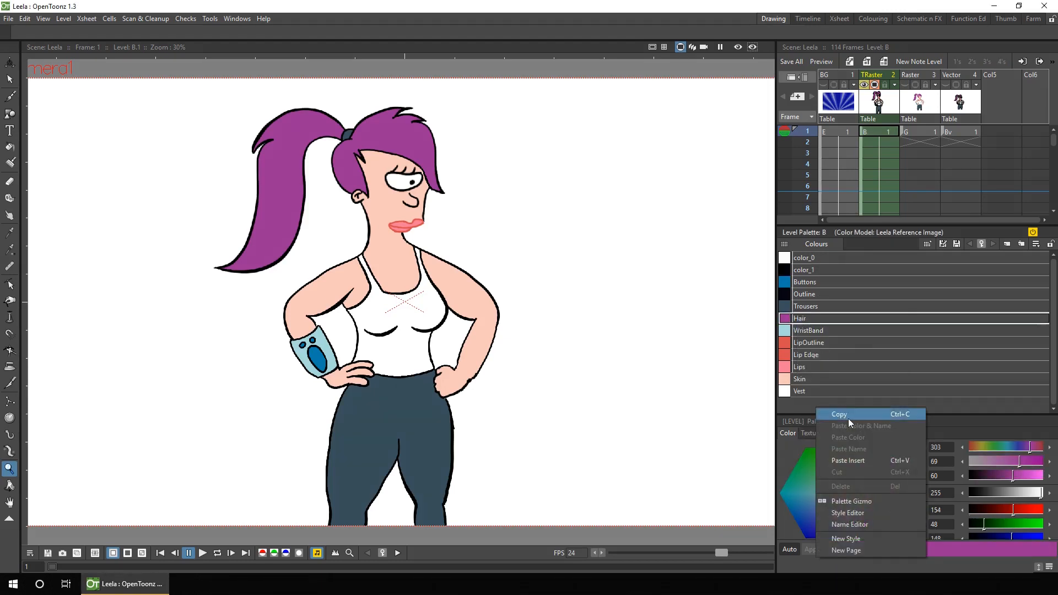
pyautogui.click(848, 460)
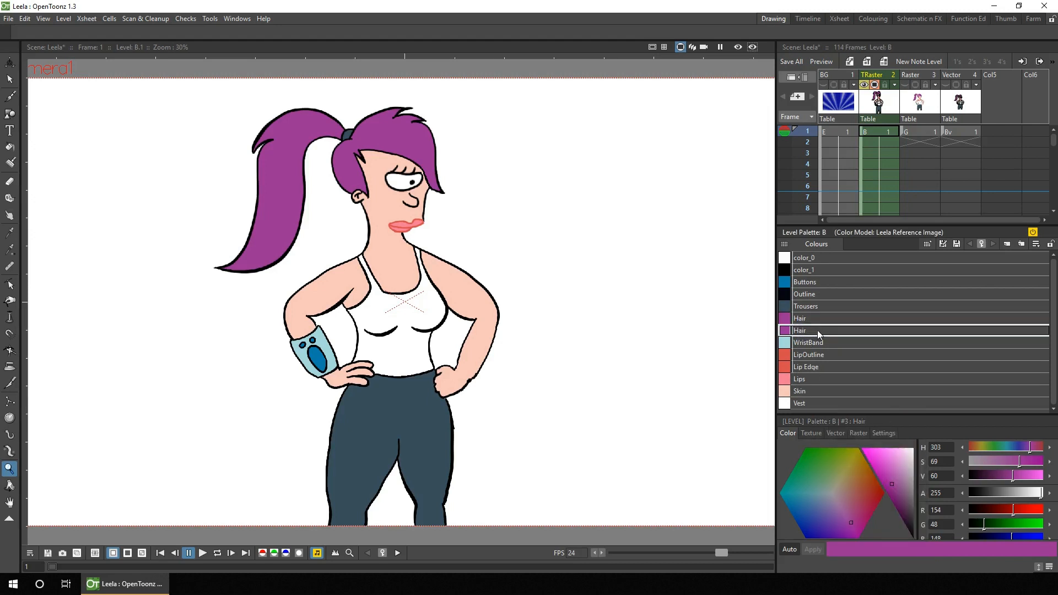
# Rename the TRaster palette's copied Hair style as HairShadow and darken it to a V value of 46.
pyautogui.doubleClick(818, 330)
pyautogui.write('Shadow')
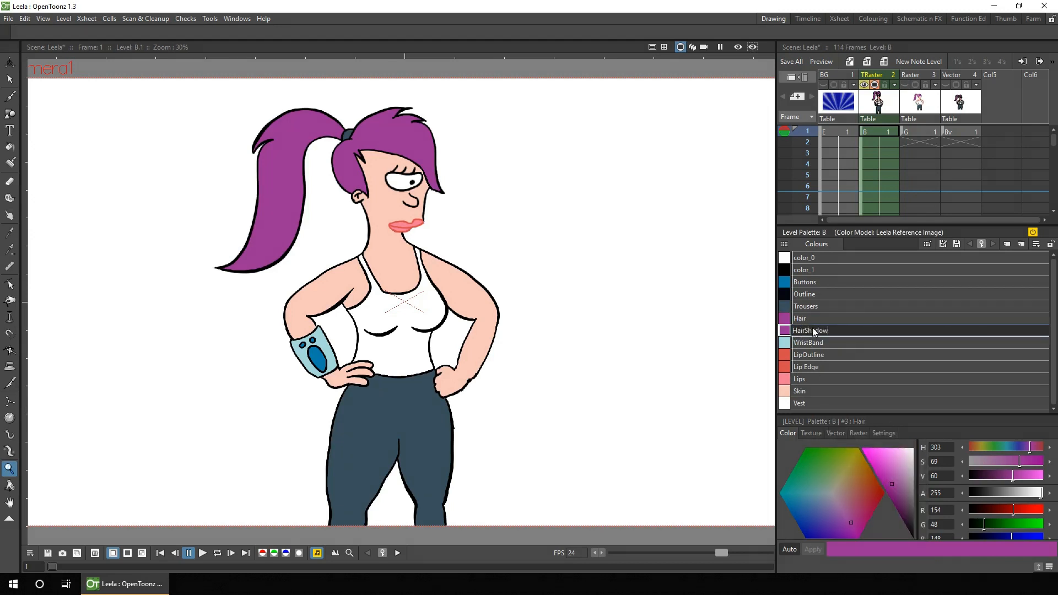
pyautogui.press('Return')
pyautogui.moveTo(1011, 474); pyautogui.dragTo(1004, 473)
# Paint HairShadow along the back and top of the head's hair with a size 9 Paint Brush in Areas mode.
pyautogui.moveTo(389, 195); pyautogui.dragTo(512, 143)
pyautogui.moveTo(336, 148)
pyautogui.mouseDown()
pyautogui.moveTo(390, 230)
pyautogui.moveTo(452, 281)
pyautogui.mouseUp()
pyautogui.click(11, 163)
pyautogui.moveTo(75, 32); pyautogui.dragTo(69, 32)
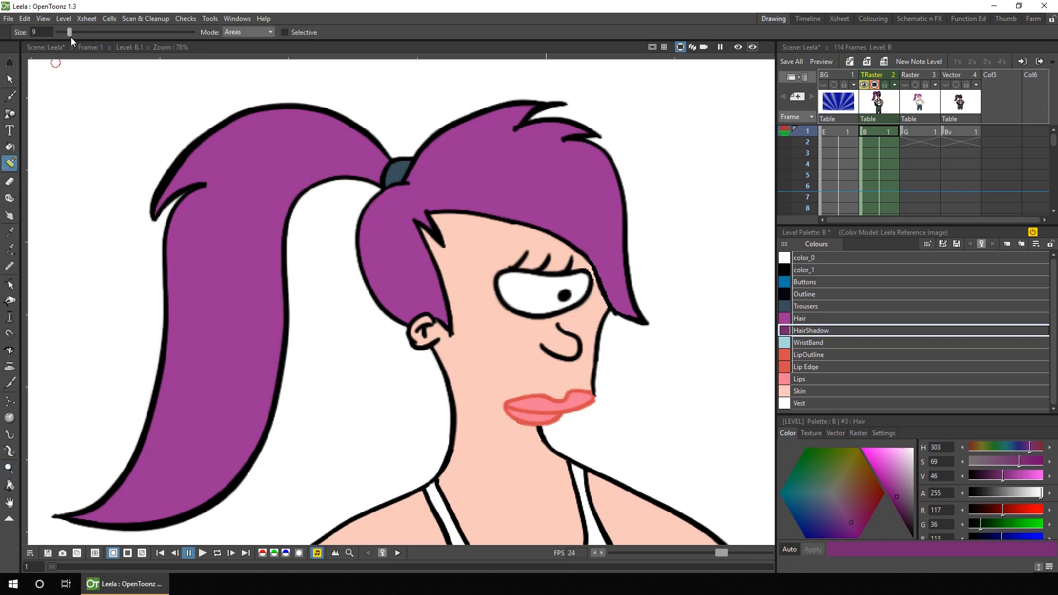
pyautogui.moveTo(409, 187)
pyautogui.mouseDown()
pyautogui.moveTo(372, 204)
pyautogui.moveTo(362, 255)
pyautogui.moveTo(395, 316)
pyautogui.moveTo(413, 326)
pyautogui.mouseUp()
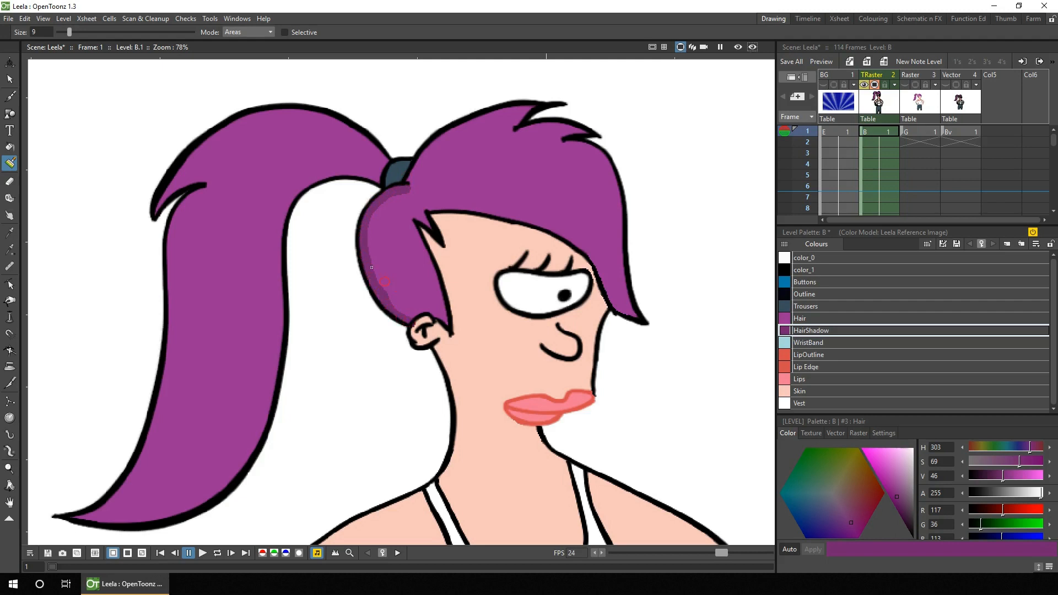
pyautogui.moveTo(402, 191)
pyautogui.mouseDown()
pyautogui.moveTo(370, 255)
pyautogui.moveTo(404, 323)
pyautogui.mouseUp()
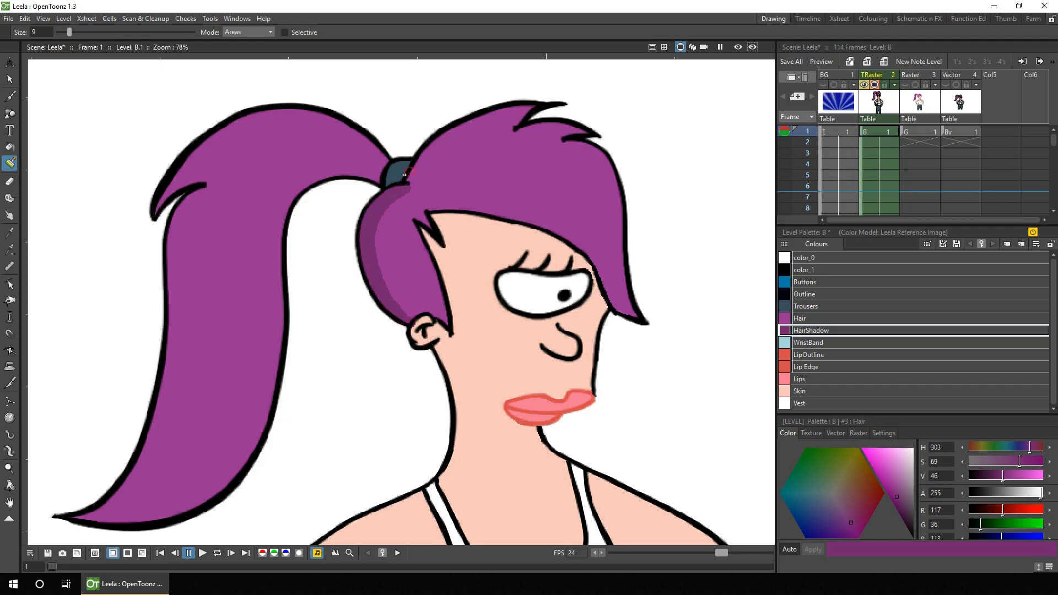
pyautogui.moveTo(408, 183)
pyautogui.mouseDown()
pyautogui.moveTo(441, 138)
pyautogui.moveTo(480, 113)
pyautogui.moveTo(554, 100)
pyautogui.mouseUp()
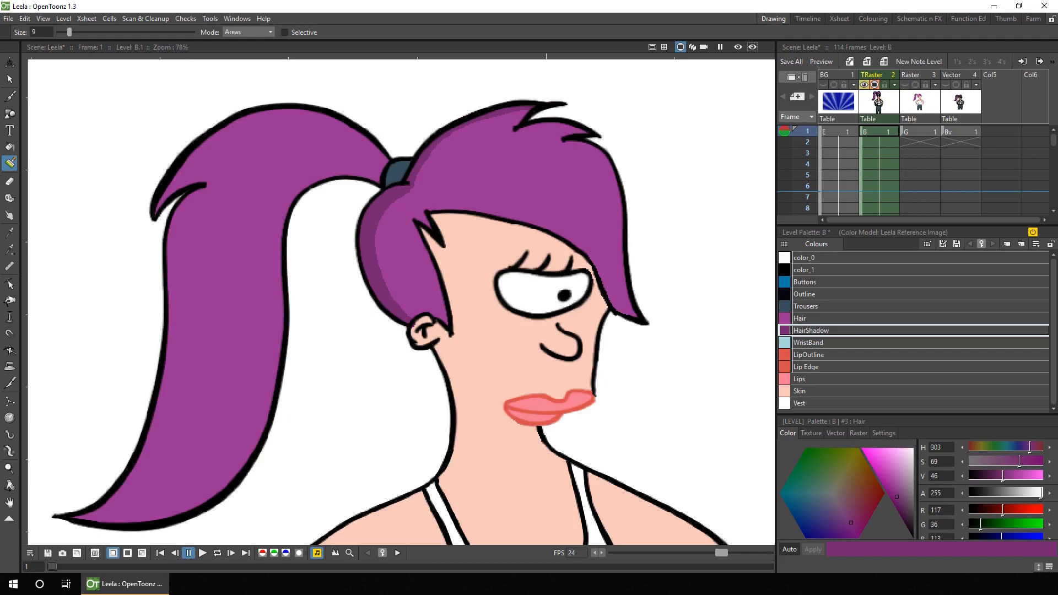
# Paint a HairShadow stroke outside the top hair outline and erase it with a size 26 Selective eraser in Areas mode.
pyautogui.moveTo(561, 97); pyautogui.dragTo(490, 105)
pyautogui.click(12, 181)
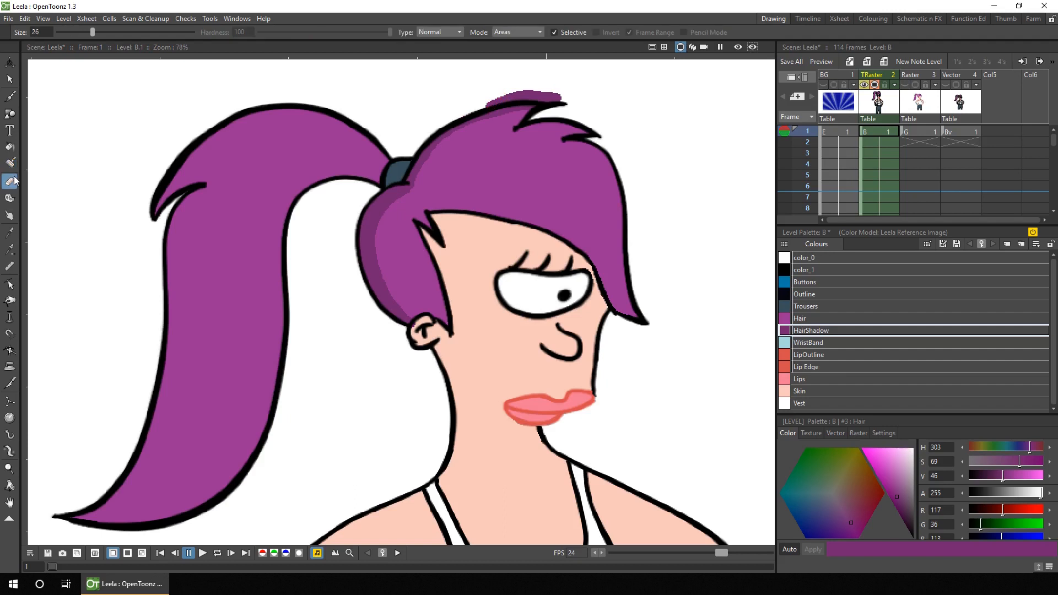
pyautogui.click(526, 33)
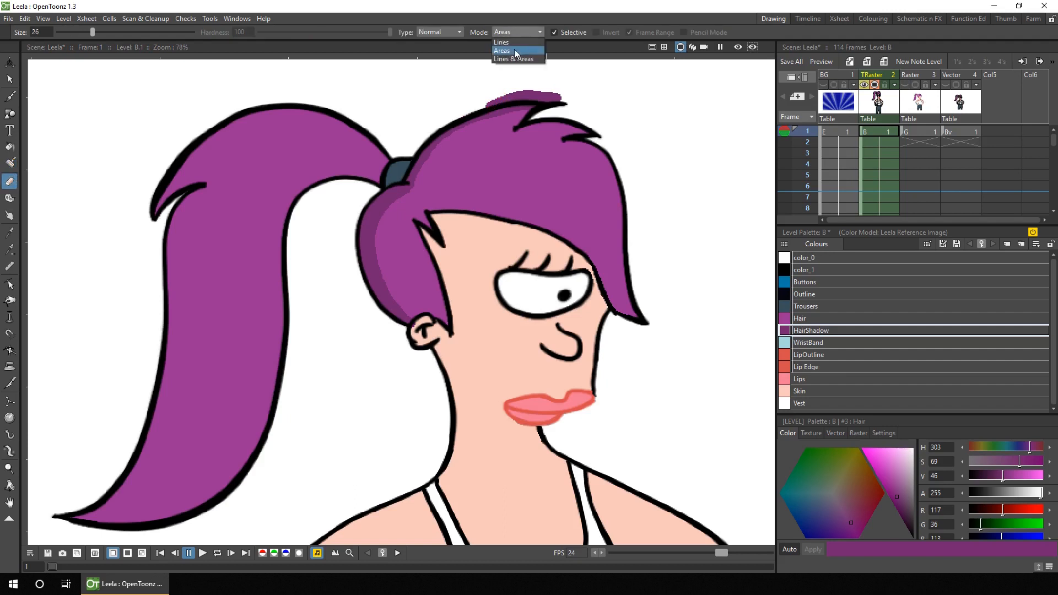
pyautogui.click(514, 51)
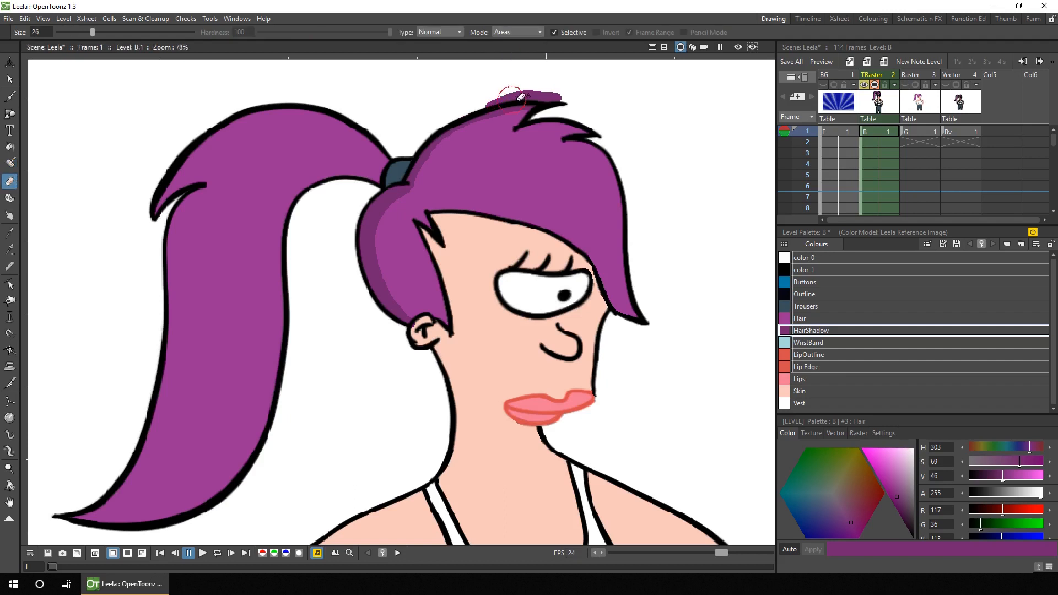
pyautogui.moveTo(563, 85); pyautogui.dragTo(456, 98)
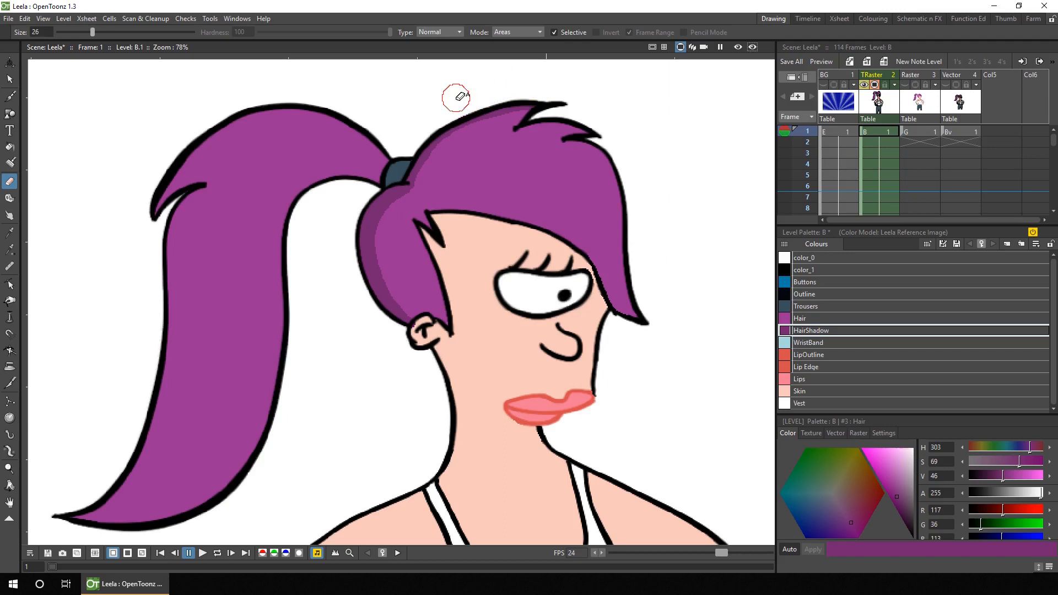
# Paint a HairShadow stroke over the pointed hair tip beside the face and cover the spill on the face with Skin.
pyautogui.press('j')
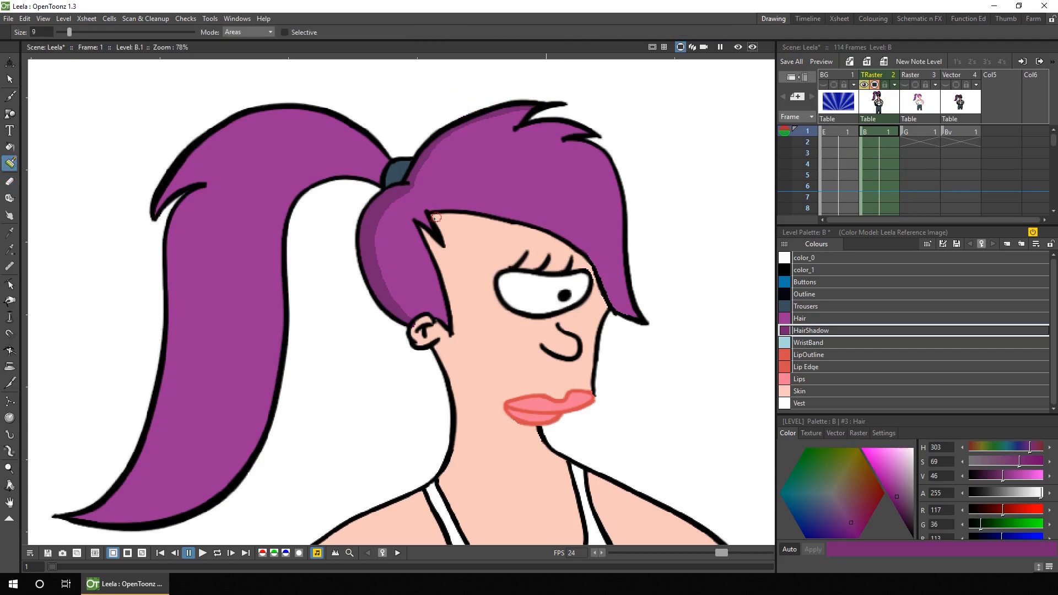
pyautogui.moveTo(419, 217)
pyautogui.mouseDown()
pyautogui.moveTo(445, 257)
pyautogui.moveTo(423, 210)
pyautogui.moveTo(449, 256)
pyautogui.mouseUp()
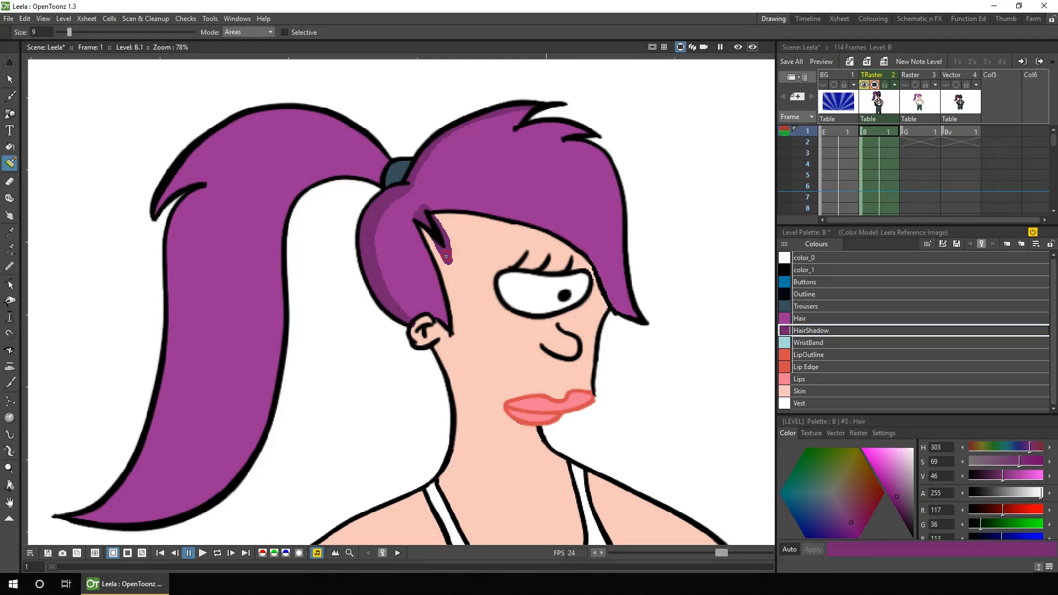
pyautogui.click(796, 391)
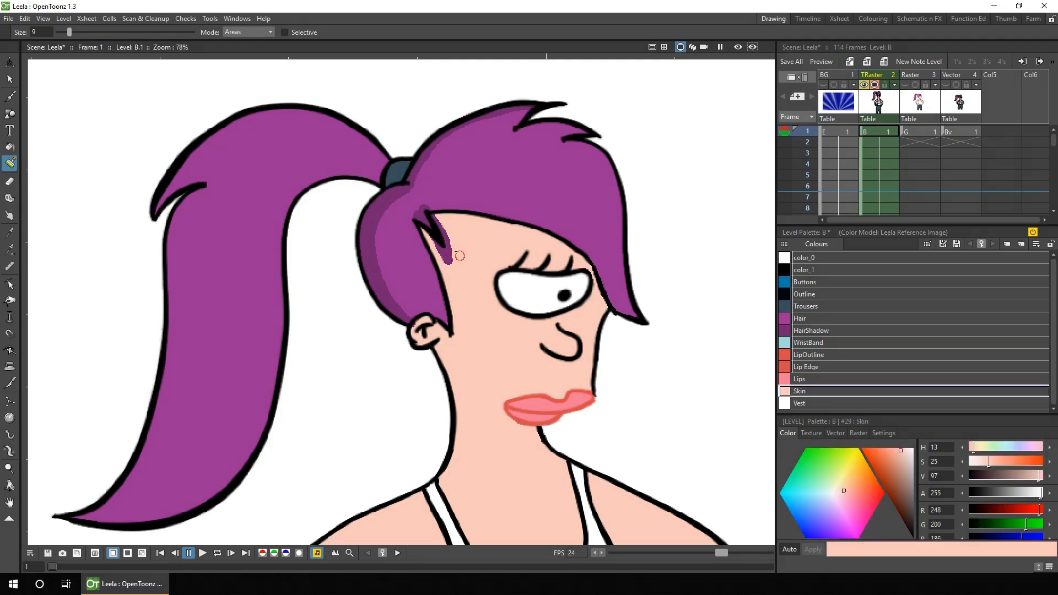
pyautogui.moveTo(452, 237)
pyautogui.mouseDown()
pyautogui.moveTo(450, 260)
pyautogui.moveTo(438, 218)
pyautogui.moveTo(441, 252)
pyautogui.mouseUp()
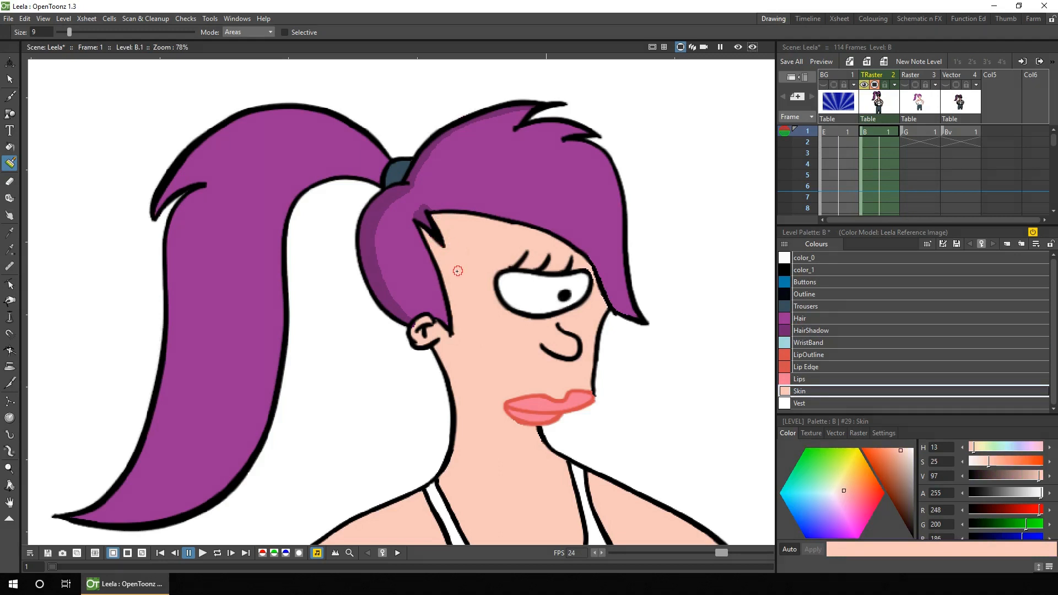
# Undo the latest Skin and HairShadow strokes.
pyautogui.hotkey('ctrl', 'z')
pyautogui.hotkey('ctrl', 'z')
pyautogui.hotkey('ctrl', 'z')
pyautogui.hotkey('ctrl', 'z')
pyautogui.hotkey('ctrl', 'z')
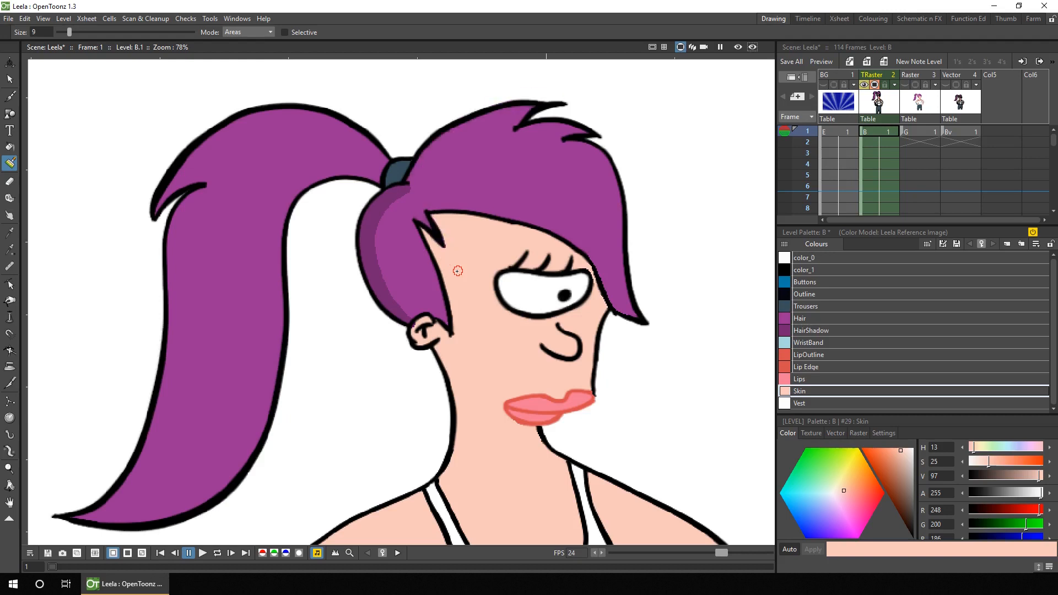
# Create a new Toonz Raster level at frame 1 of the empty column Col5.
pyautogui.click(999, 131)
pyautogui.click(867, 62)
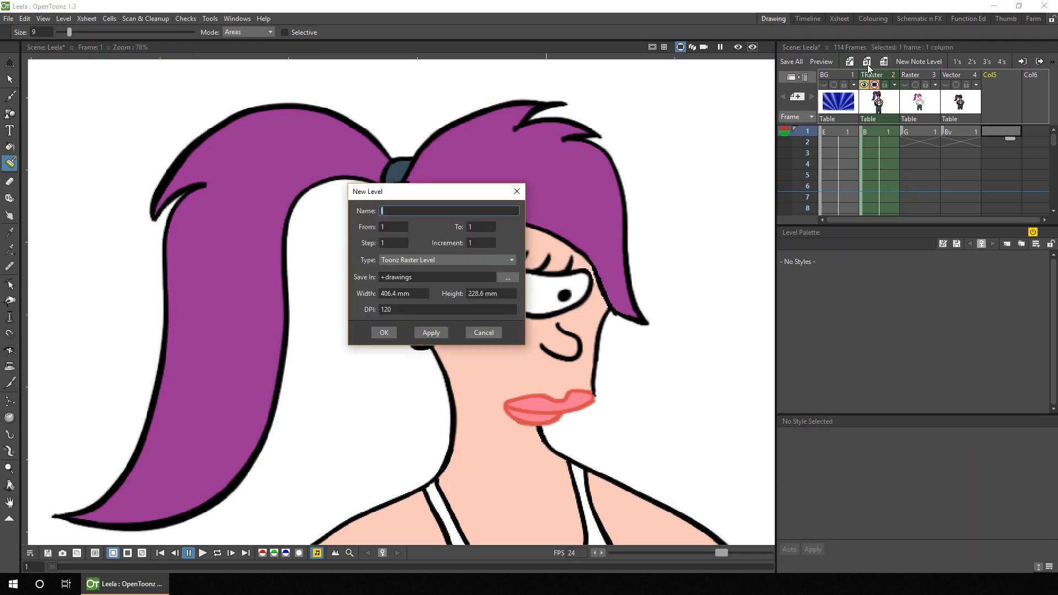
pyautogui.click(384, 333)
# Paint a size 16 color_1 shadow along the back of the head on the new level and lower its alpha to 58.
pyautogui.click(803, 270)
pyautogui.moveTo(70, 32)
pyautogui.mouseDown()
pyautogui.moveTo(91, 32)
pyautogui.moveTo(78, 33)
pyautogui.mouseUp()
pyautogui.moveTo(412, 186)
pyautogui.mouseDown()
pyautogui.moveTo(454, 133)
pyautogui.moveTo(518, 108)
pyautogui.moveTo(381, 198)
pyautogui.moveTo(366, 225)
pyautogui.moveTo(369, 266)
pyautogui.moveTo(416, 329)
pyautogui.mouseUp()
pyautogui.moveTo(1033, 493); pyautogui.dragTo(985, 497)
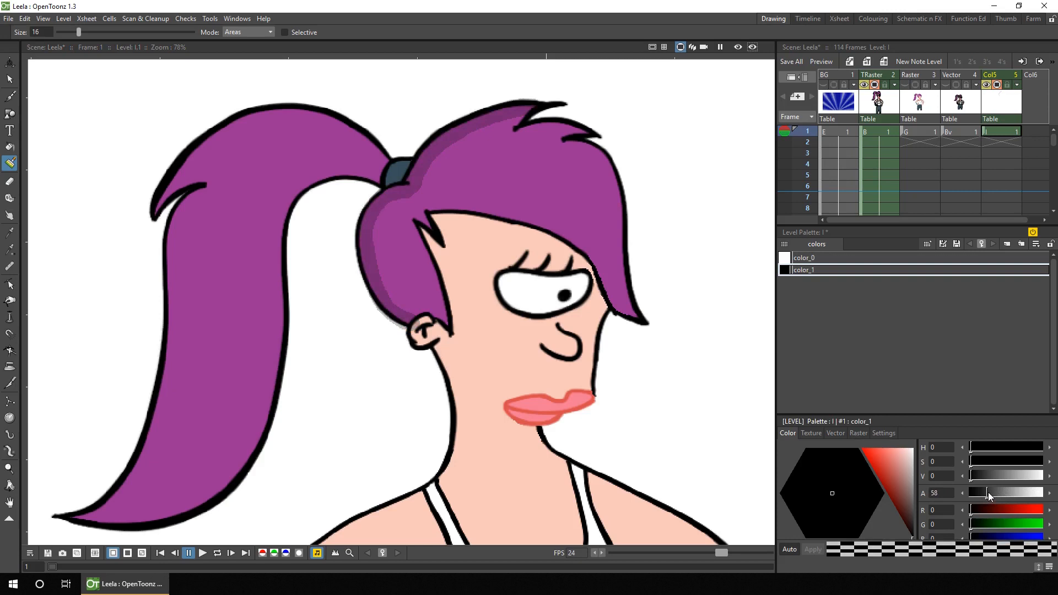
pyautogui.click(12, 179)
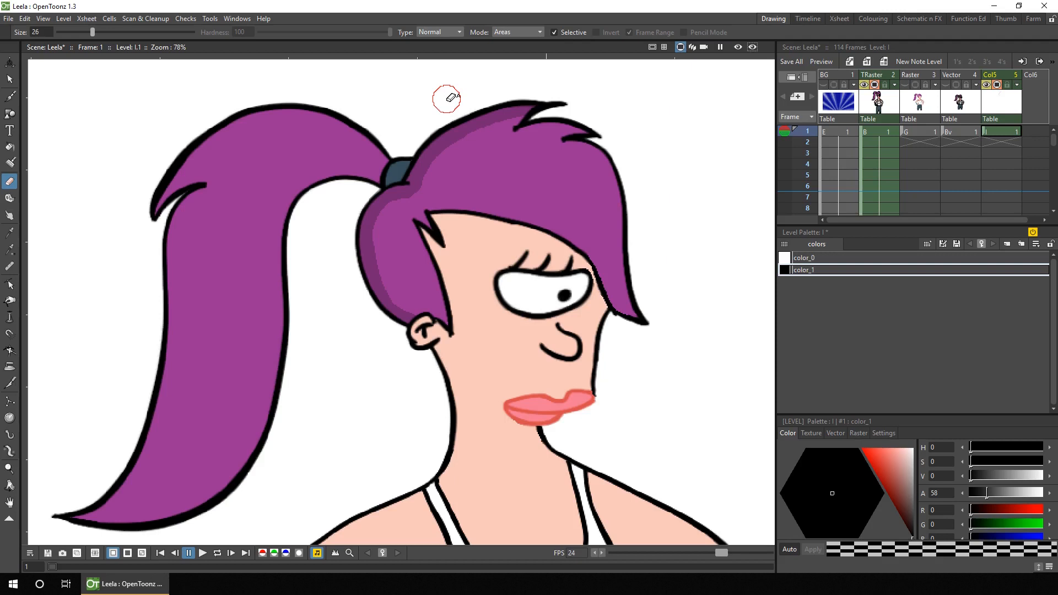
# Clone all frames of level B in the TRaster column.
pyautogui.click(877, 133)
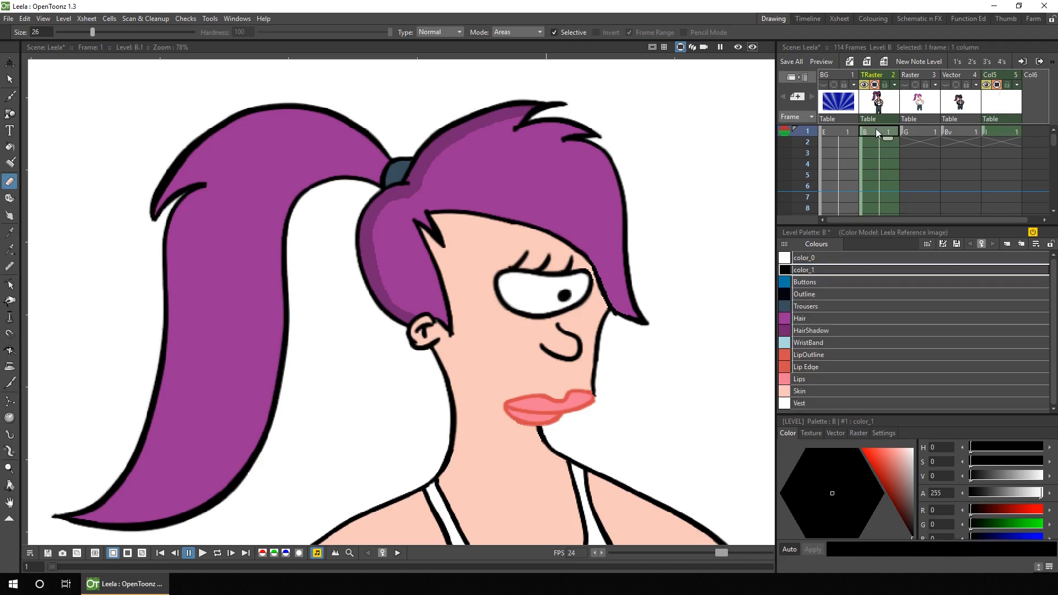
pyautogui.click(862, 132)
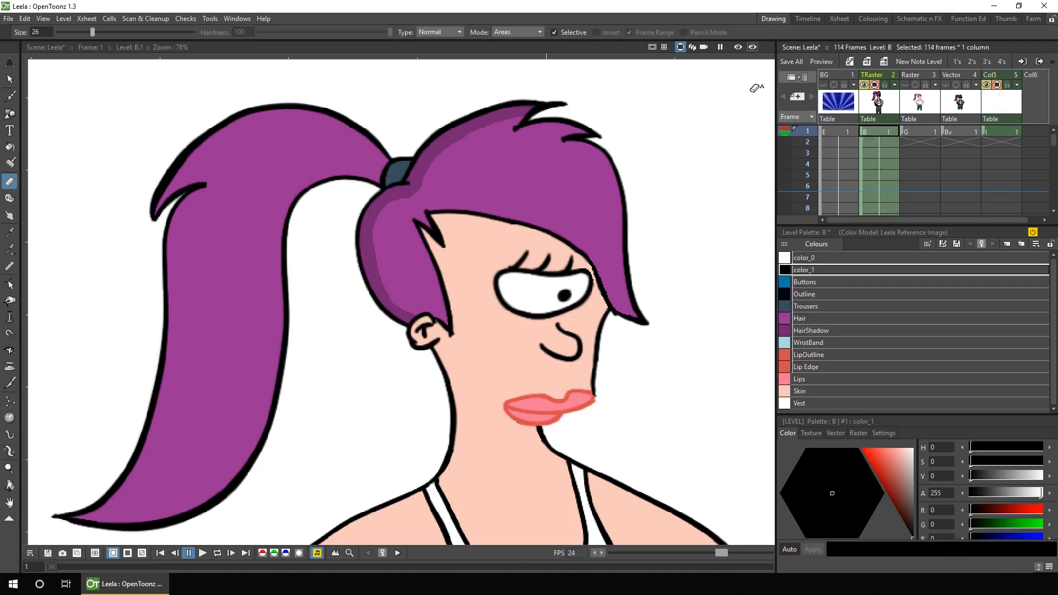
pyautogui.click(113, 20)
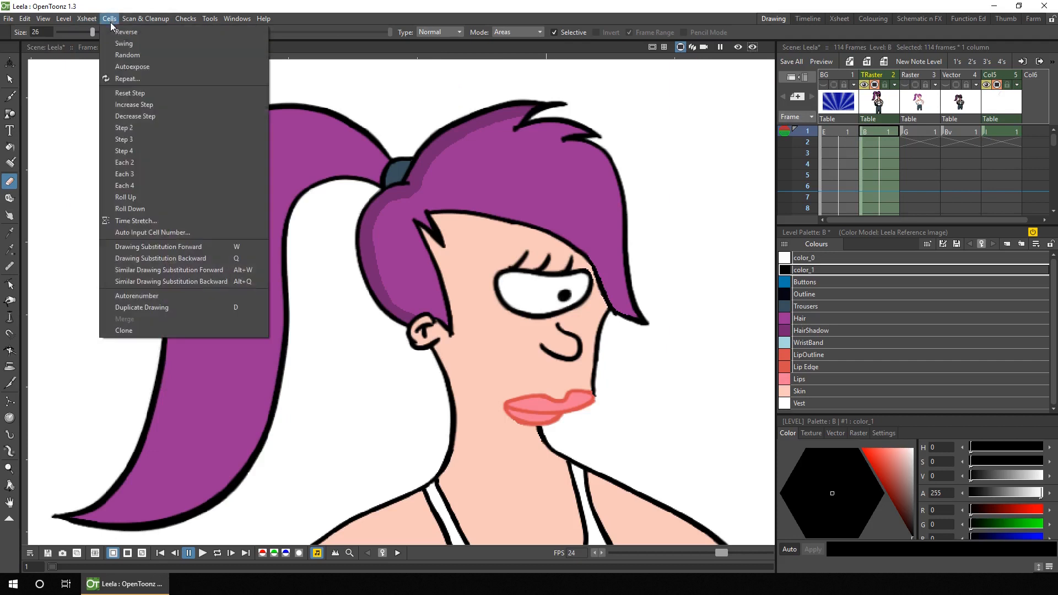
pyautogui.click(138, 332)
pyautogui.click(395, 215)
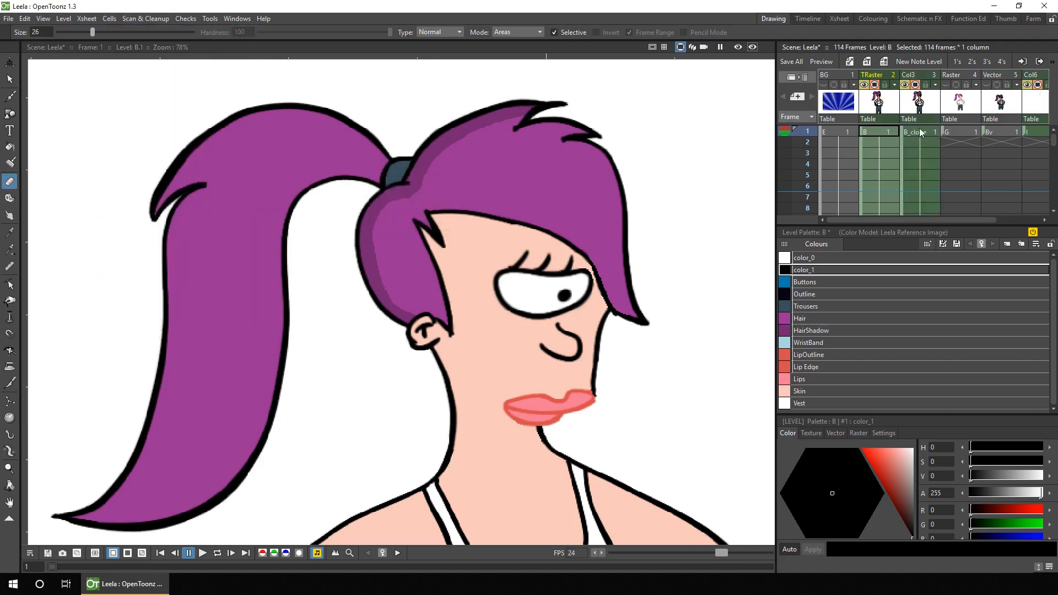
# Set the Hair, HairShadow, Skin, Vest and Trousers styles in the B_clone palette to black.
pyautogui.click(918, 132)
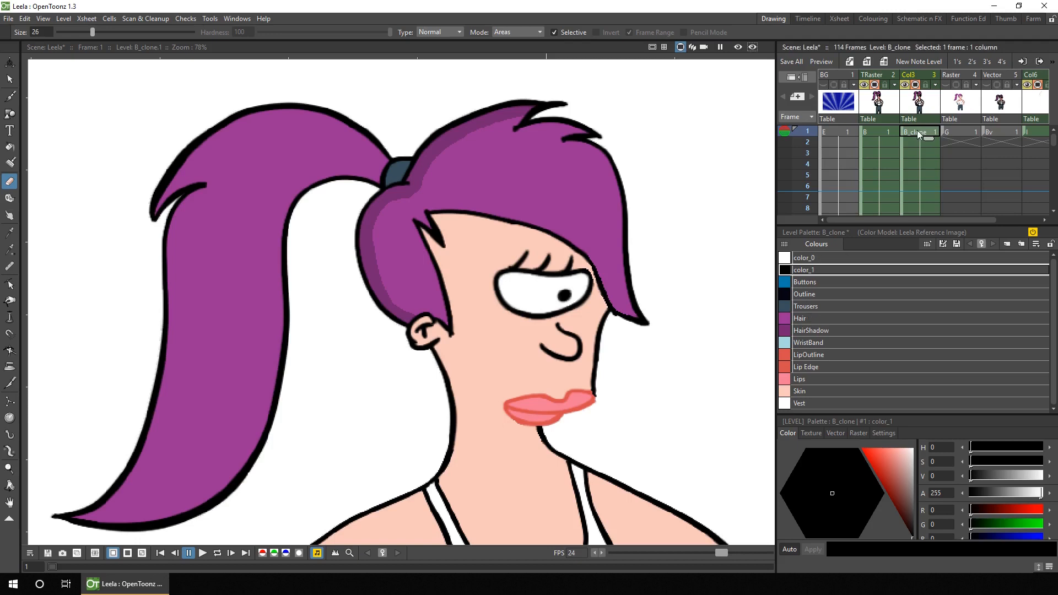
pyautogui.click(792, 319)
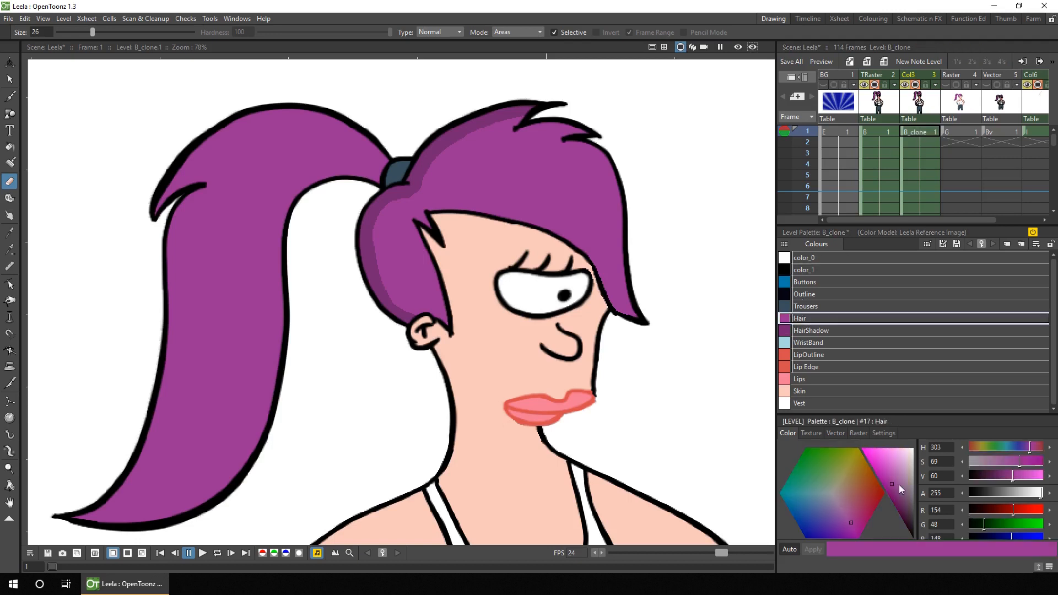
pyautogui.moveTo(898, 484); pyautogui.dragTo(909, 532)
pyautogui.click(804, 335)
pyautogui.moveTo(899, 485); pyautogui.dragTo(910, 536)
pyautogui.click(818, 392)
pyautogui.moveTo(898, 485); pyautogui.dragTo(910, 536)
pyautogui.click(799, 402)
pyautogui.moveTo(899, 485); pyautogui.dragTo(920, 527)
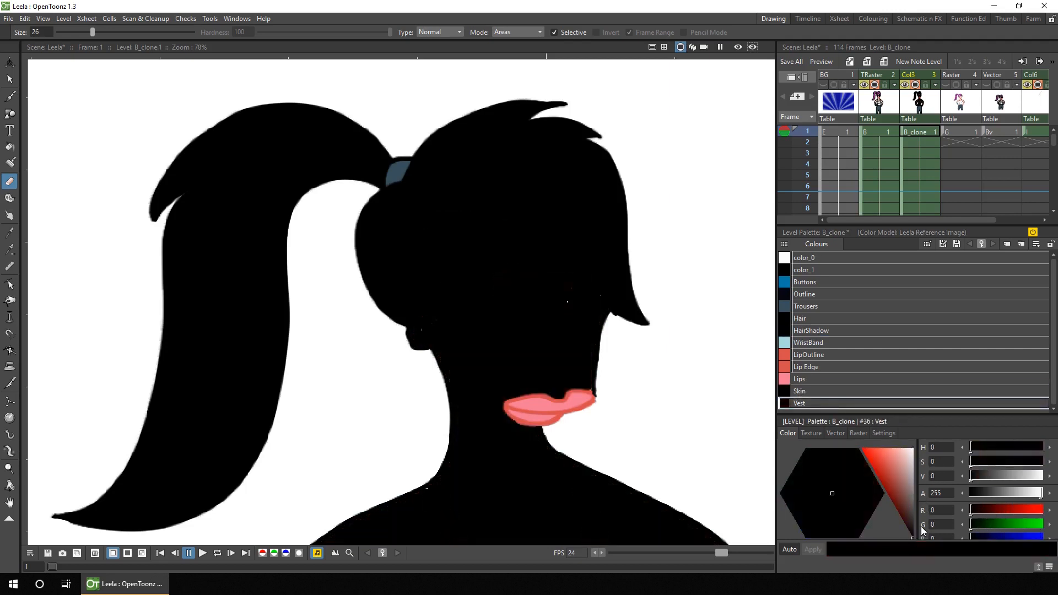
pyautogui.click(806, 306)
pyautogui.moveTo(897, 492); pyautogui.dragTo(913, 557)
# Erase the face and front hair from the black clone with a size 56 non-selective eraser in Lines & Areas mode.
pyautogui.moveTo(91, 32)
pyautogui.mouseDown()
pyautogui.moveTo(147, 27)
pyautogui.moveTo(134, 29)
pyautogui.mouseUp()
pyautogui.click(523, 34)
pyautogui.click(518, 59)
pyautogui.click(554, 32)
pyautogui.moveTo(626, 314)
pyautogui.mouseDown()
pyautogui.moveTo(622, 293)
pyautogui.moveTo(604, 172)
pyautogui.moveTo(572, 178)
pyautogui.moveTo(594, 302)
pyautogui.moveTo(578, 222)
pyautogui.moveTo(551, 177)
pyautogui.moveTo(537, 174)
pyautogui.moveTo(565, 163)
pyautogui.moveTo(508, 172)
pyautogui.moveTo(424, 227)
pyautogui.moveTo(419, 253)
pyautogui.moveTo(448, 269)
pyautogui.moveTo(512, 209)
pyautogui.moveTo(580, 304)
pyautogui.moveTo(567, 294)
pyautogui.moveTo(582, 333)
pyautogui.moveTo(537, 300)
pyautogui.moveTo(507, 296)
pyautogui.moveTo(539, 359)
pyautogui.moveTo(473, 263)
pyautogui.moveTo(462, 271)
pyautogui.moveTo(529, 400)
pyautogui.moveTo(600, 384)
pyautogui.moveTo(567, 408)
pyautogui.moveTo(491, 307)
pyautogui.moveTo(443, 274)
pyautogui.moveTo(537, 421)
pyautogui.moveTo(617, 405)
pyautogui.mouseUp()
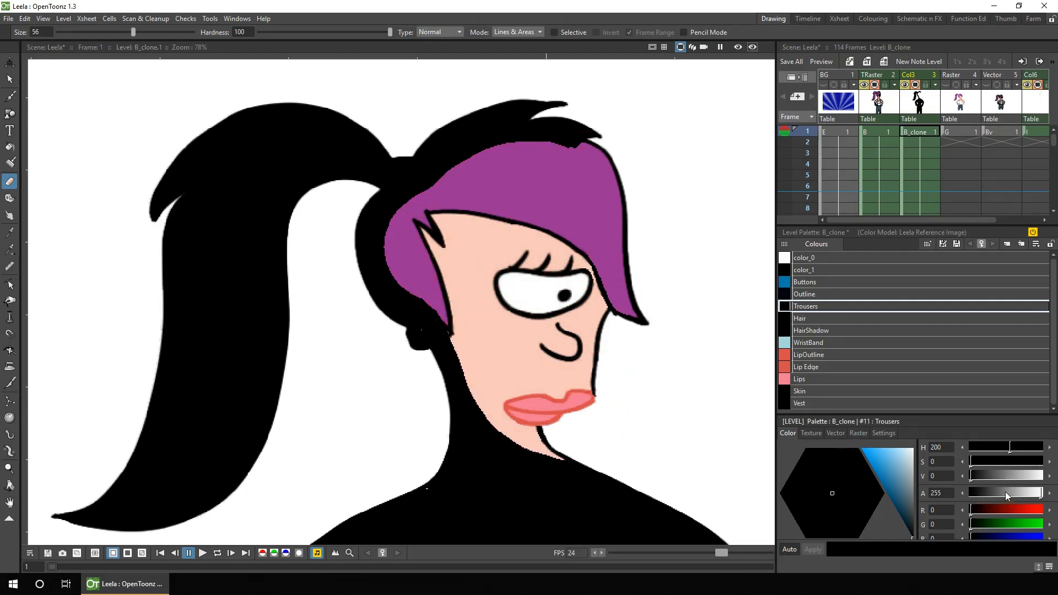
# Set the B_clone column's opacity to 8 and erase a stroke of its shadow from below the lips down the chest.
pyautogui.click(935, 85)
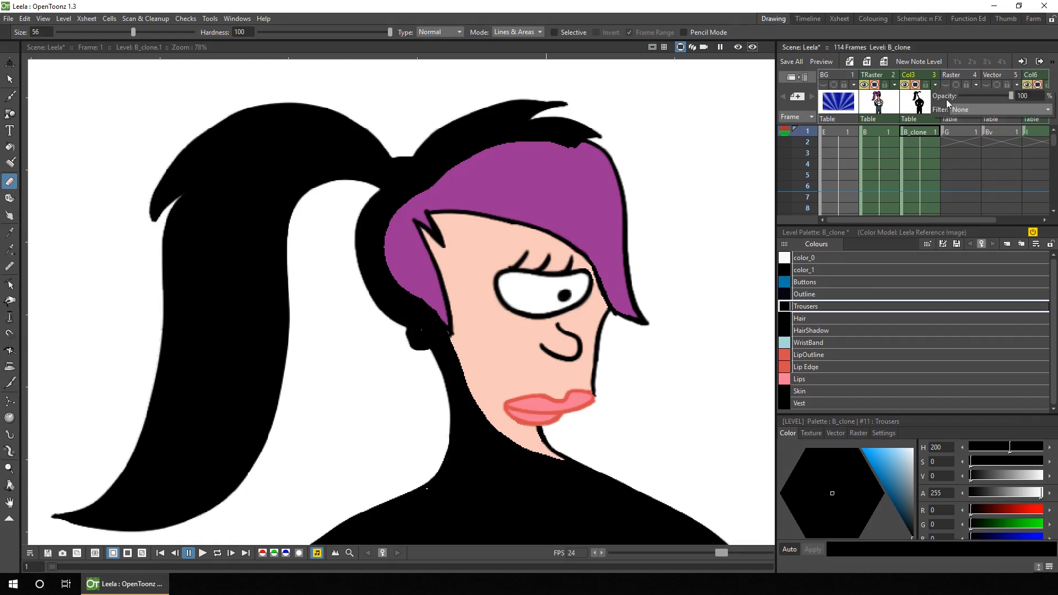
pyautogui.moveTo(970, 101); pyautogui.dragTo(961, 97)
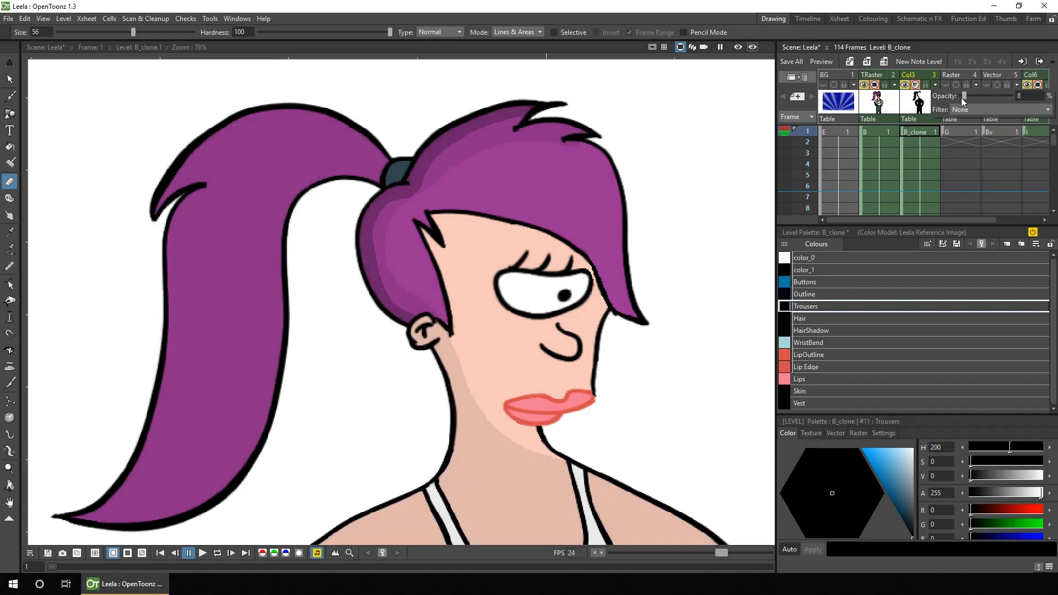
pyautogui.click(917, 130)
pyautogui.moveTo(510, 441)
pyautogui.mouseDown()
pyautogui.moveTo(558, 515)
pyautogui.moveTo(627, 514)
pyautogui.moveTo(509, 450)
pyautogui.moveTo(484, 537)
pyautogui.mouseUp()
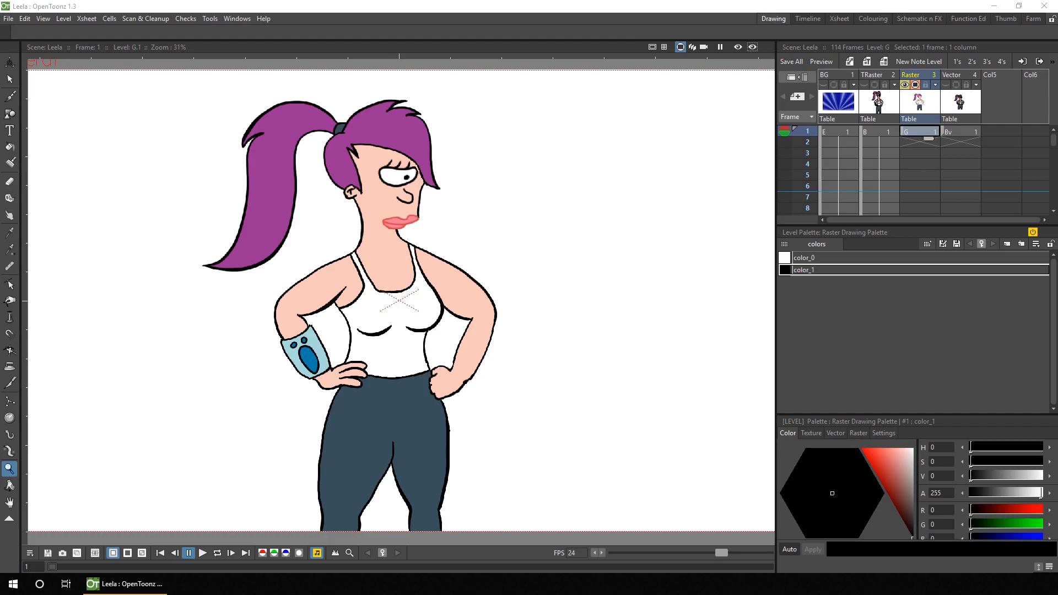
# Pick the hair's purple from the drawing for the Raster level's color_1 and darken it to a V value of 38.
pyautogui.click(10, 249)
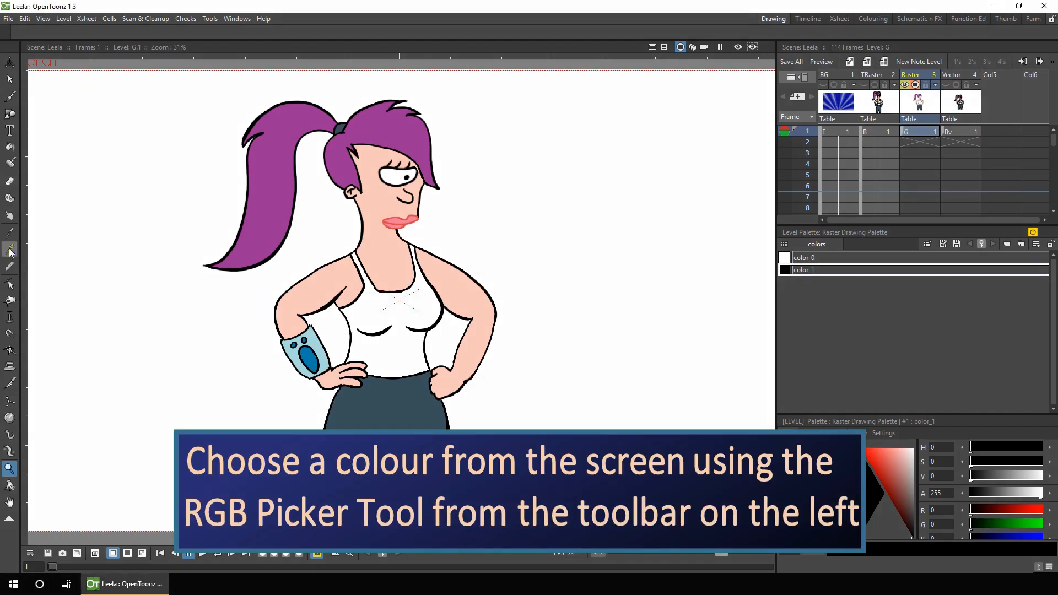
pyautogui.click(388, 119)
pyautogui.moveTo(1005, 475); pyautogui.dragTo(996, 474)
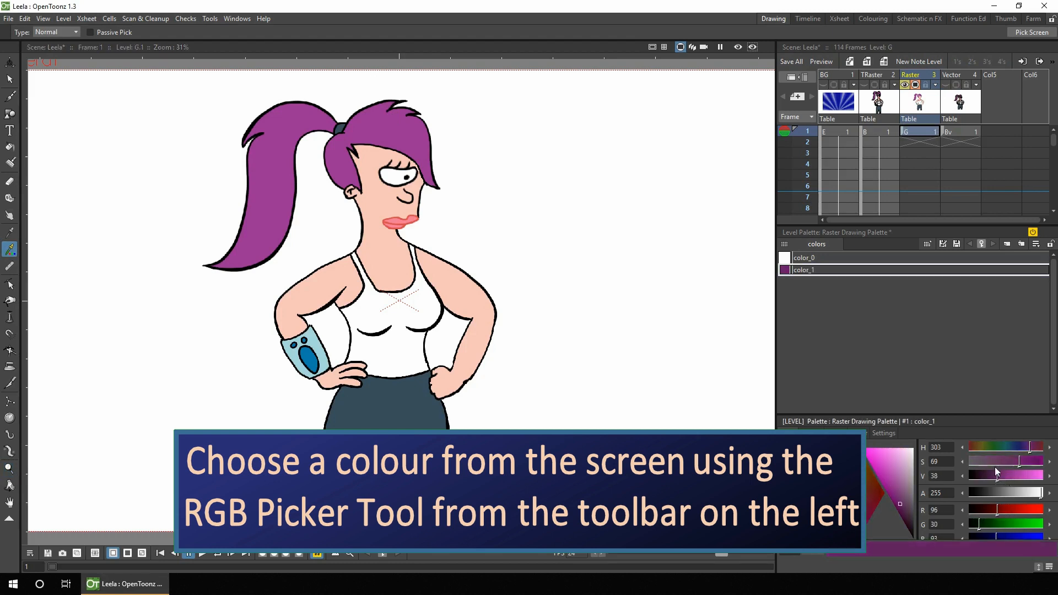
# Try a color_1 shadow along the back of the head with a raster brush of minimum size 12 and maximum 34, and undo it.
pyautogui.click(10, 96)
pyautogui.hotkey('shift', 'space')
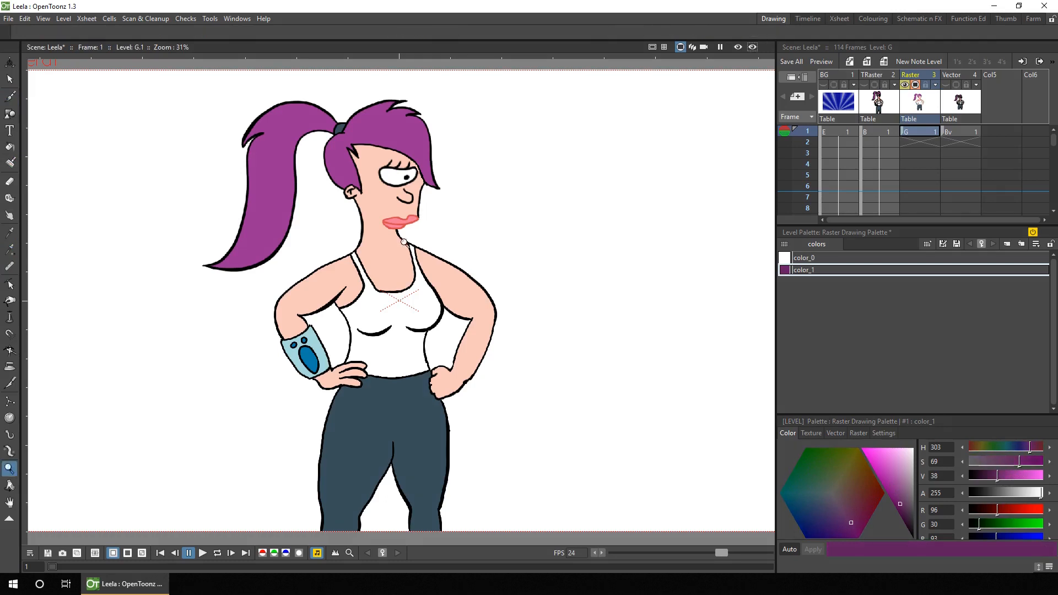
pyautogui.moveTo(414, 208); pyautogui.dragTo(482, 165)
pyautogui.moveTo(343, 96); pyautogui.dragTo(488, 239)
pyautogui.click(10, 98)
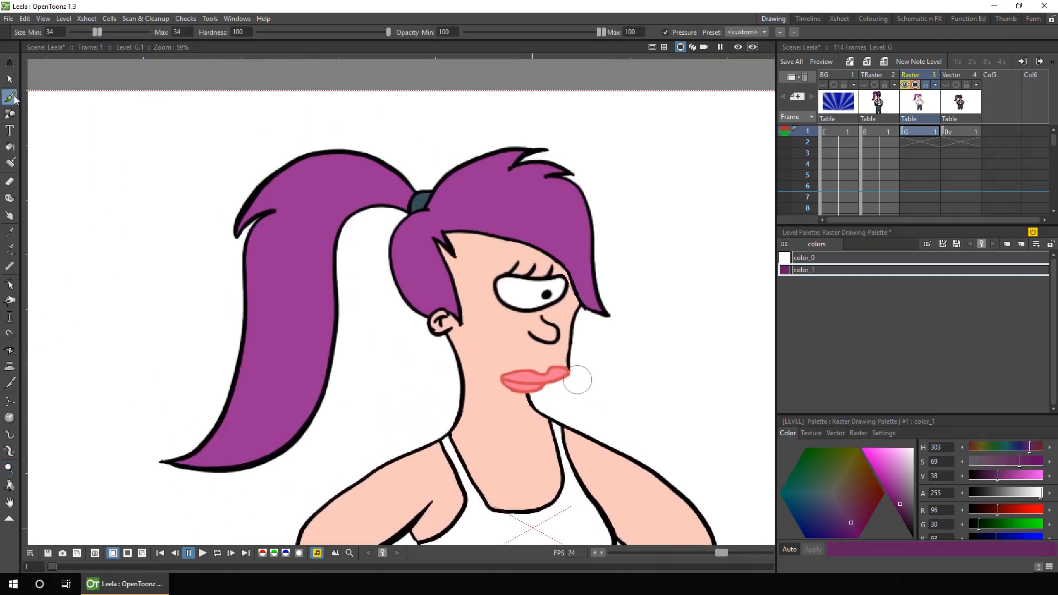
pyautogui.moveTo(97, 33); pyautogui.dragTo(77, 34)
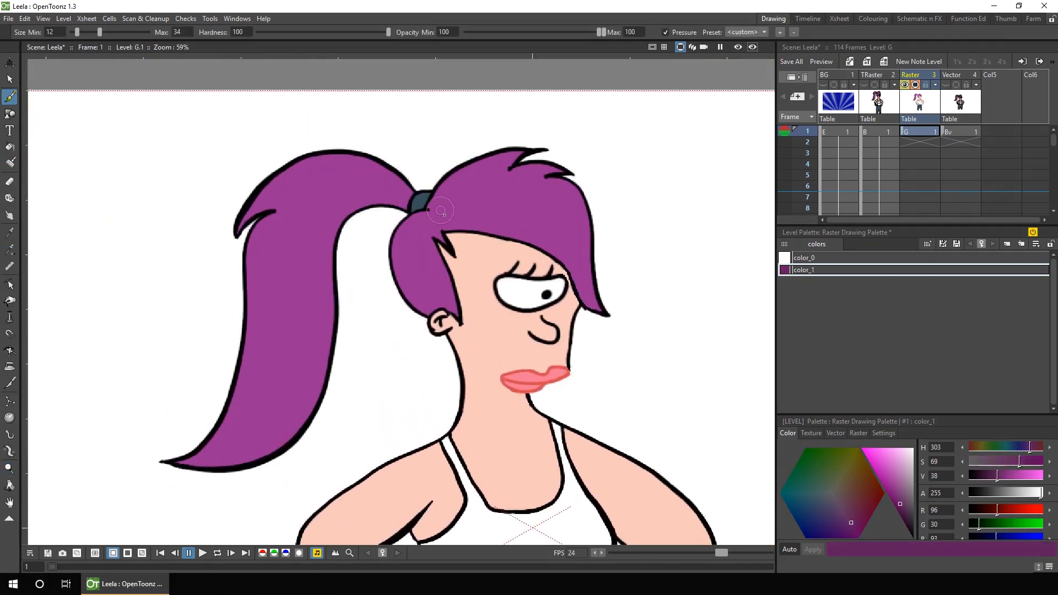
pyautogui.moveTo(415, 216)
pyautogui.mouseDown()
pyautogui.moveTo(394, 251)
pyautogui.moveTo(405, 301)
pyautogui.moveTo(428, 315)
pyautogui.mouseUp()
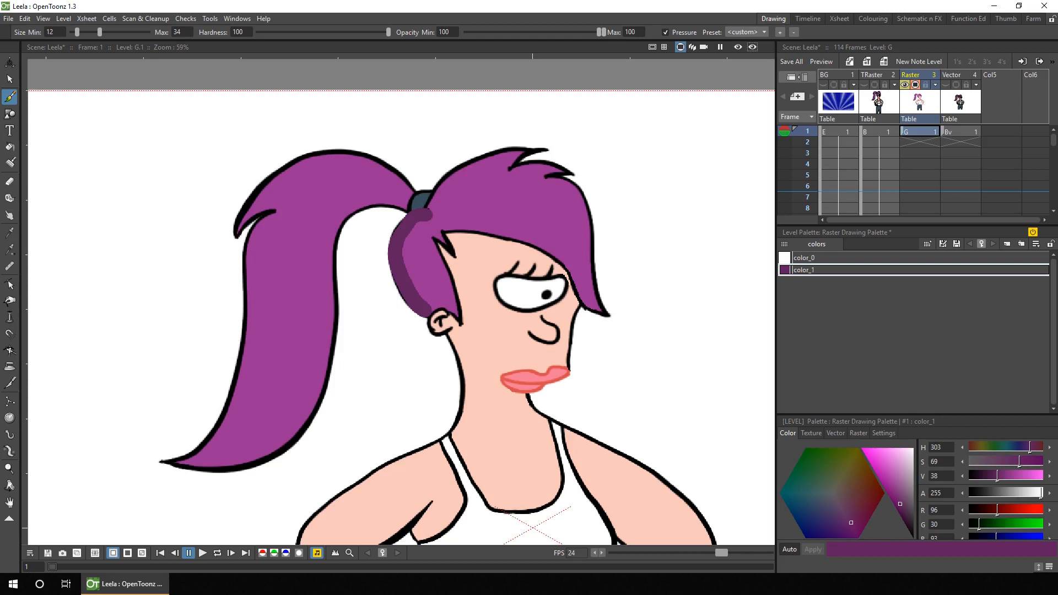
pyautogui.hotkey('ctrl', 'z')
# Enlarge the style editor and assign the raster style named brush to color_1.
pyautogui.moveTo(959, 412); pyautogui.dragTo(910, 348)
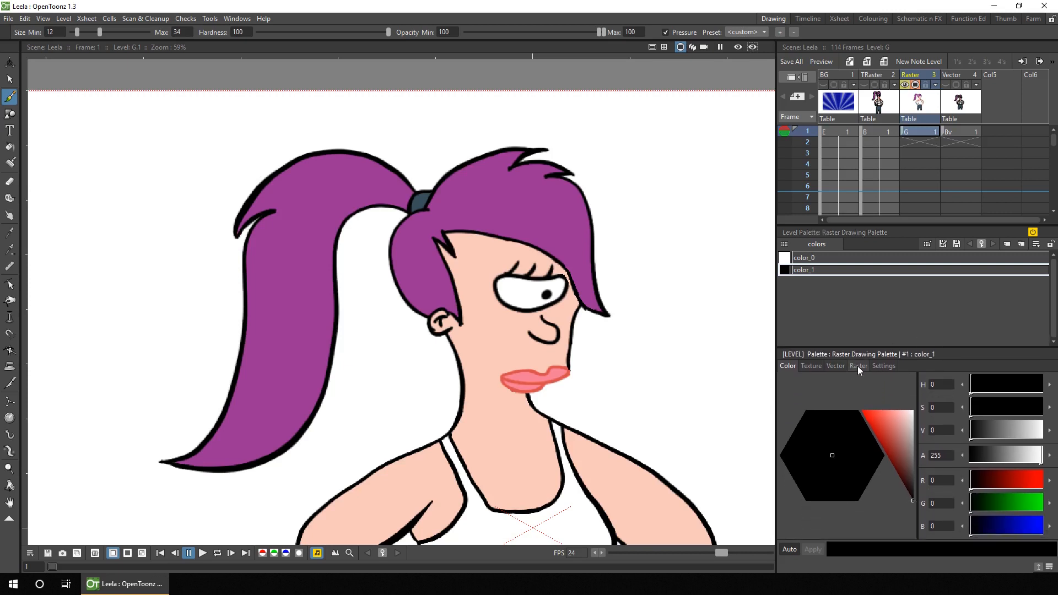
pyautogui.click(857, 365)
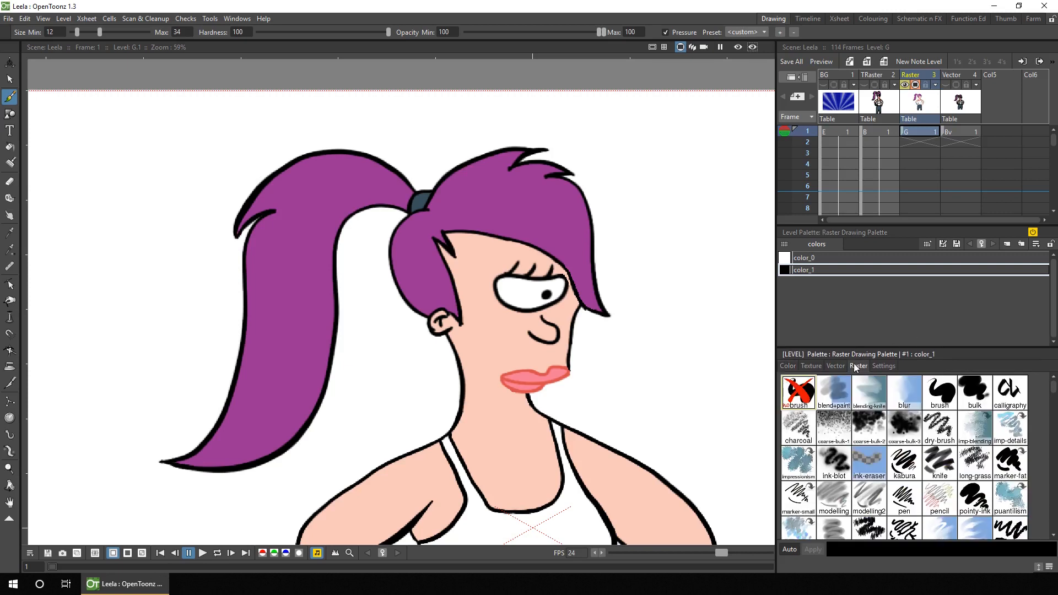
pyautogui.click(940, 392)
# Set color_1's Lock alpha to 1, testing a stroke across the face before and after the change and undoing both strokes.
pyautogui.click(883, 365)
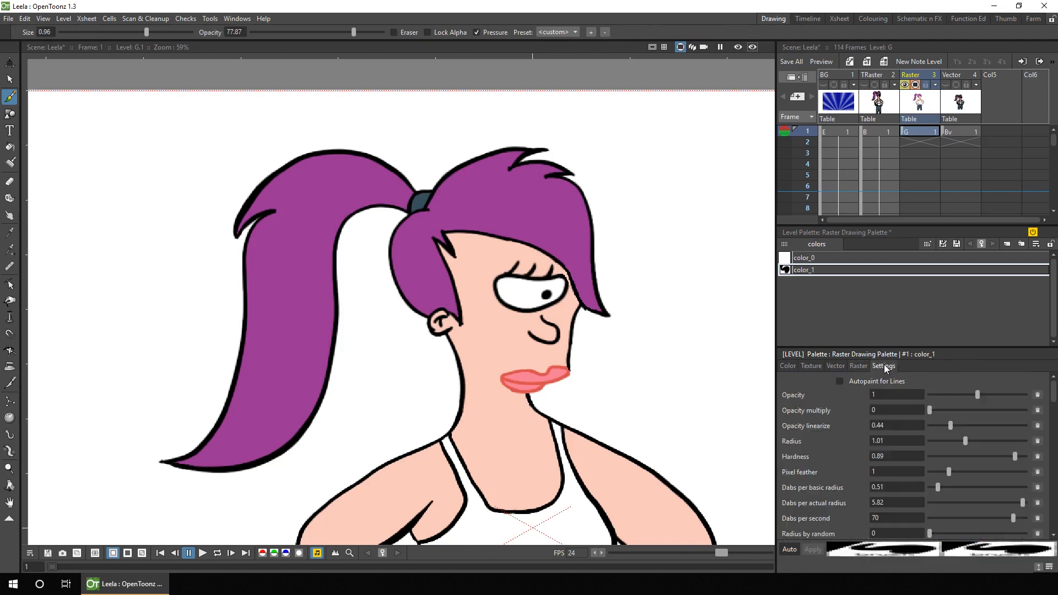
pyautogui.moveTo(1053, 392); pyautogui.dragTo(1051, 535)
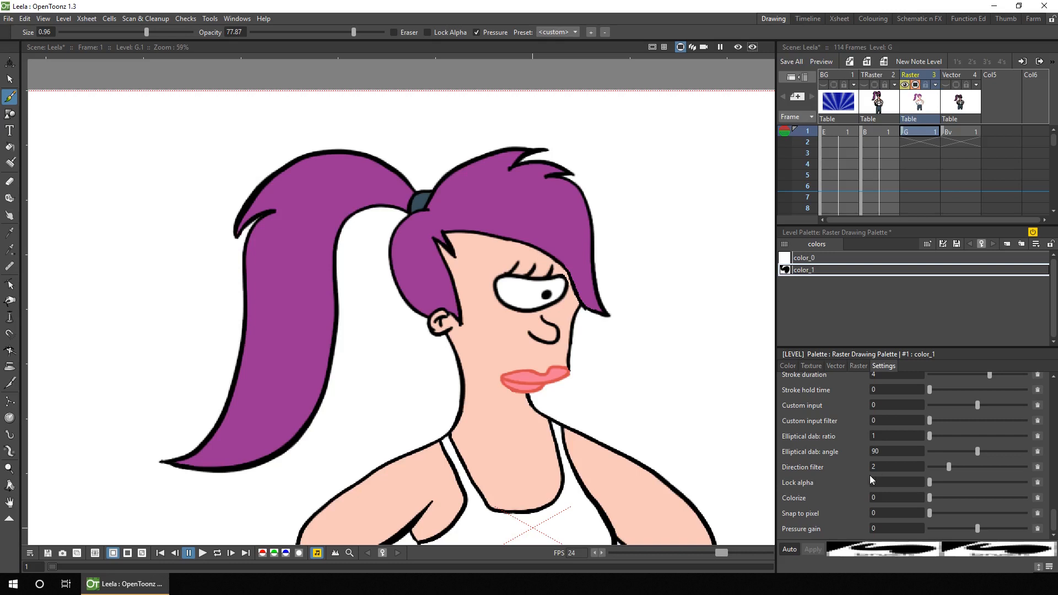
pyautogui.moveTo(621, 203)
pyautogui.mouseDown()
pyautogui.moveTo(592, 231)
pyautogui.moveTo(557, 337)
pyautogui.moveTo(588, 368)
pyautogui.mouseUp()
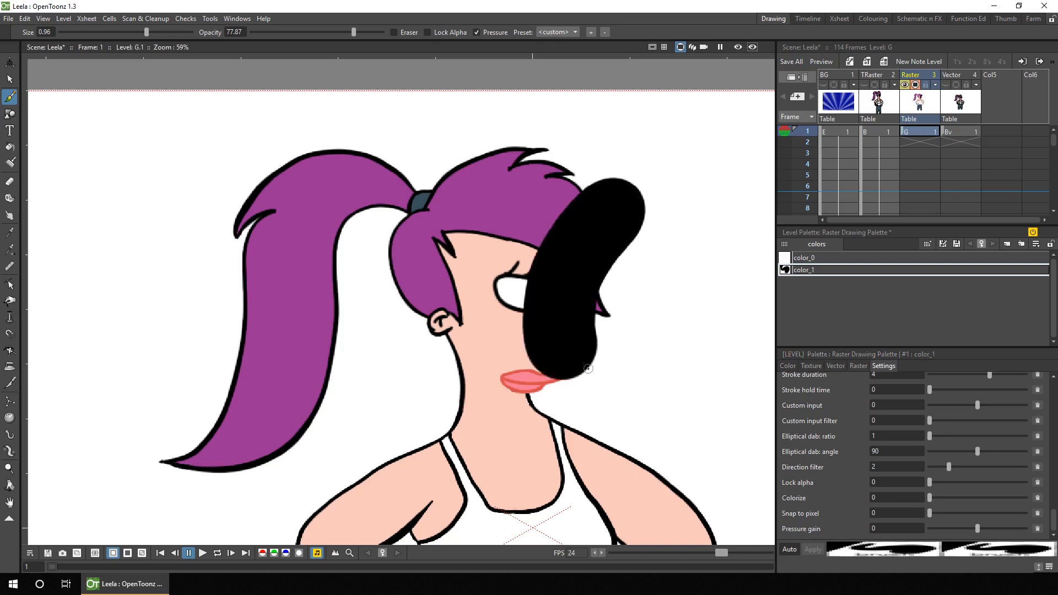
pyautogui.hotkey('ctrl', 'z')
pyautogui.moveTo(929, 482); pyautogui.dragTo(1032, 485)
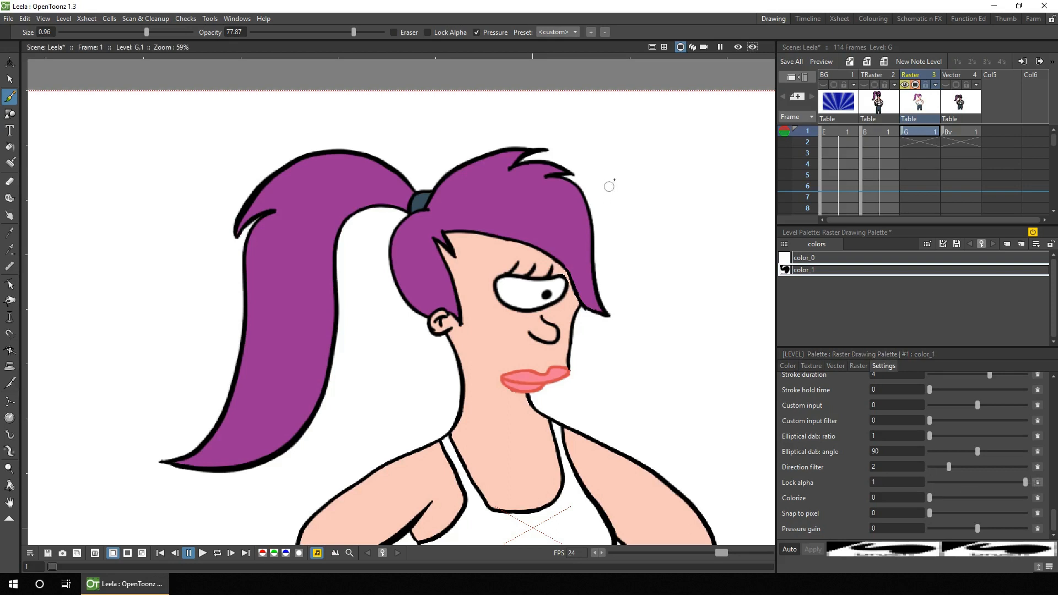
pyautogui.moveTo(606, 189)
pyautogui.mouseDown()
pyautogui.moveTo(572, 263)
pyautogui.moveTo(558, 325)
pyautogui.moveTo(574, 378)
pyautogui.mouseUp()
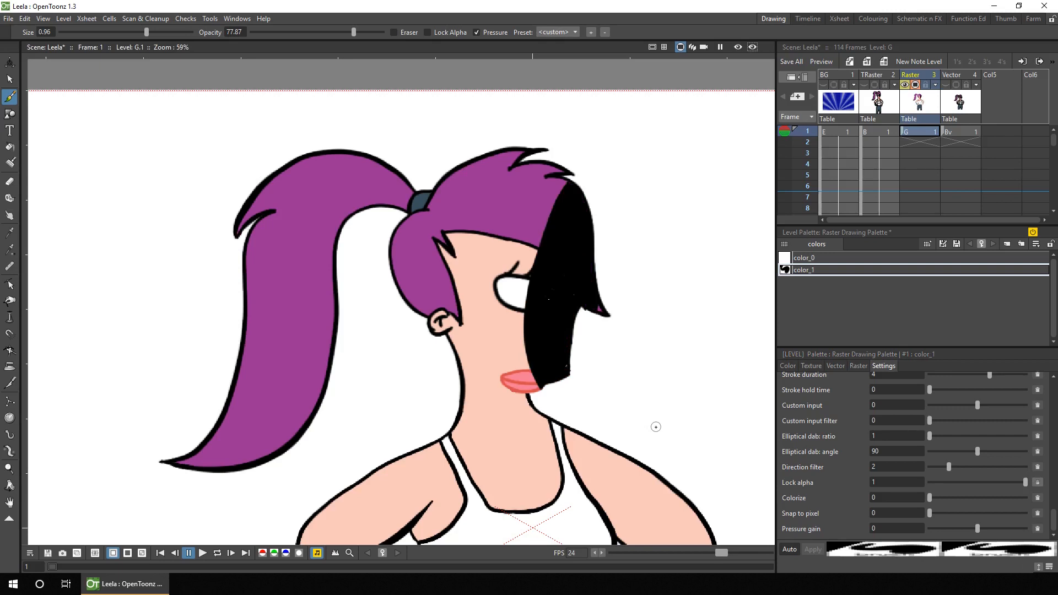
pyautogui.hotkey('ctrl', 'z')
# Pick the ponytail's purple from the drawing for color_1 and darken it.
pyautogui.click(787, 366)
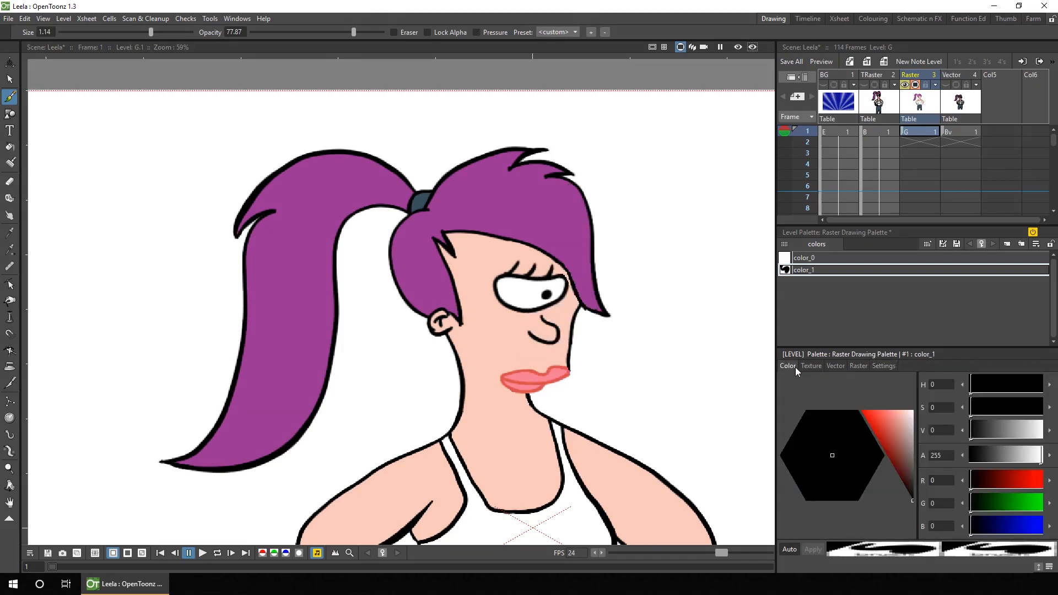
pyautogui.click(9, 250)
pyautogui.click(298, 285)
pyautogui.moveTo(1006, 427); pyautogui.dragTo(996, 435)
# Paint alpha-locked shadow along the back of the head and, at brush size 2, along the ponytail's inner edge.
pyautogui.press('b')
pyautogui.moveTo(429, 213)
pyautogui.mouseDown()
pyautogui.moveTo(395, 243)
pyautogui.moveTo(403, 290)
pyautogui.moveTo(431, 317)
pyautogui.mouseUp()
pyautogui.moveTo(157, 32); pyautogui.dragTo(170, 32)
pyautogui.moveTo(407, 209)
pyautogui.mouseDown()
pyautogui.moveTo(330, 243)
pyautogui.moveTo(322, 355)
pyautogui.moveTo(220, 468)
pyautogui.moveTo(161, 474)
pyautogui.moveTo(194, 468)
pyautogui.moveTo(332, 325)
pyautogui.mouseUp()
# Lower color_1's Lock alpha to 0.47 and paint two test strokes across the ponytail beside the hair band.
pyautogui.click(883, 367)
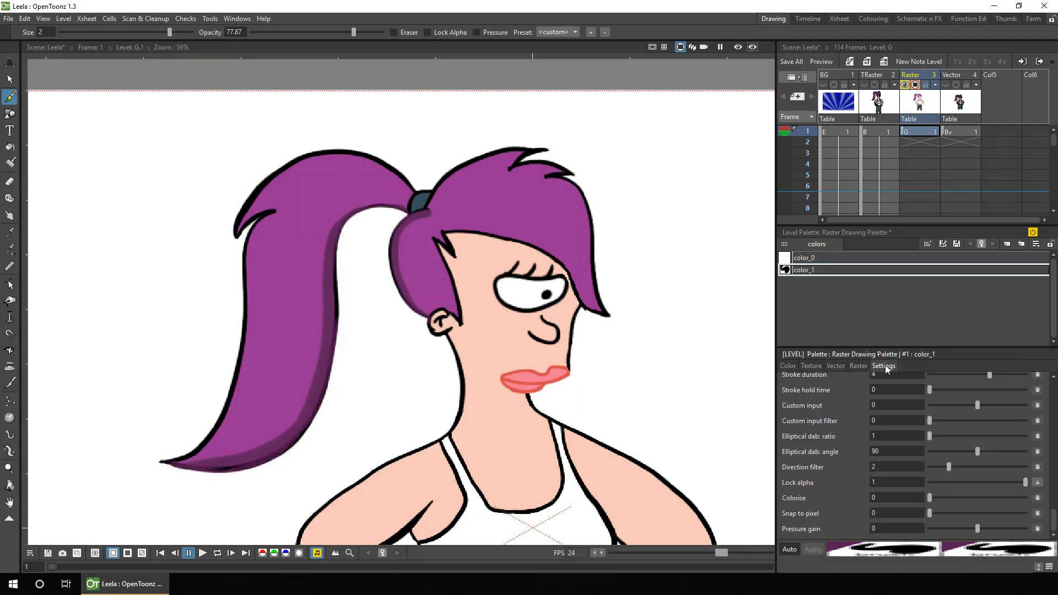
pyautogui.moveTo(1026, 482); pyautogui.dragTo(1012, 487)
pyautogui.moveTo(388, 110)
pyautogui.mouseDown()
pyautogui.moveTo(367, 268)
pyautogui.moveTo(396, 108)
pyautogui.moveTo(371, 239)
pyautogui.mouseUp()
pyautogui.moveTo(398, 140)
pyautogui.mouseDown()
pyautogui.moveTo(405, 127)
pyautogui.moveTo(373, 289)
pyautogui.mouseUp()
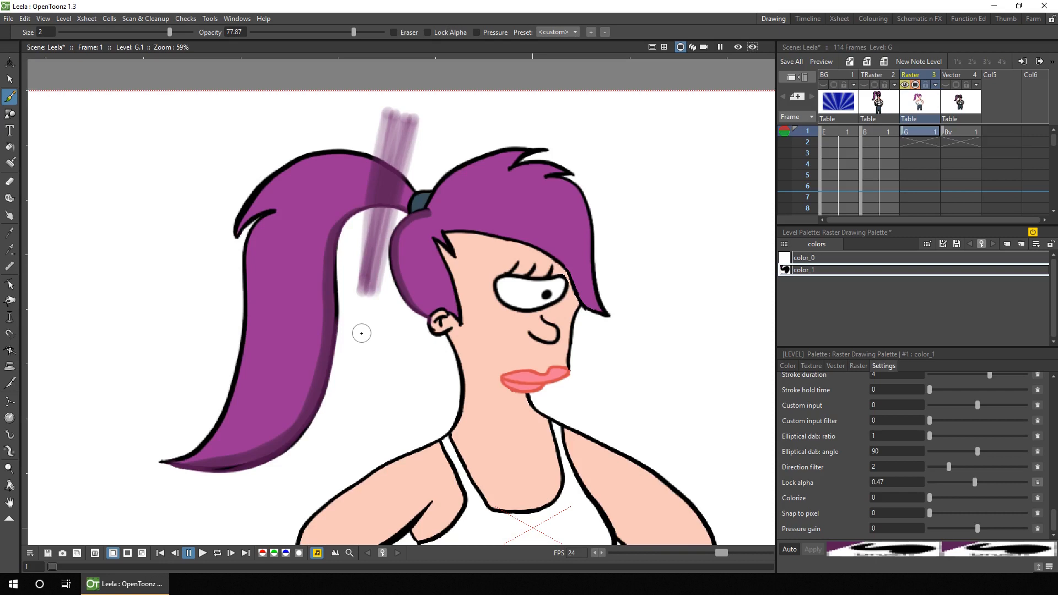
# Test a higher Lock alpha for color_1 with a stroke above the ponytail, undo the test strokes, and run the setting from minimum to maximum.
pyautogui.moveTo(973, 480); pyautogui.dragTo(1006, 481)
pyautogui.moveTo(311, 118)
pyautogui.mouseDown()
pyautogui.moveTo(361, 287)
pyautogui.moveTo(276, 94)
pyautogui.moveTo(379, 325)
pyautogui.moveTo(252, 110)
pyautogui.moveTo(207, 104)
pyautogui.moveTo(231, 115)
pyautogui.moveTo(366, 342)
pyautogui.moveTo(181, 108)
pyautogui.mouseUp()
pyautogui.hotkey('ctrl', 'z')
pyautogui.hotkey('ctrl', 'z')
pyautogui.hotkey('ctrl', 'z')
pyautogui.hotkey('ctrl', 'z')
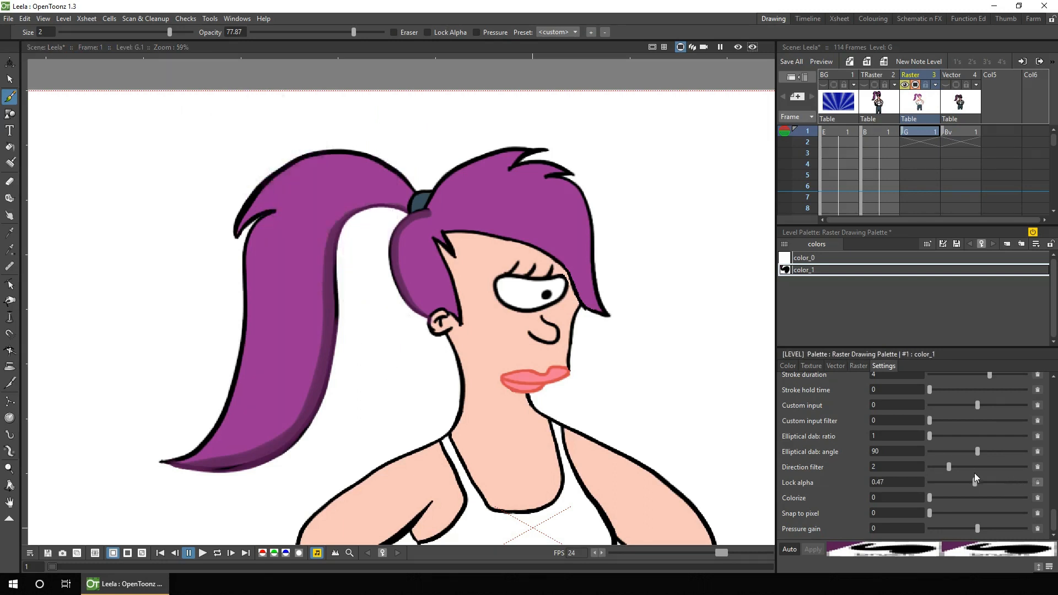
pyautogui.moveTo(929, 485); pyautogui.dragTo(920, 486)
pyautogui.moveTo(930, 484); pyautogui.dragTo(1026, 483)
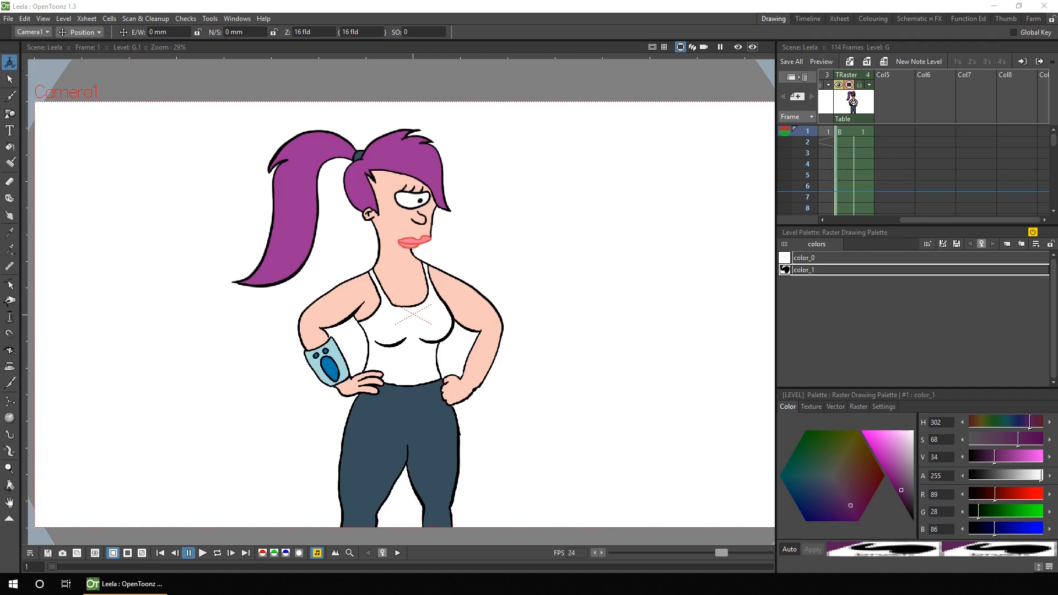
# Create a new Toonz Raster level at frame 1 of Col5 and rename the column Shadows.
pyautogui.click(889, 132)
pyautogui.click(867, 61)
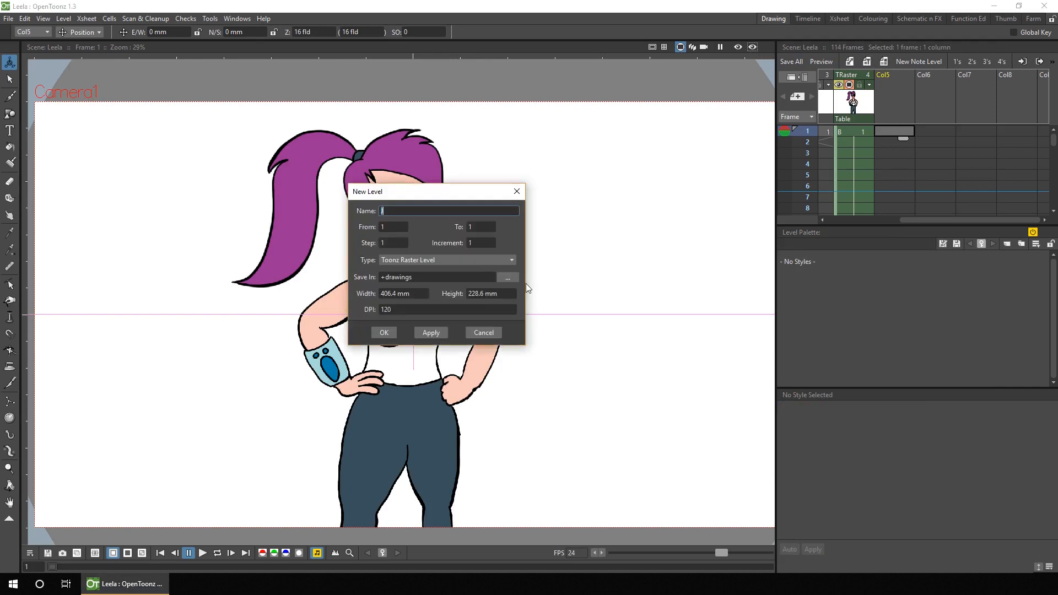
pyautogui.click(384, 333)
pyautogui.doubleClick(888, 75)
pyautogui.write('Shadows')
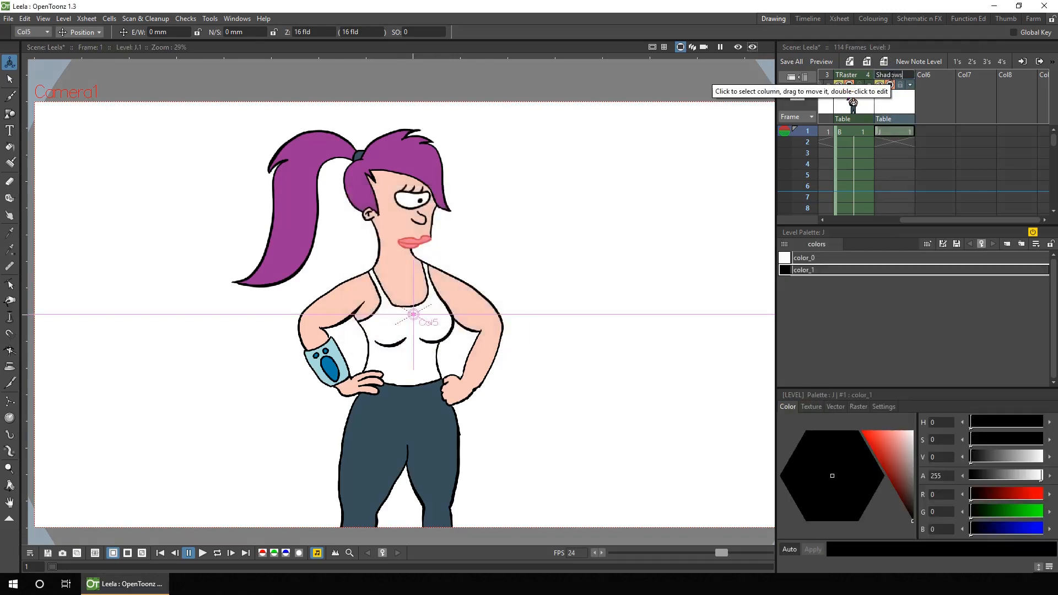
pyautogui.press('Return')
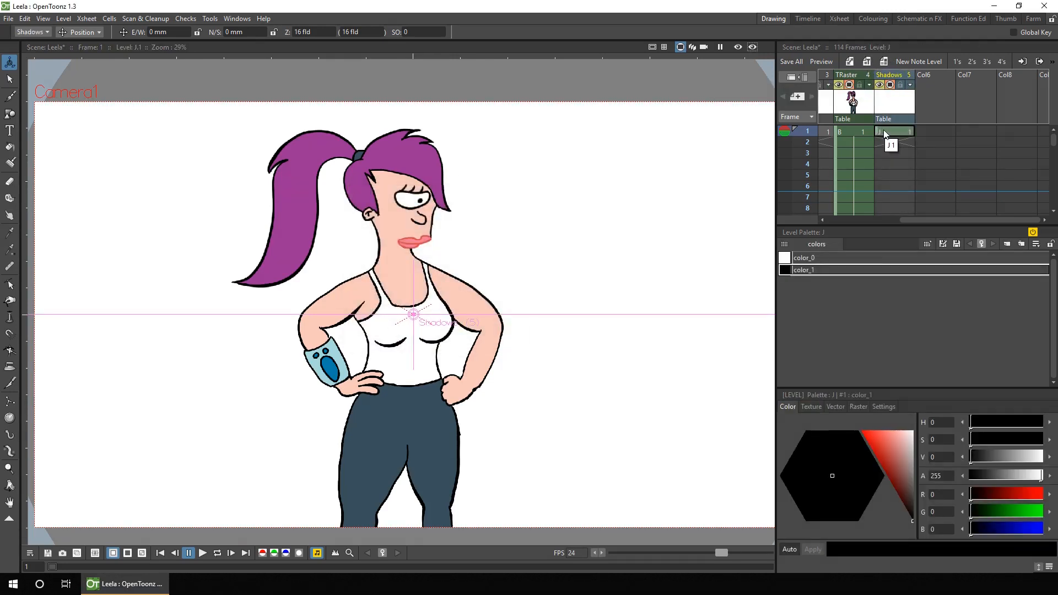
# Paint thick black shadow strokes on the Shadows level along the ponytail's inner edge, back of the head, neck, arm and side of the torso.
pyautogui.click(885, 135)
pyautogui.click(10, 468)
pyautogui.moveTo(327, 140); pyautogui.dragTo(326, 107)
pyautogui.click(10, 163)
pyautogui.moveTo(368, 177); pyautogui.dragTo(147, 406)
pyautogui.moveTo(304, 212); pyautogui.dragTo(176, 428)
pyautogui.moveTo(88, 32); pyautogui.dragTo(77, 32)
pyautogui.moveTo(392, 179)
pyautogui.mouseDown()
pyautogui.moveTo(364, 191)
pyautogui.moveTo(405, 273)
pyautogui.moveTo(416, 368)
pyautogui.moveTo(282, 503)
pyautogui.moveTo(291, 526)
pyautogui.mouseUp()
pyautogui.moveTo(396, 440); pyautogui.dragTo(378, 483)
pyautogui.moveTo(464, 458); pyautogui.dragTo(473, 336)
pyautogui.moveTo(400, 355); pyautogui.dragTo(406, 440)
pyautogui.click(9, 181)
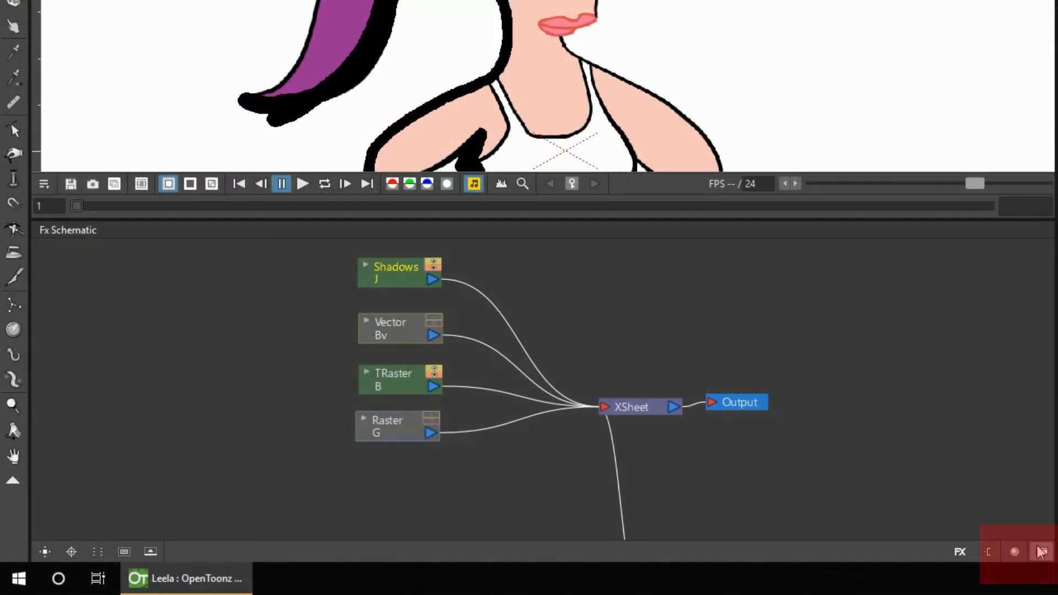
# Toggle to the stage schematic and back, and arrange the FX nodes with TRaster above Shadows and Vector below Raster.
pyautogui.click(1042, 553)
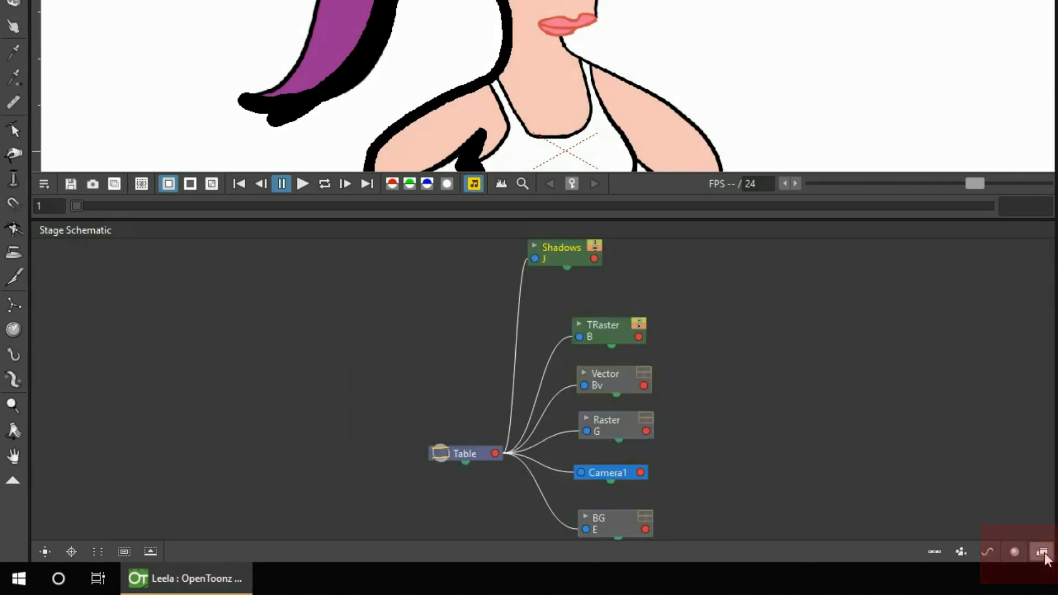
pyautogui.click(1043, 553)
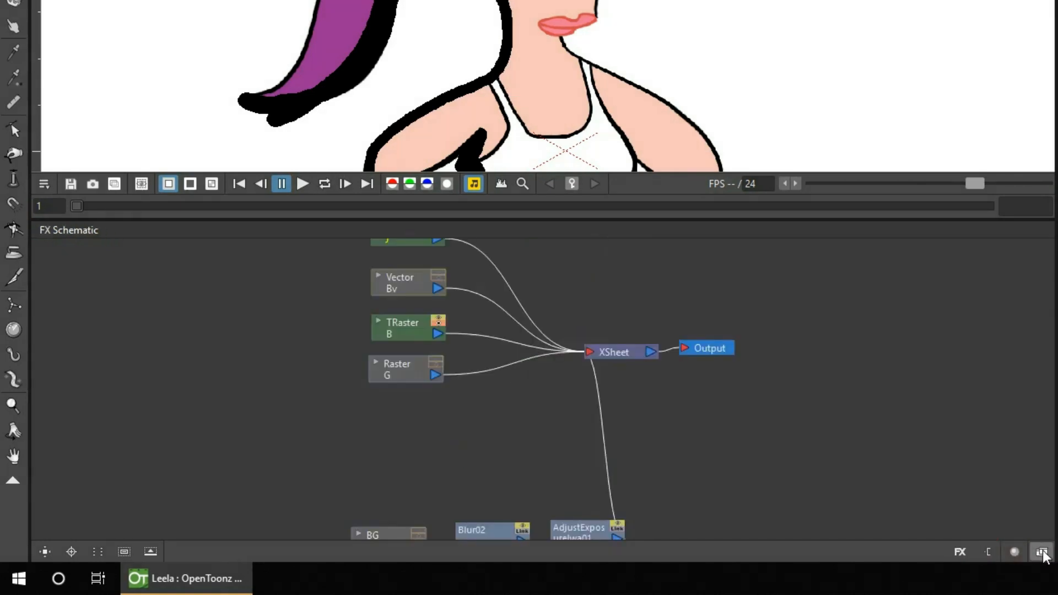
pyautogui.moveTo(633, 305); pyautogui.dragTo(639, 365)
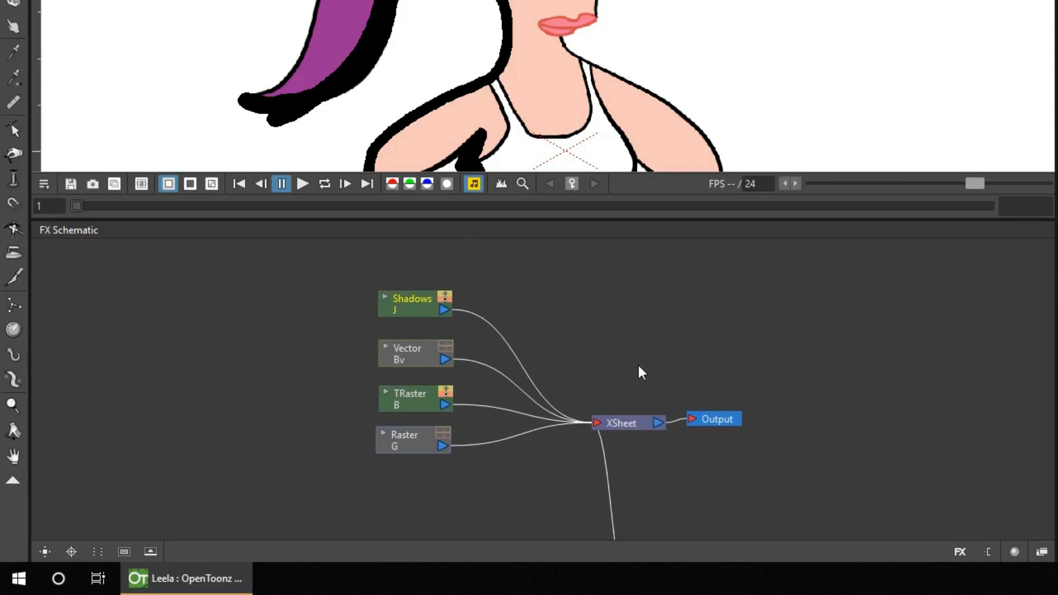
pyautogui.moveTo(409, 352); pyautogui.dragTo(408, 489)
pyautogui.moveTo(411, 399); pyautogui.dragTo(407, 348)
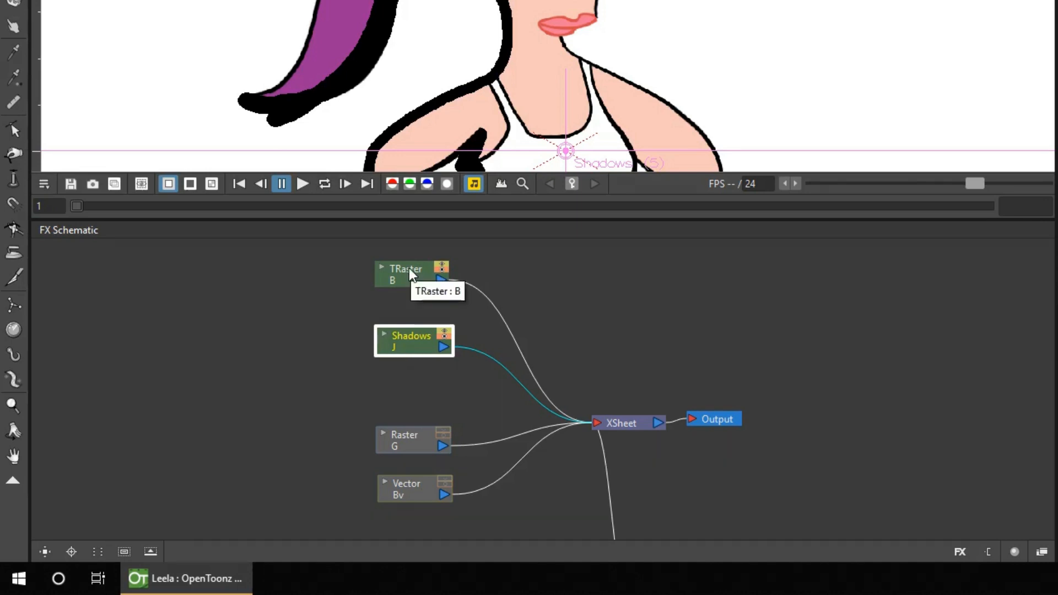
# Add a Matte In FX node to the FX schematic, beside the TRaster and Shadows nodes.
pyautogui.rightClick(535, 276)
pyautogui.moveTo(597, 284)
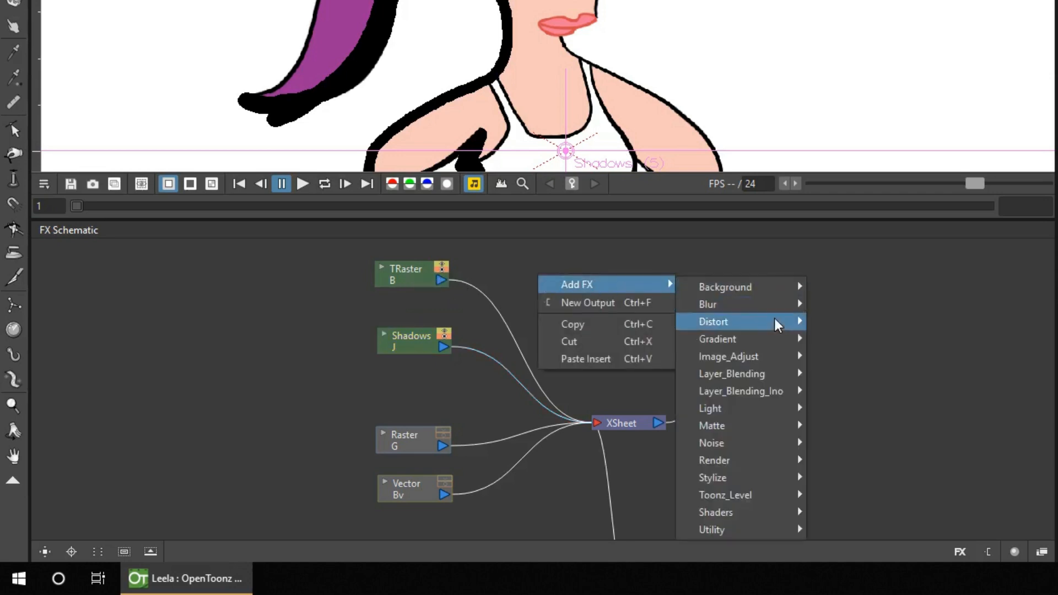
pyautogui.moveTo(754, 424)
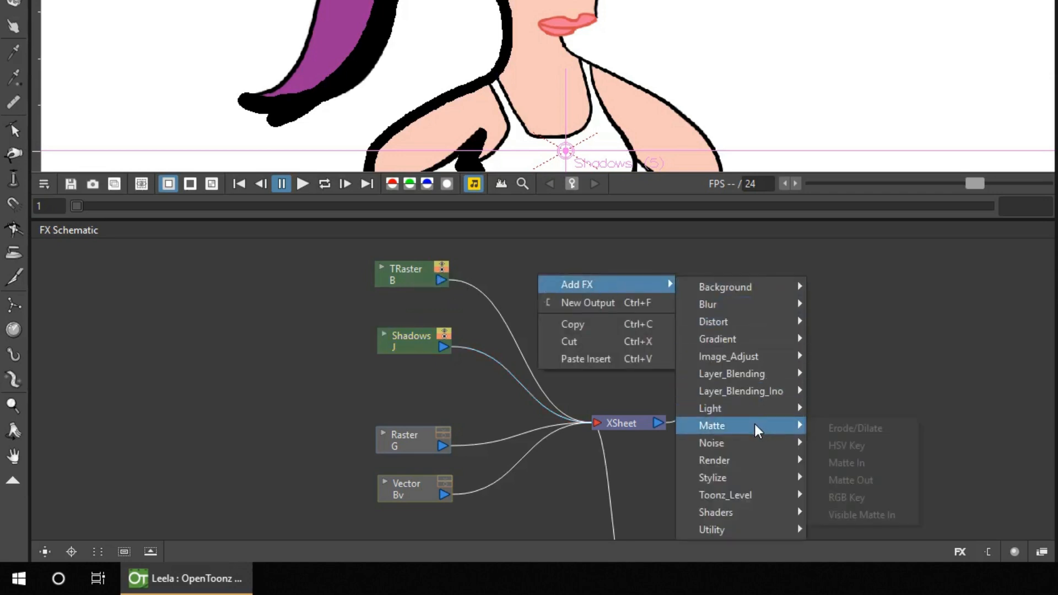
pyautogui.click(856, 461)
pyautogui.moveTo(562, 288); pyautogui.dragTo(568, 291)
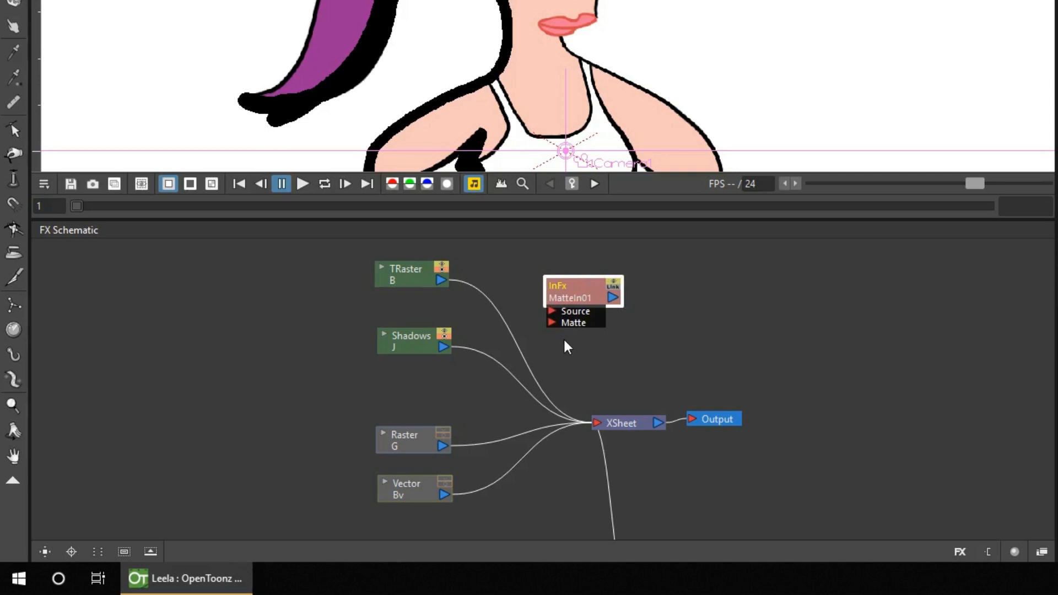
# Link Shadows to the Matte In node's Source input and TRaster to its Matte input, moving the node closer to them.
pyautogui.click(444, 349)
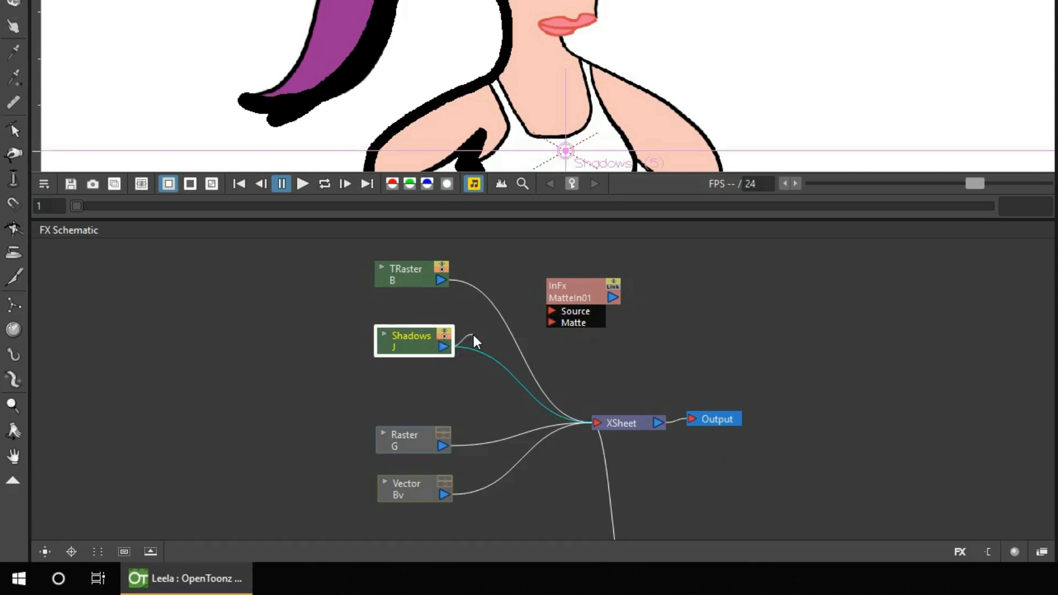
pyautogui.moveTo(474, 336); pyautogui.dragTo(551, 312)
pyautogui.moveTo(554, 310); pyautogui.dragTo(555, 309)
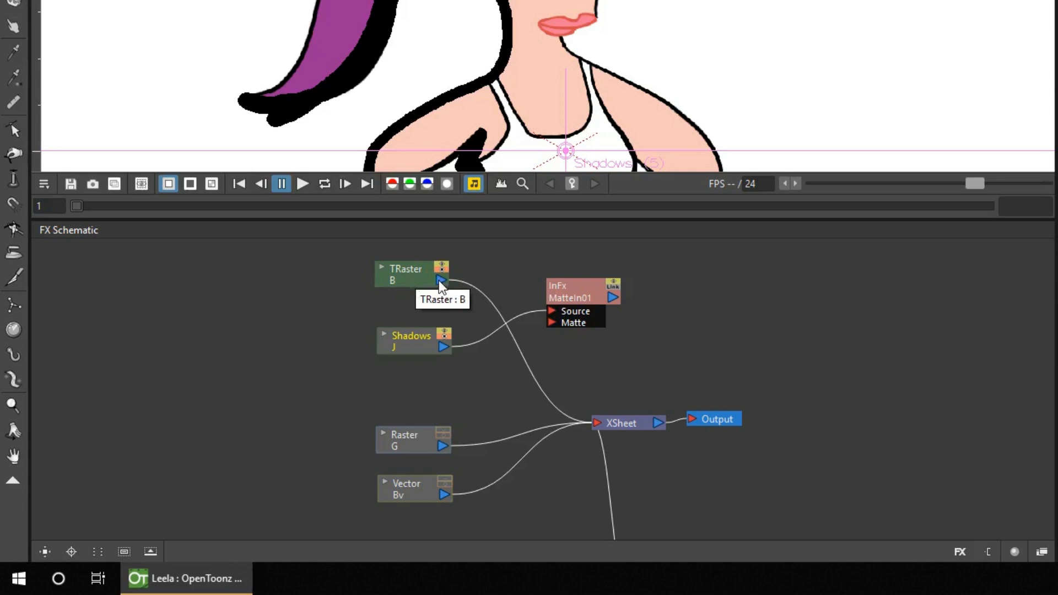
pyautogui.moveTo(461, 279); pyautogui.dragTo(554, 323)
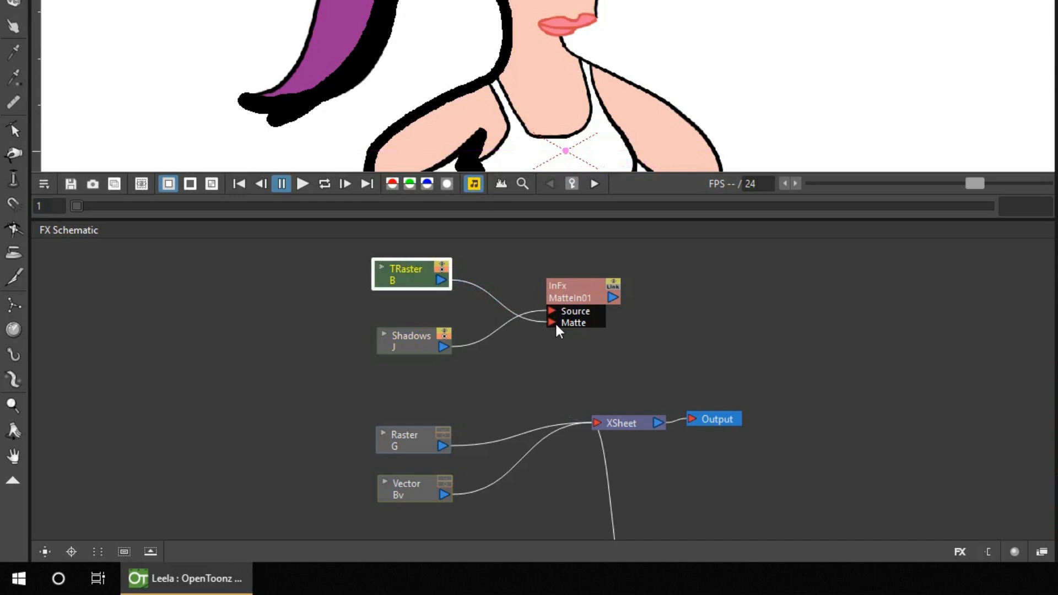
pyautogui.moveTo(589, 298); pyautogui.dragTo(550, 298)
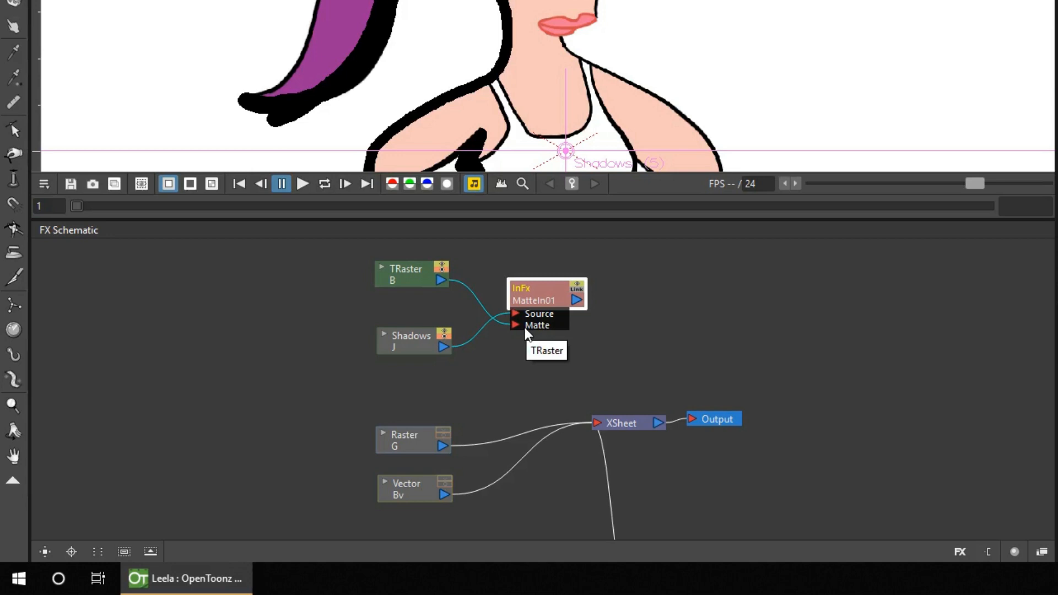
# Link the Matte In output to XSheet, place Shadows above TRaster with XSheet and Output farther away, and link TRaster to XSheet too.
pyautogui.moveTo(577, 300); pyautogui.dragTo(597, 422)
pyautogui.moveTo(631, 385); pyautogui.dragTo(709, 439)
pyautogui.moveTo(640, 423); pyautogui.dragTo(722, 389)
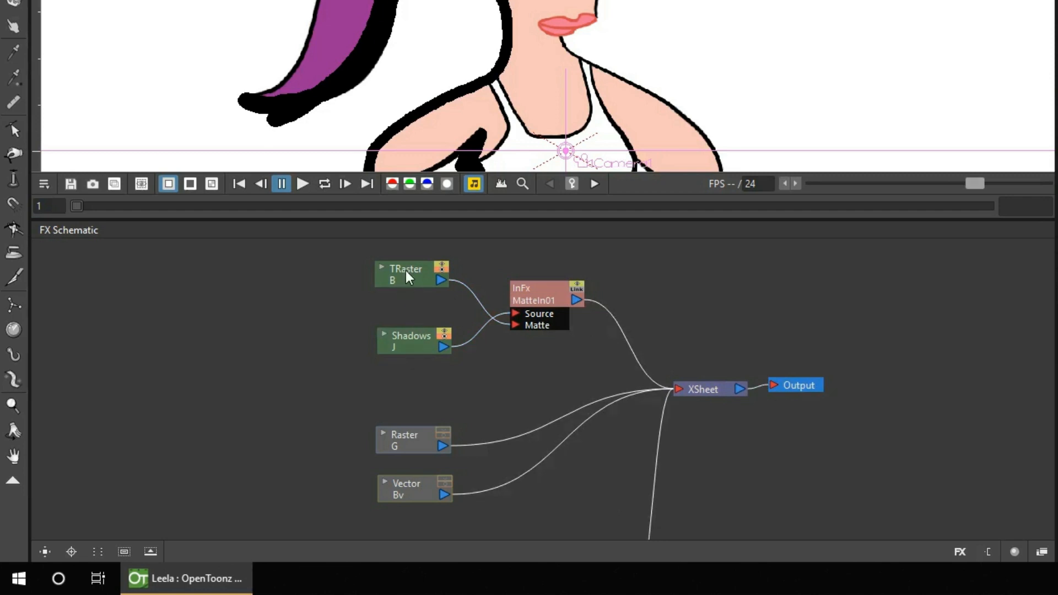
pyautogui.moveTo(404, 270); pyautogui.dragTo(315, 318)
pyautogui.moveTo(414, 349); pyautogui.dragTo(424, 289)
pyautogui.moveTo(331, 323); pyautogui.dragTo(434, 342)
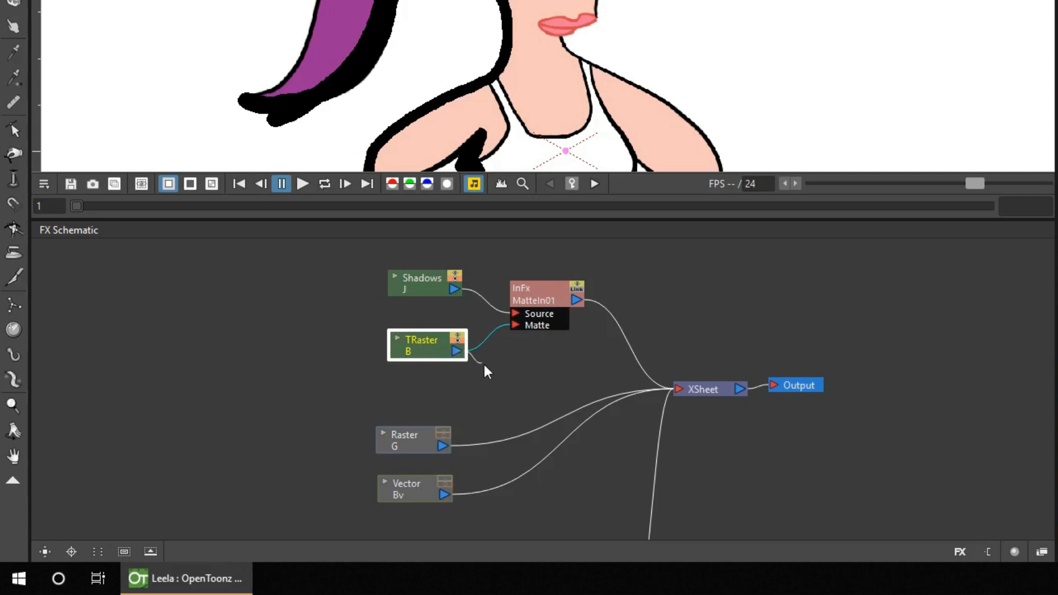
pyautogui.moveTo(499, 375); pyautogui.dragTo(675, 388)
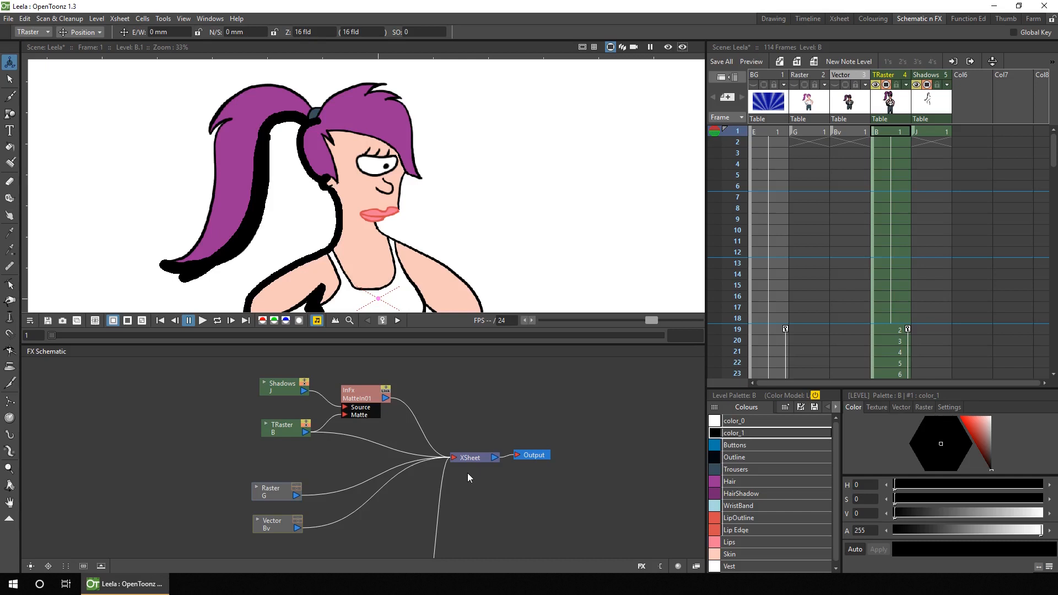
# Turn on the viewer preview and set the alpha of the Shadows level's color_1 to 75.
pyautogui.click(668, 48)
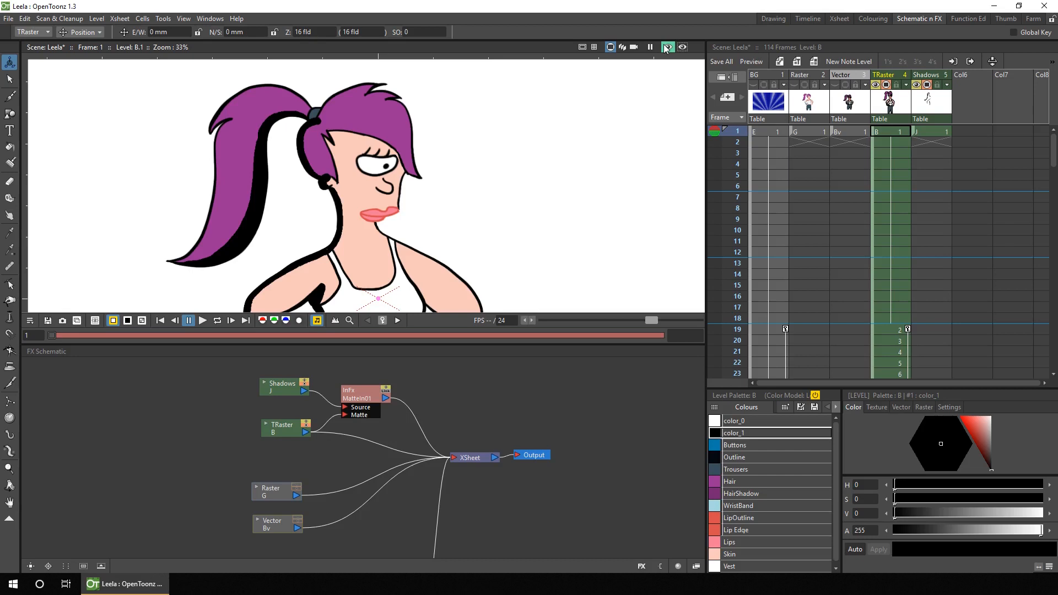
pyautogui.click(931, 131)
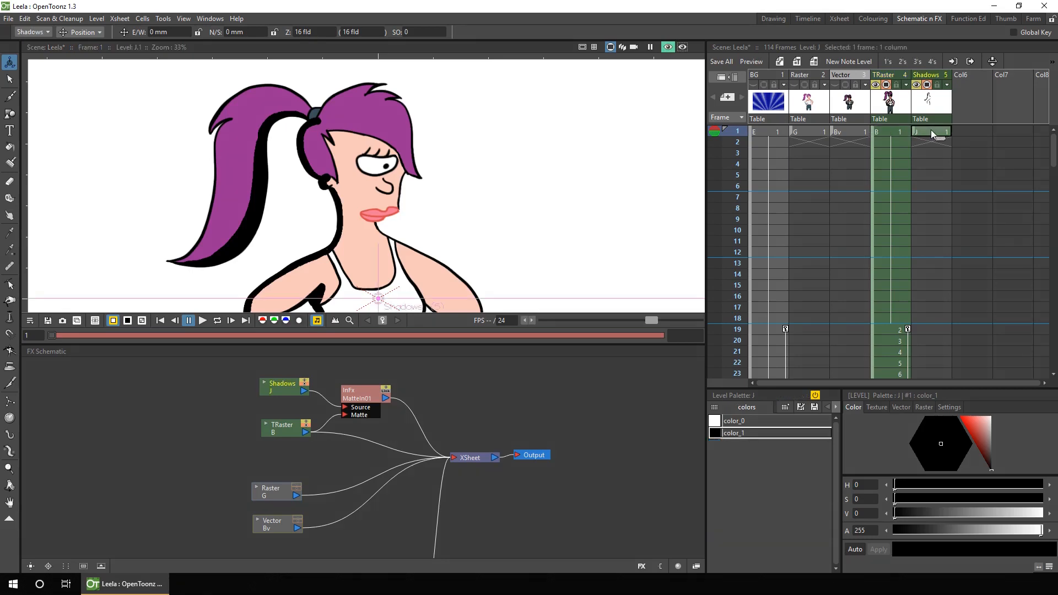
pyautogui.click(732, 433)
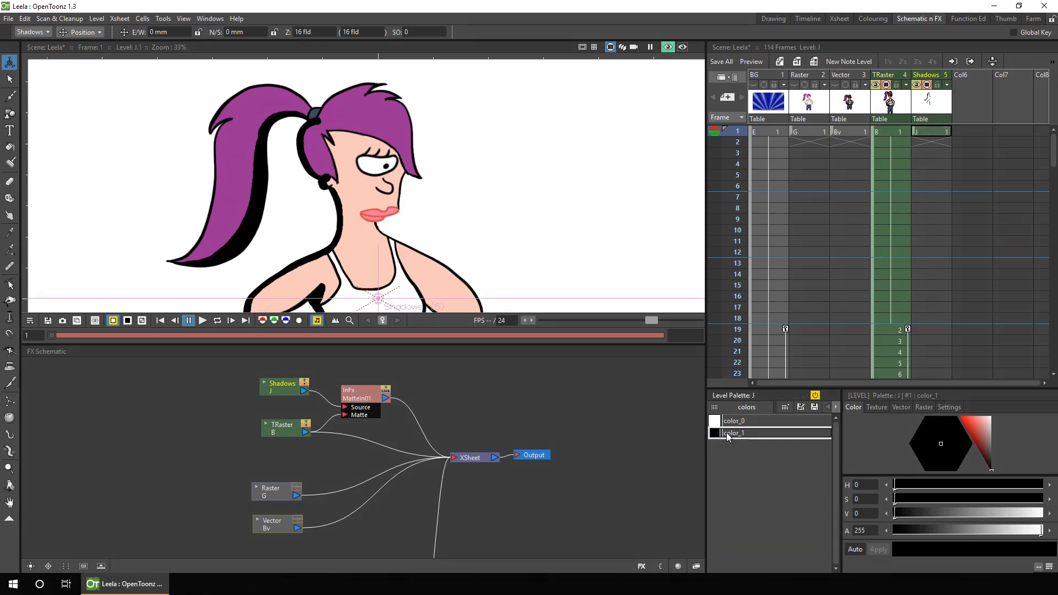
pyautogui.moveTo(1013, 529); pyautogui.dragTo(958, 531)
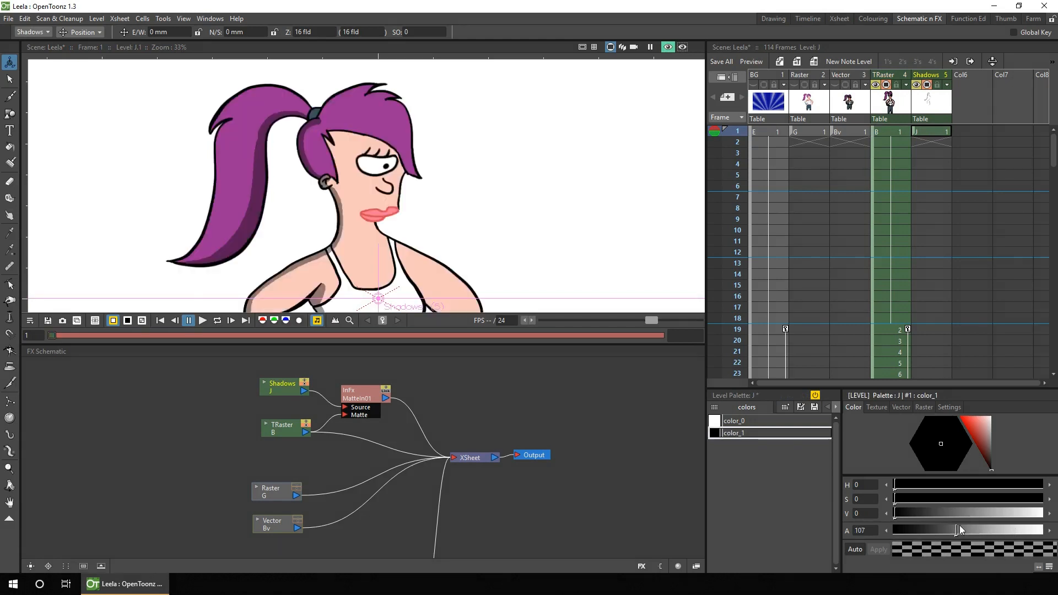
pyautogui.moveTo(940, 528); pyautogui.dragTo(934, 528)
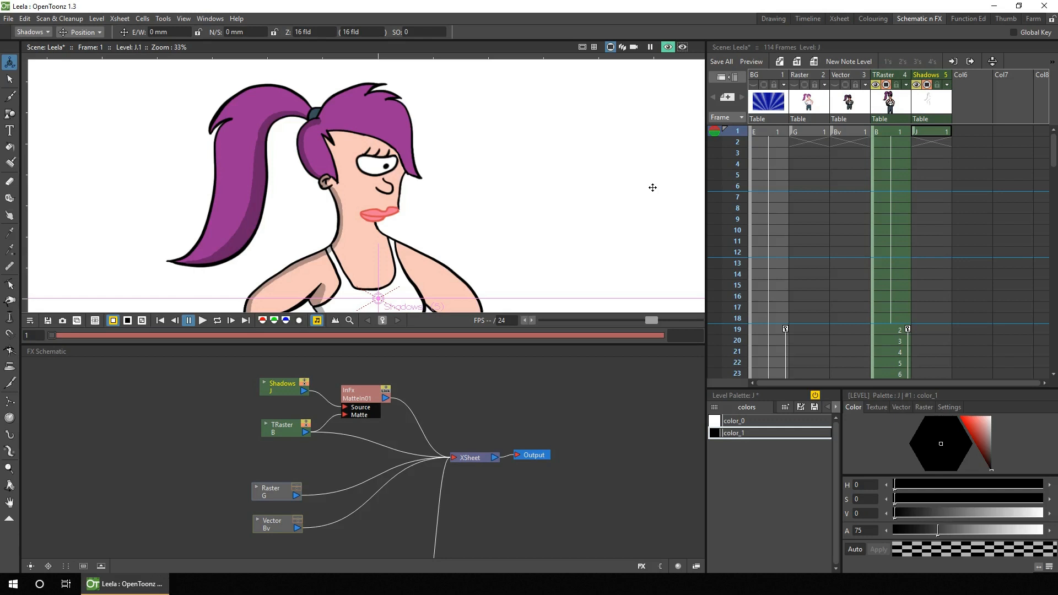
# Compare the shadows with the preview off and on, examining the overspill outside the character's outlines and the whole figure.
pyautogui.click(667, 47)
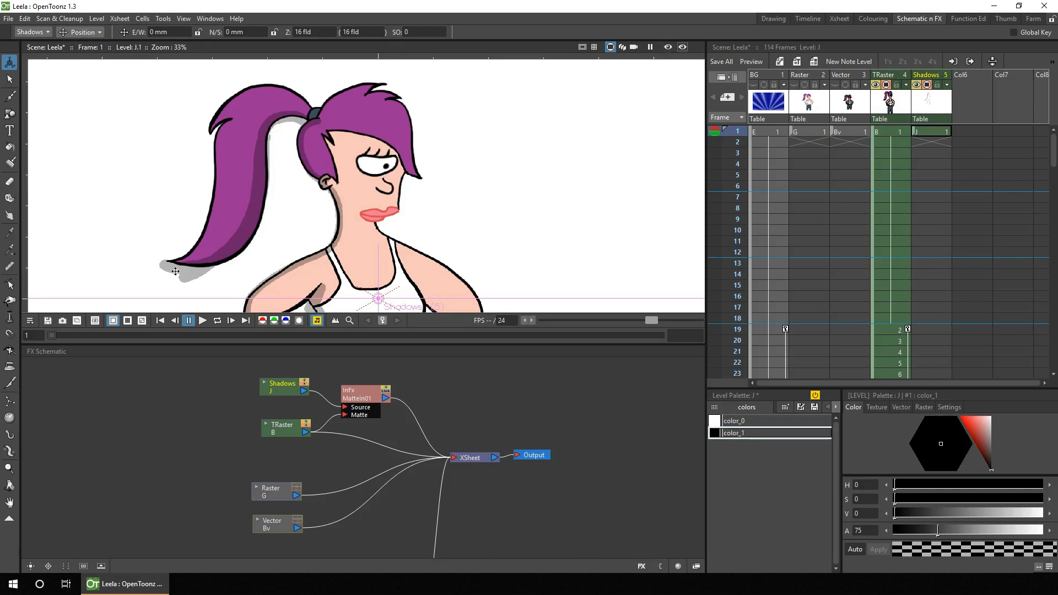
pyautogui.click(669, 47)
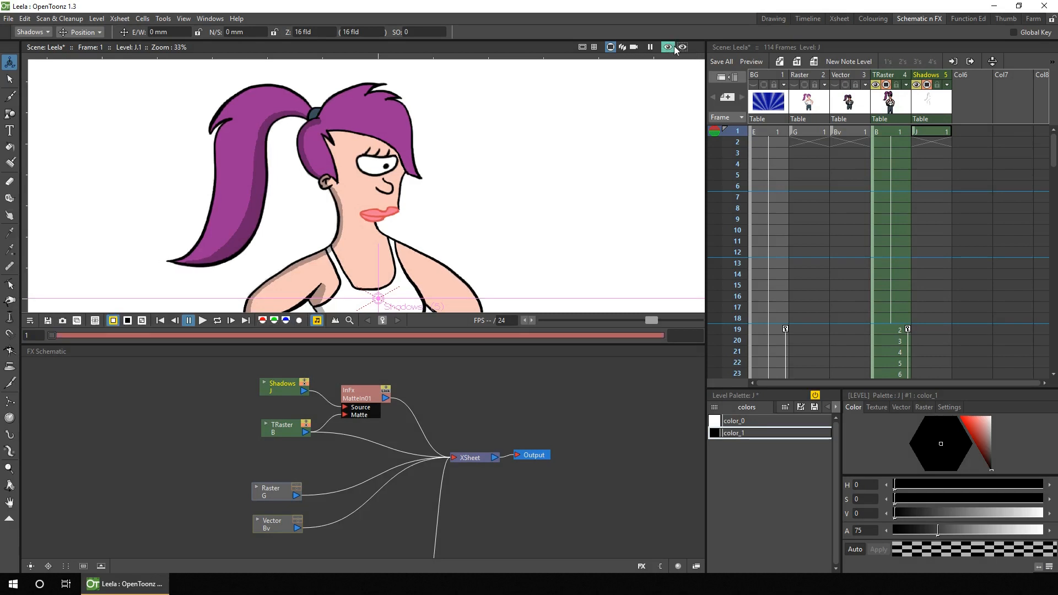
pyautogui.click(670, 46)
pyautogui.hotkey('shift', 'space')
pyautogui.moveTo(453, 189); pyautogui.dragTo(460, 142)
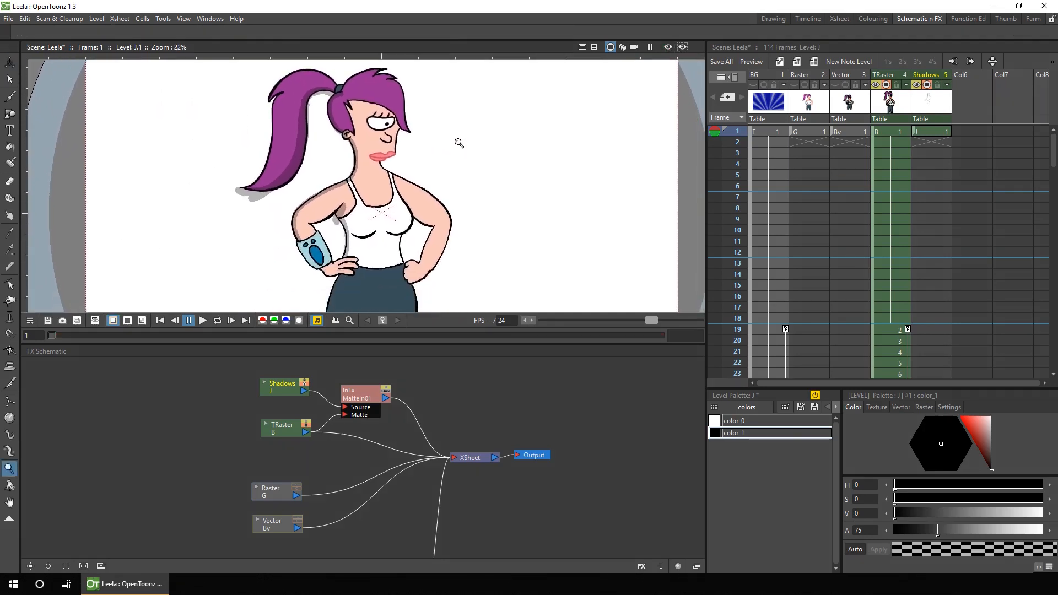
pyautogui.click(668, 48)
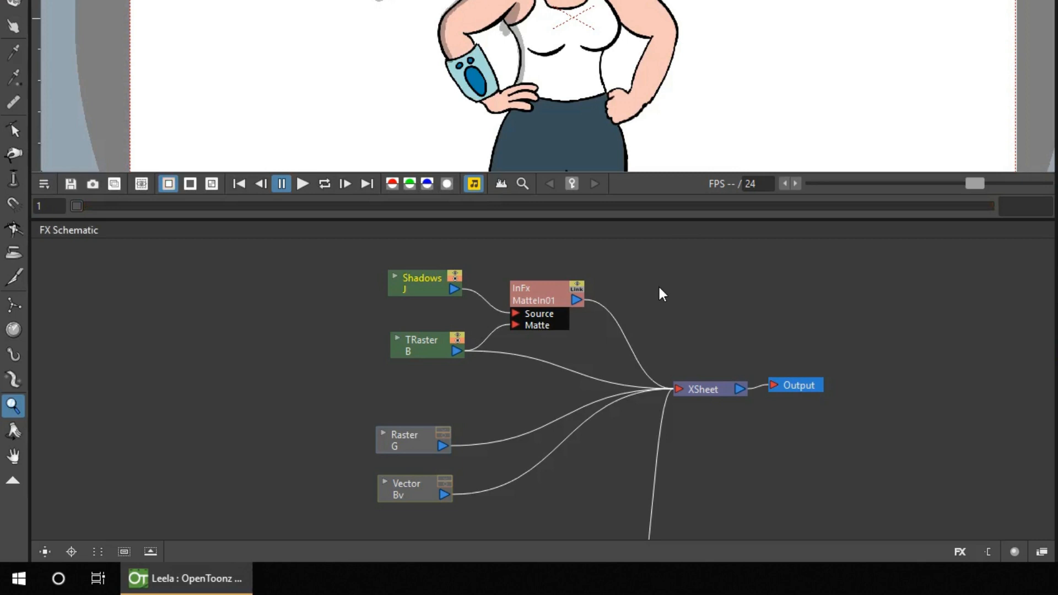
# Add a Multiply Ino FX node above XSheet and delete the Matte In node.
pyautogui.rightClick(662, 289)
pyautogui.moveTo(791, 297)
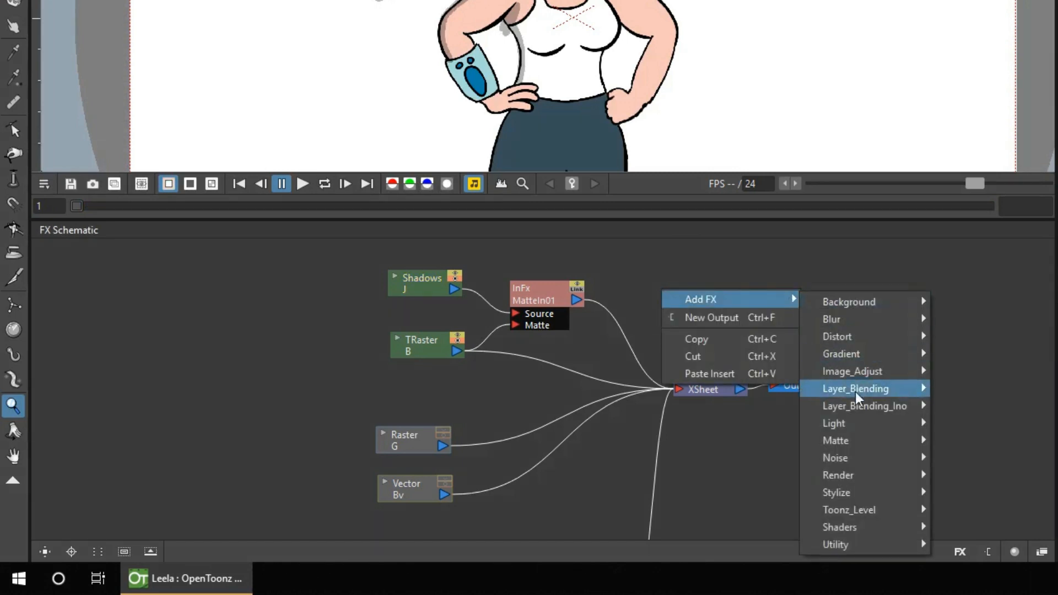
pyautogui.moveTo(862, 405)
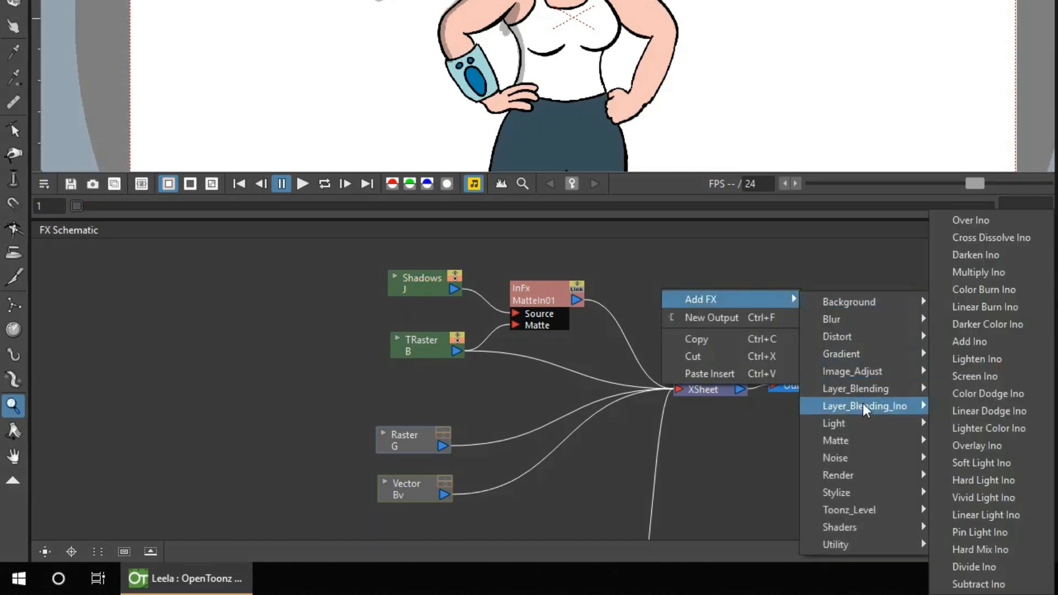
pyautogui.click(1009, 272)
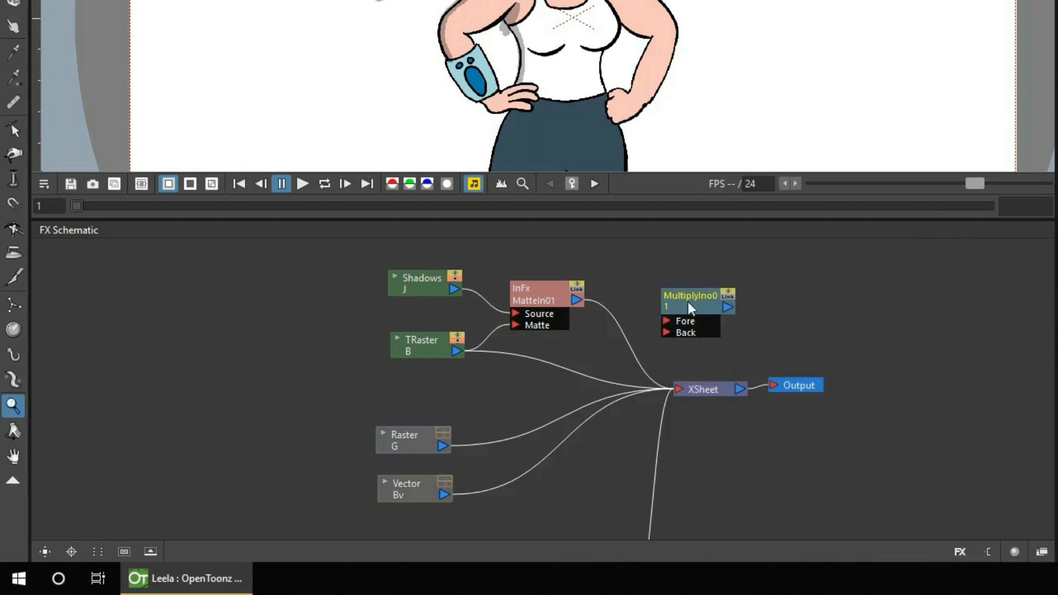
pyautogui.moveTo(687, 290); pyautogui.dragTo(650, 262)
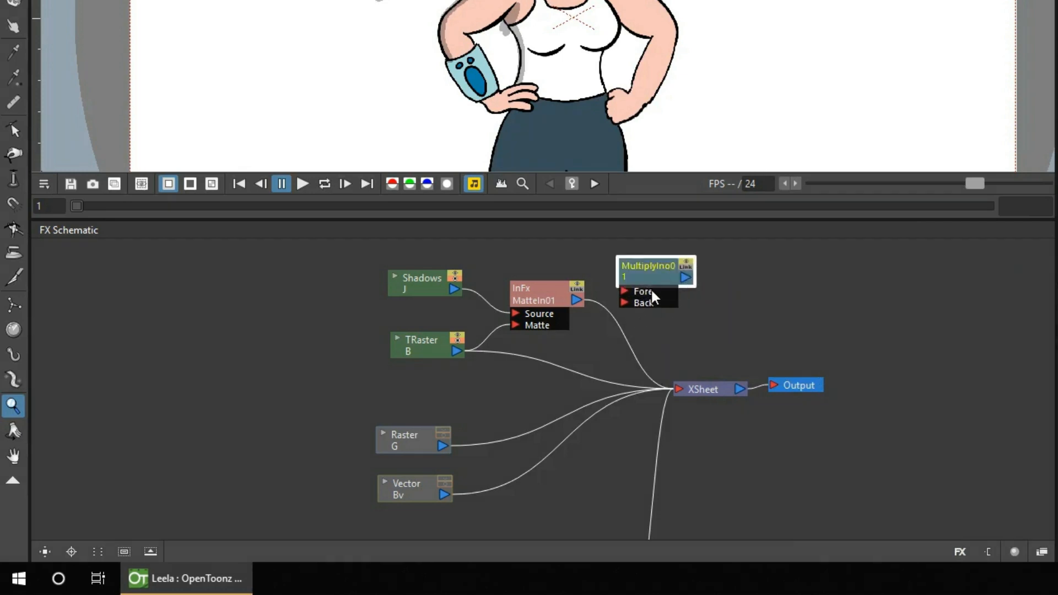
pyautogui.rightClick(538, 295)
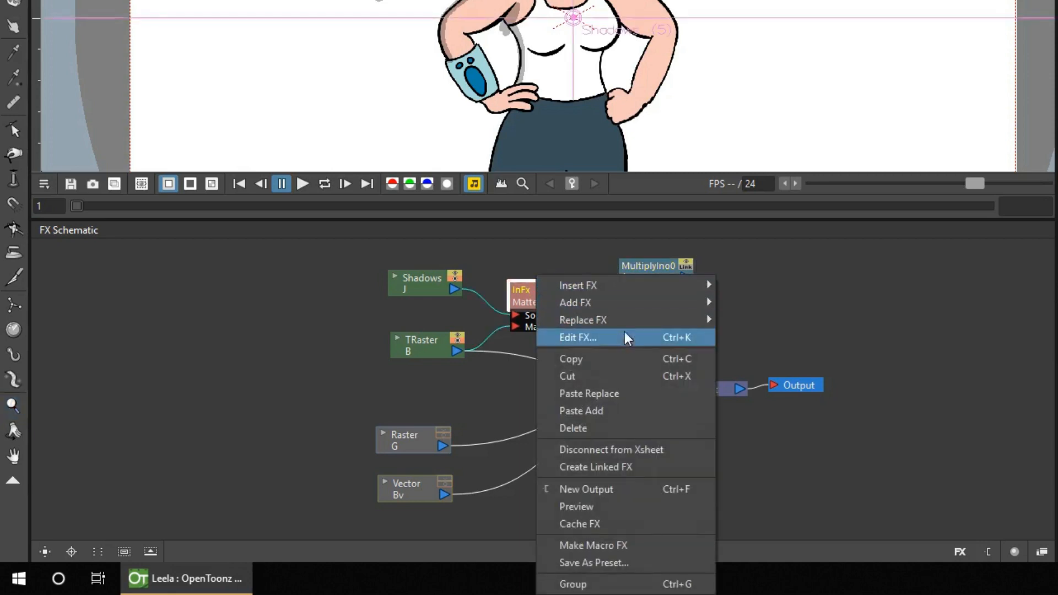
pyautogui.click(588, 426)
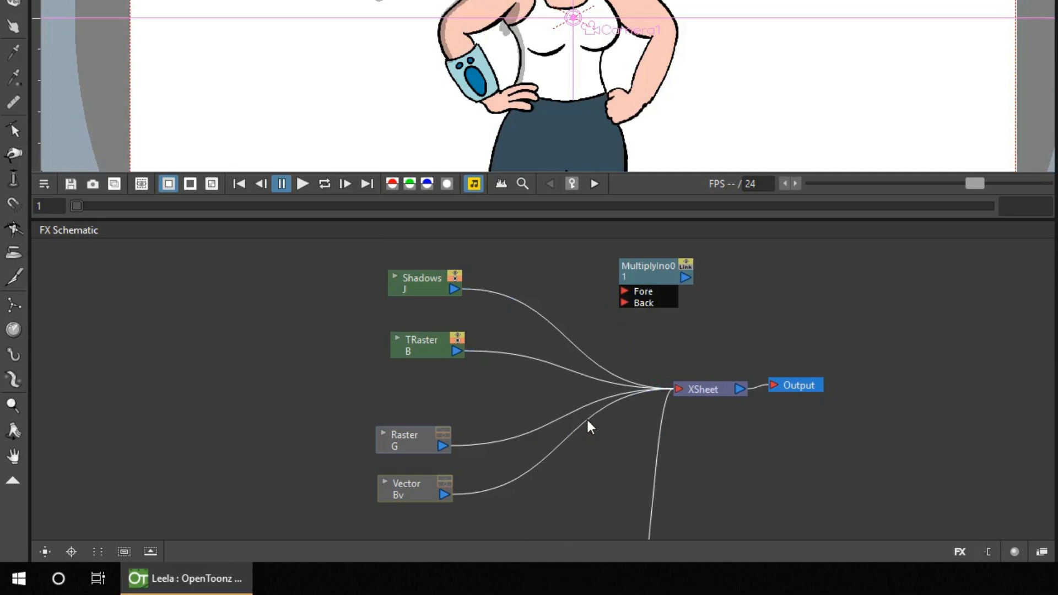
# Link Shadows to Fore and TRaster to Back of Multiply Ino, delete the direct Shadows-XSheet link, and link Multiply Ino's output to XSheet.
pyautogui.moveTo(455, 289); pyautogui.dragTo(623, 292)
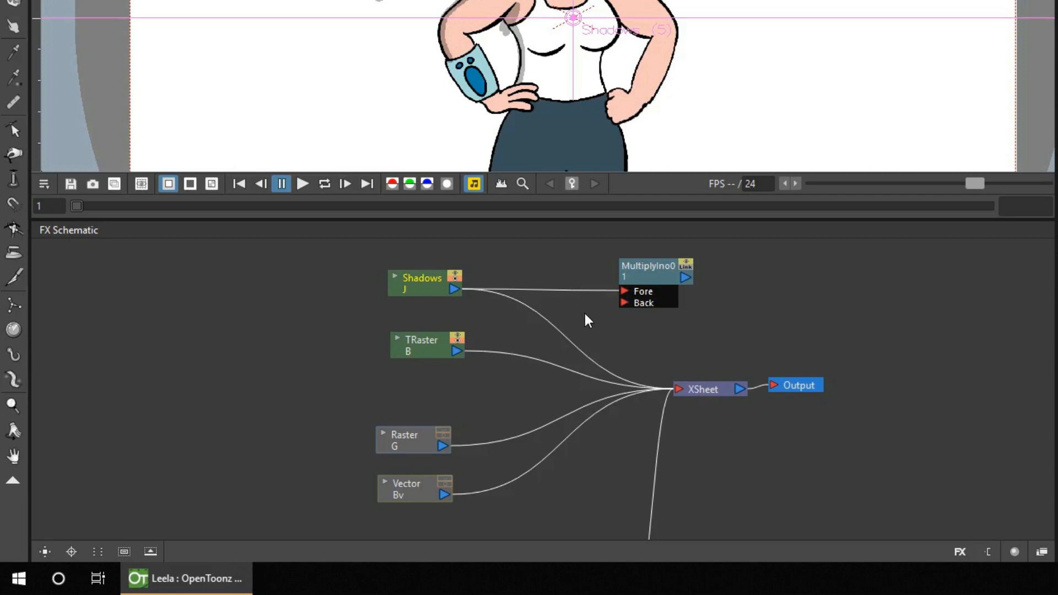
pyautogui.moveTo(568, 330); pyautogui.dragTo(556, 339)
pyautogui.press('Delete')
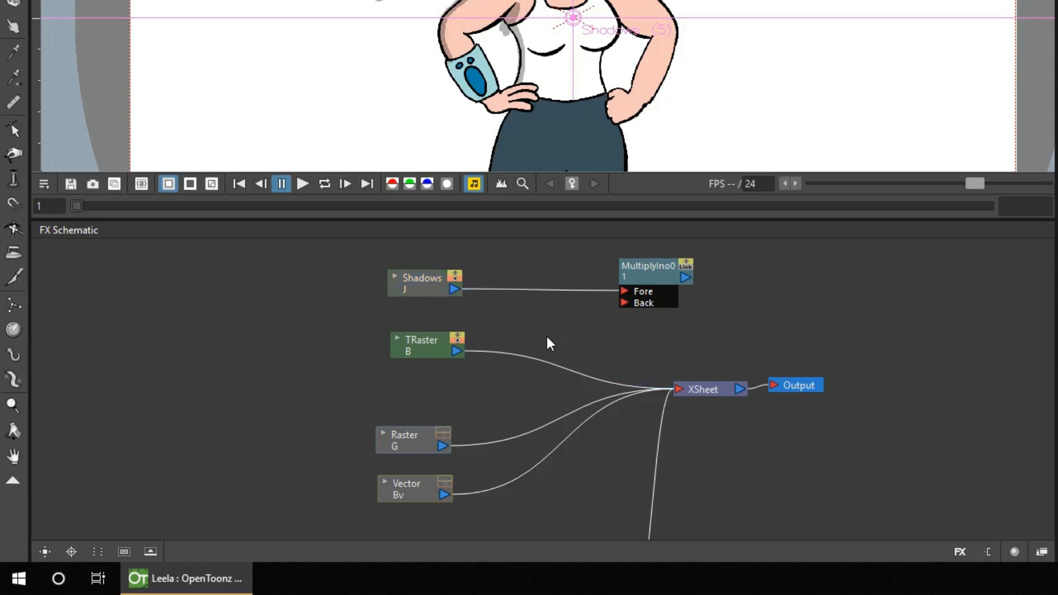
pyautogui.moveTo(452, 347); pyautogui.dragTo(584, 274)
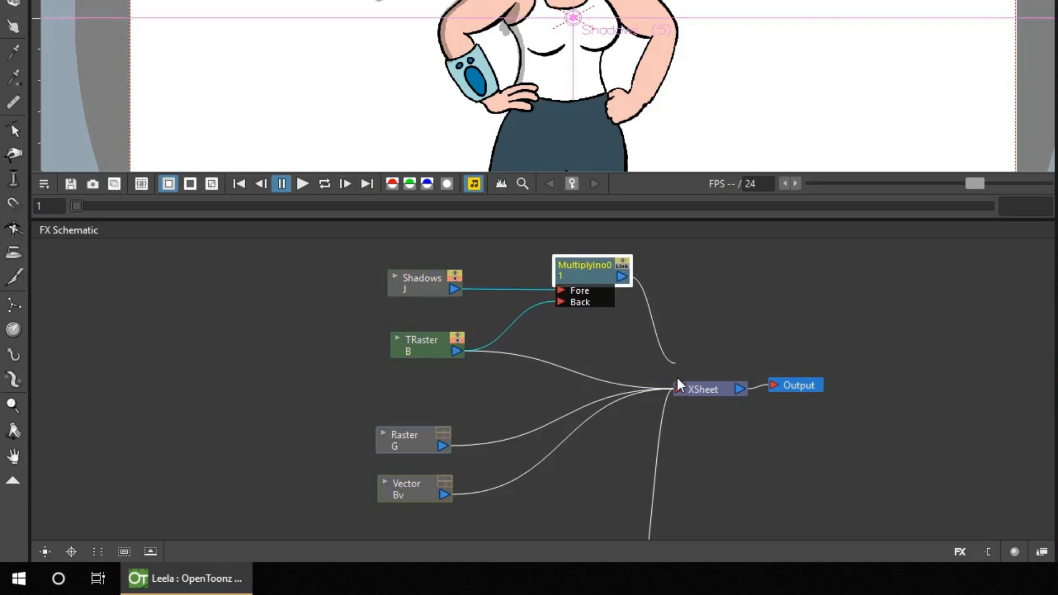
pyautogui.moveTo(676, 375); pyautogui.dragTo(676, 385)
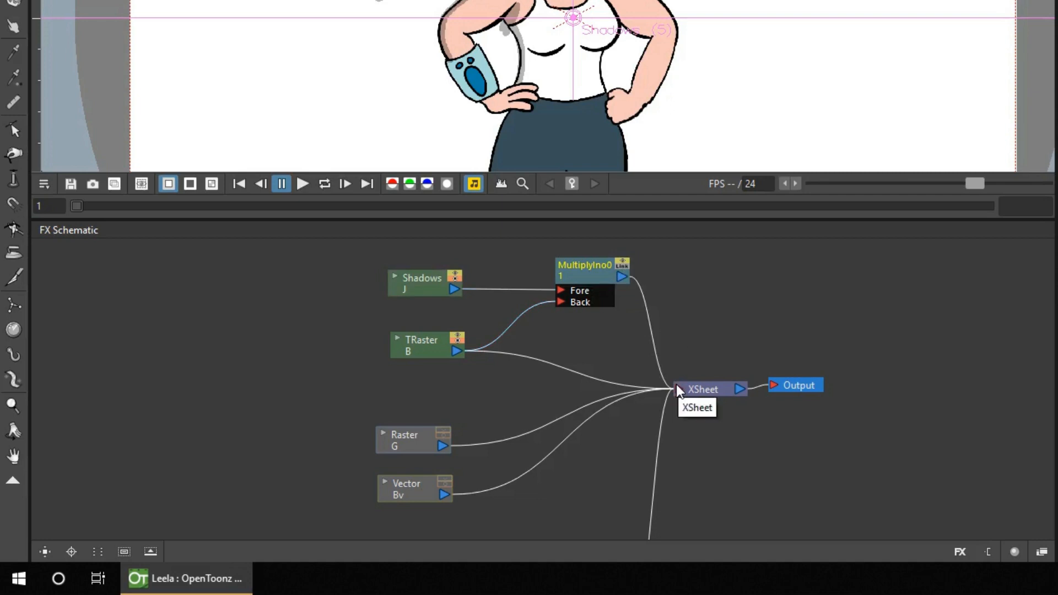
# Open the Multiply Ino node's settings and turn on the viewer preview.
pyautogui.doubleClick(584, 267)
pyautogui.moveTo(855, 261); pyautogui.dragTo(808, 171)
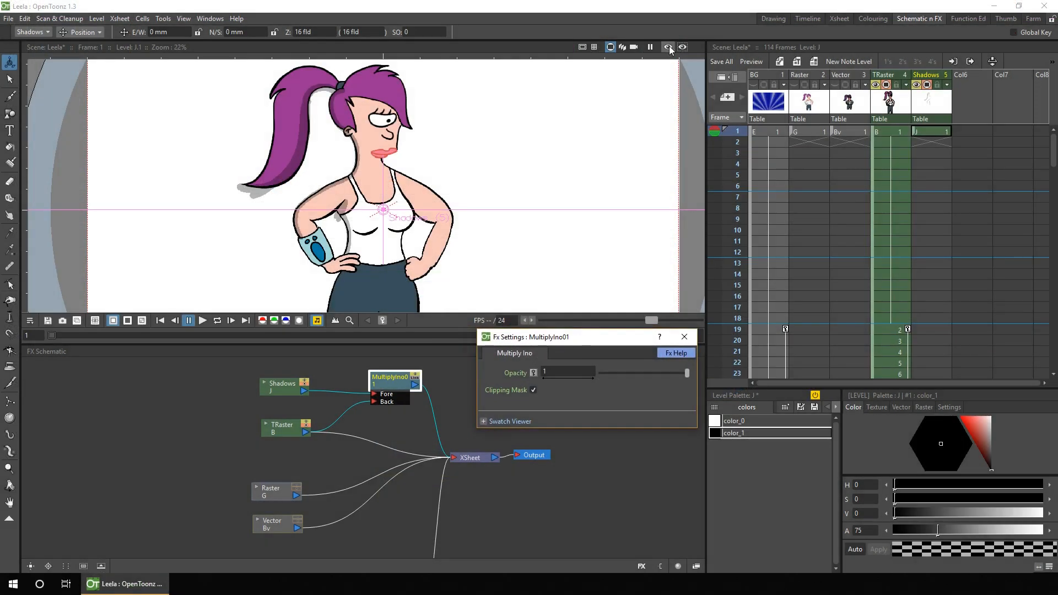
pyautogui.click(668, 47)
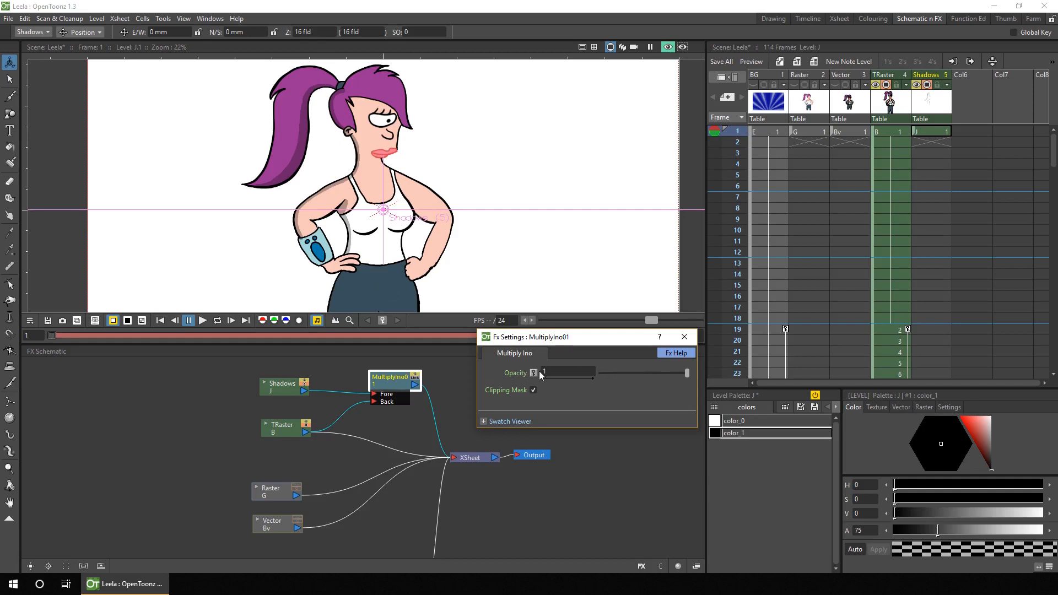
# Set the alpha of the Shadows level's color_1 to 255 and regenerate the preview.
pyautogui.click(931, 131)
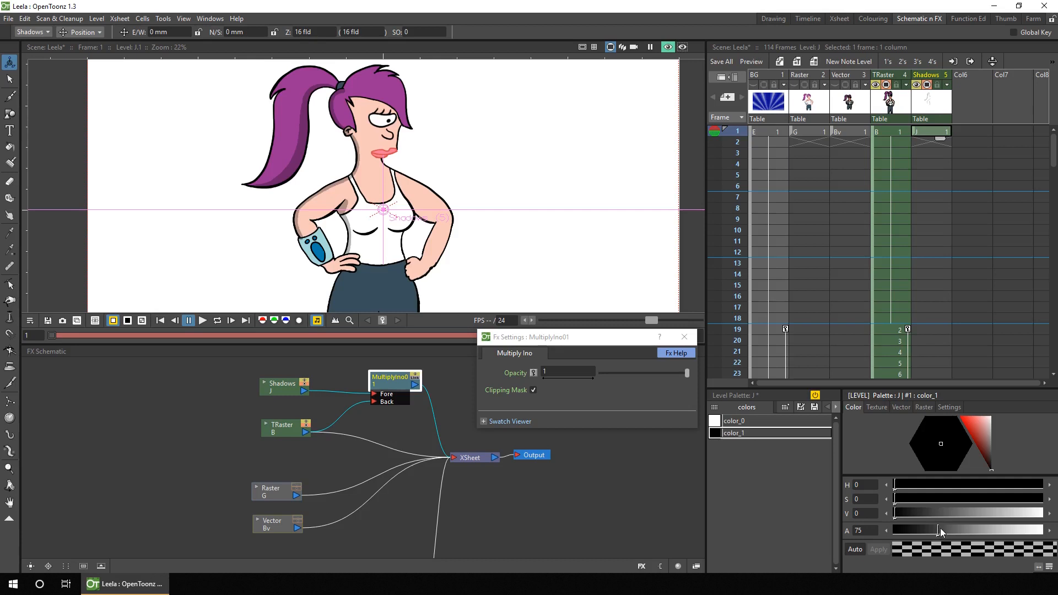
pyautogui.moveTo(951, 527); pyautogui.dragTo(1048, 529)
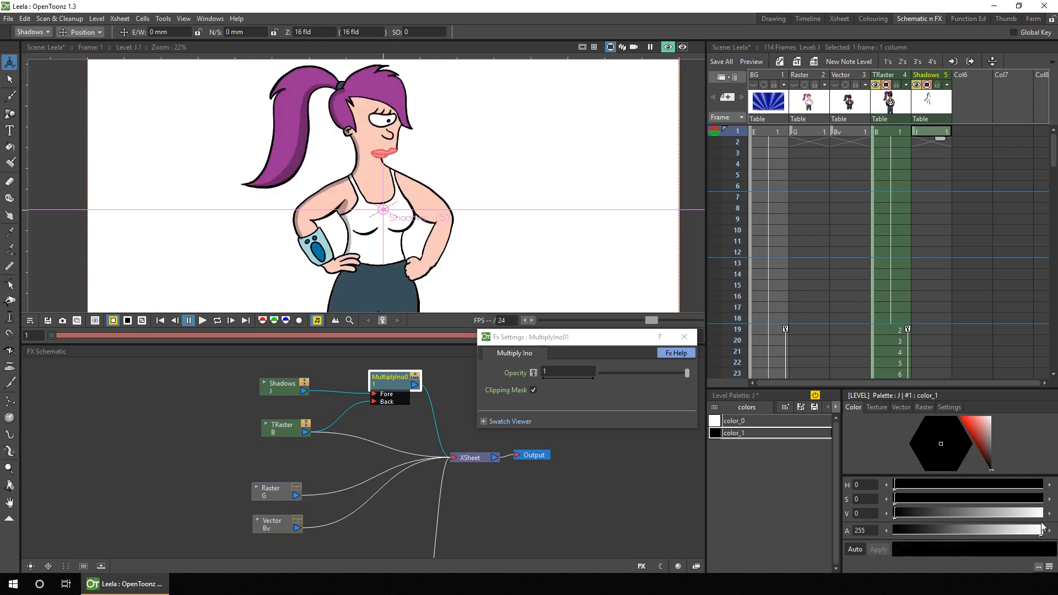
pyautogui.rightClick(590, 123)
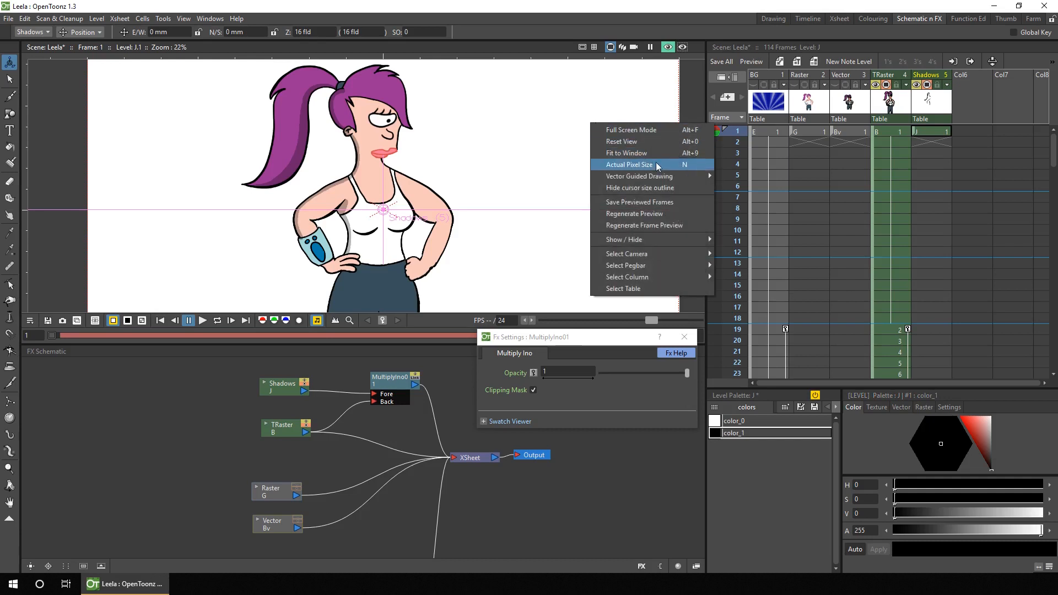
pyautogui.click(656, 215)
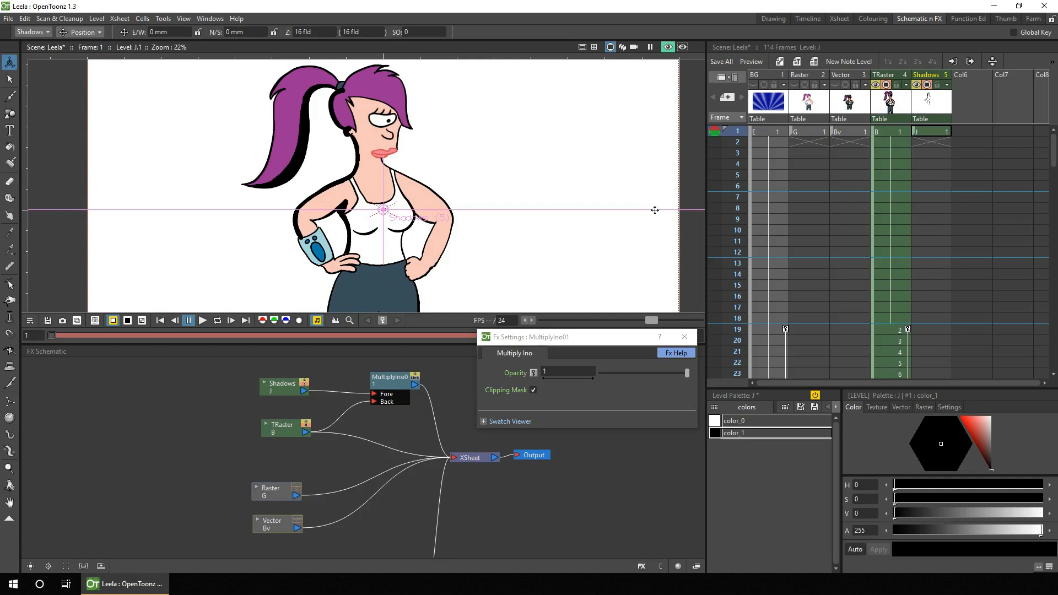
# Lower the Multiply Ino opacity to about 0.348 and turn off the viewer preview.
pyautogui.moveTo(686, 372); pyautogui.dragTo(632, 366)
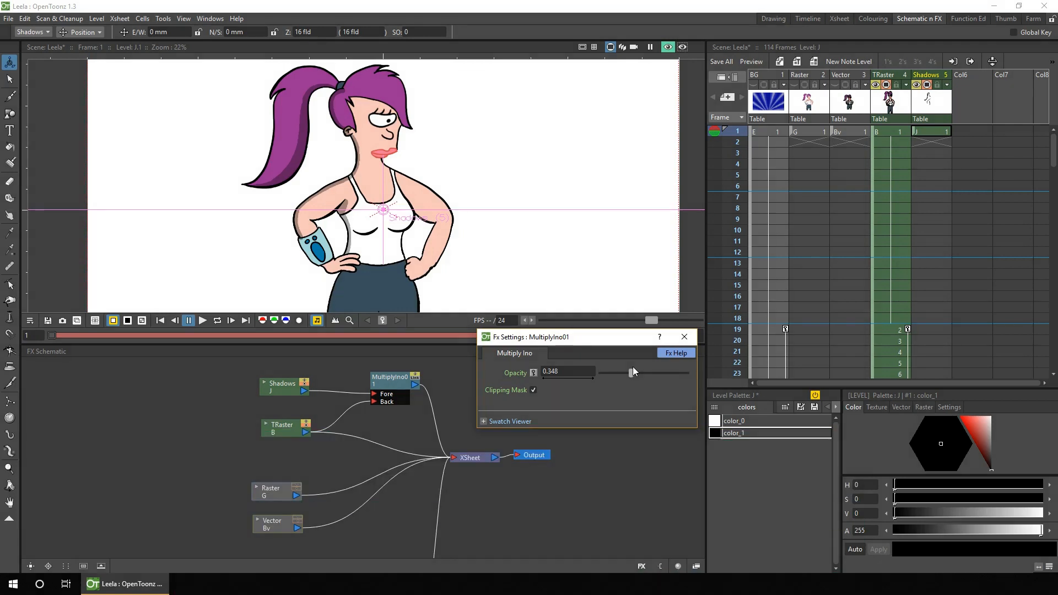
pyautogui.click(668, 47)
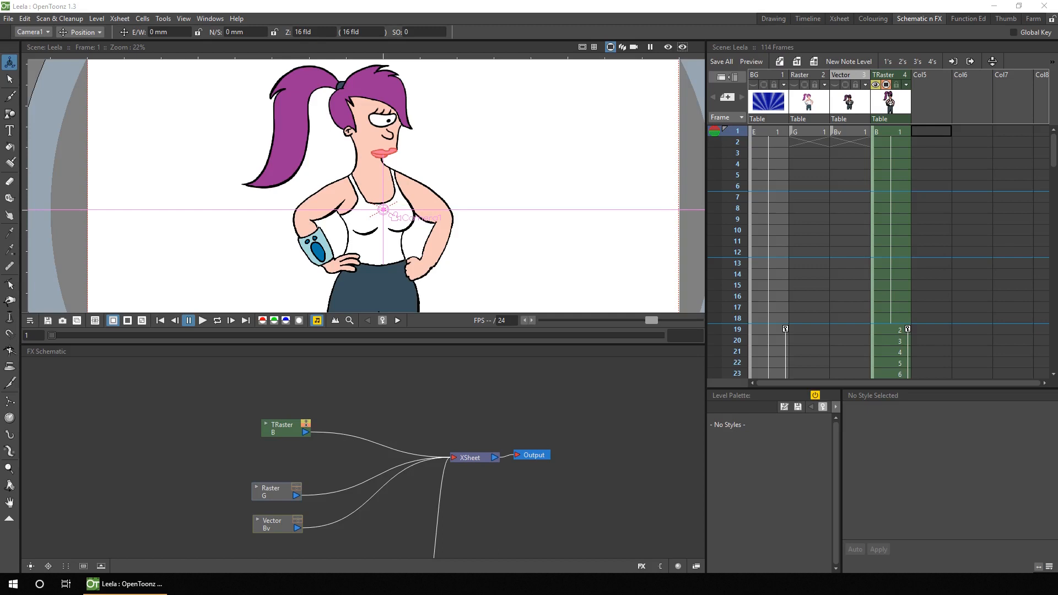
# Create a new Toonz Raster level named K at frame 1 of the empty column beside TRaster.
pyautogui.click(889, 133)
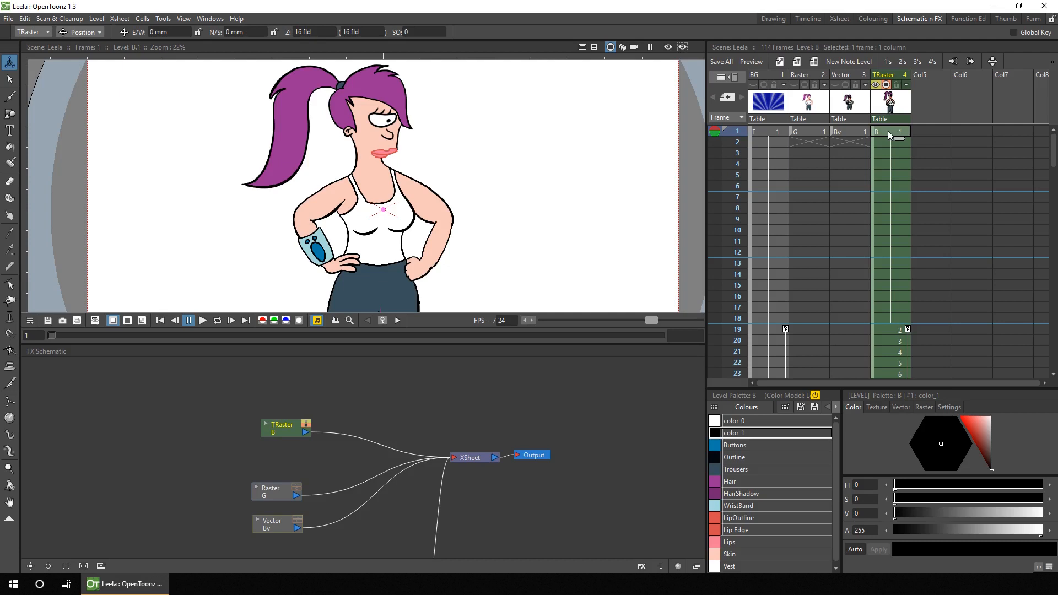
pyautogui.click(928, 131)
pyautogui.click(796, 61)
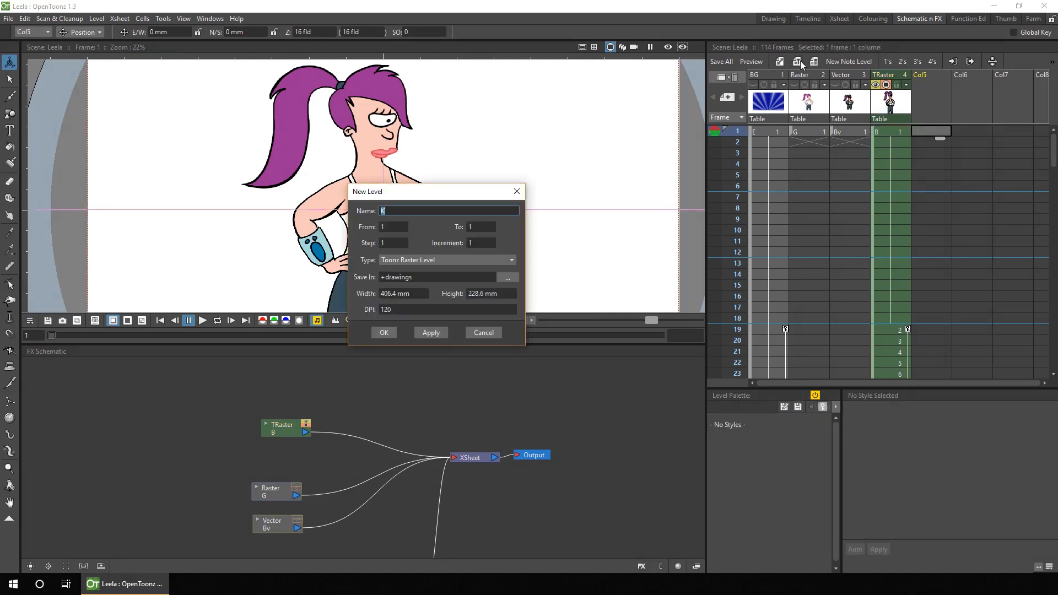
pyautogui.click(386, 333)
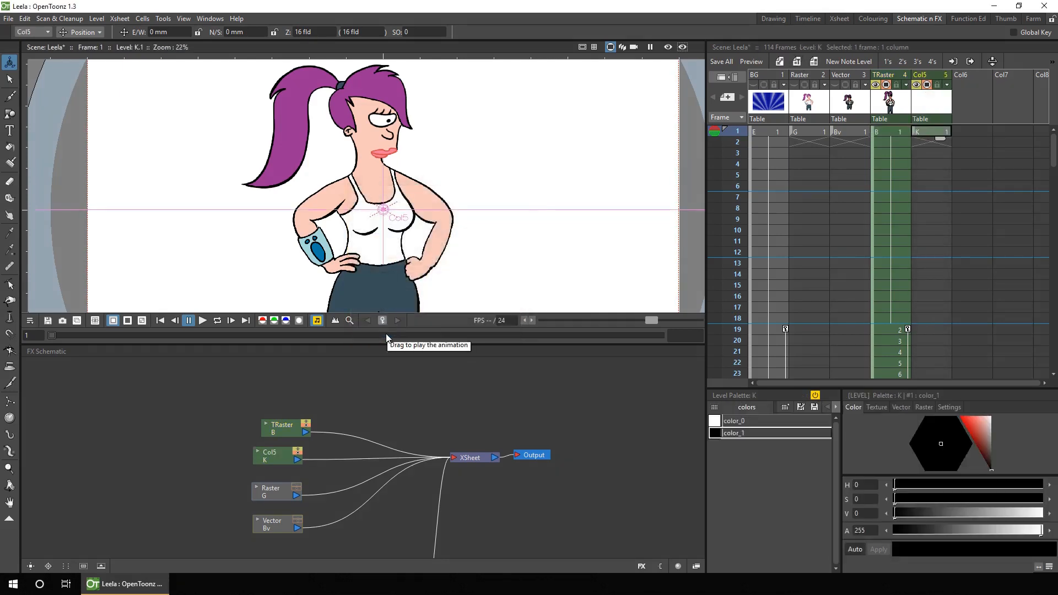
# Paint a size 15 shadow in color_1 on the new level along the face's hairline, from the ear to the fringe tip.
pyautogui.hotkey('shift', 'space')
pyautogui.moveTo(377, 135)
pyautogui.mouseDown()
pyautogui.moveTo(583, 83)
pyautogui.moveTo(454, 195)
pyautogui.mouseUp()
pyautogui.moveTo(403, 345); pyautogui.dragTo(404, 408)
pyautogui.click(11, 163)
pyautogui.click(732, 433)
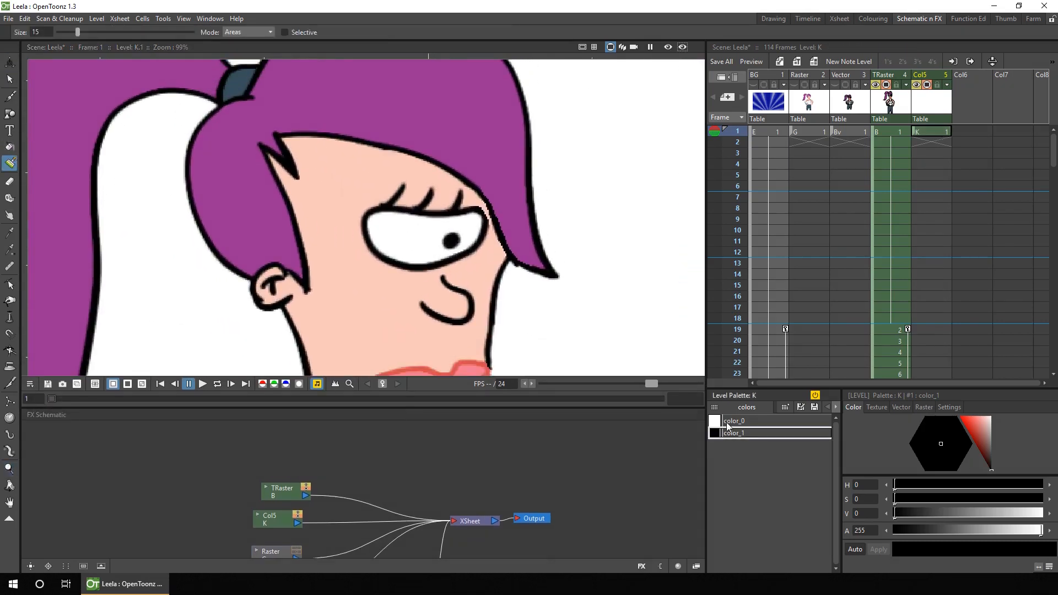
pyautogui.moveTo(276, 124)
pyautogui.mouseDown()
pyautogui.moveTo(300, 211)
pyautogui.moveTo(307, 290)
pyautogui.moveTo(283, 136)
pyautogui.moveTo(299, 193)
pyautogui.moveTo(276, 138)
pyautogui.moveTo(387, 148)
pyautogui.moveTo(503, 228)
pyautogui.moveTo(468, 192)
pyautogui.moveTo(543, 265)
pyautogui.mouseUp()
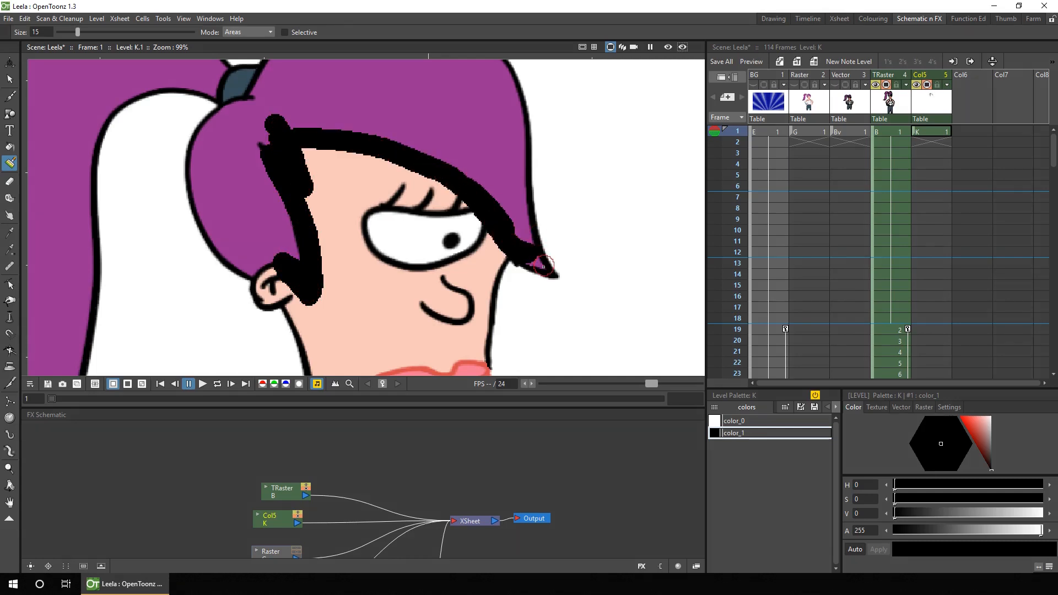
# Set color_1's alpha to 62 and paint a shadow stroke spilling outside the face outline below the fringe tip.
pyautogui.moveTo(941, 530); pyautogui.dragTo(934, 530)
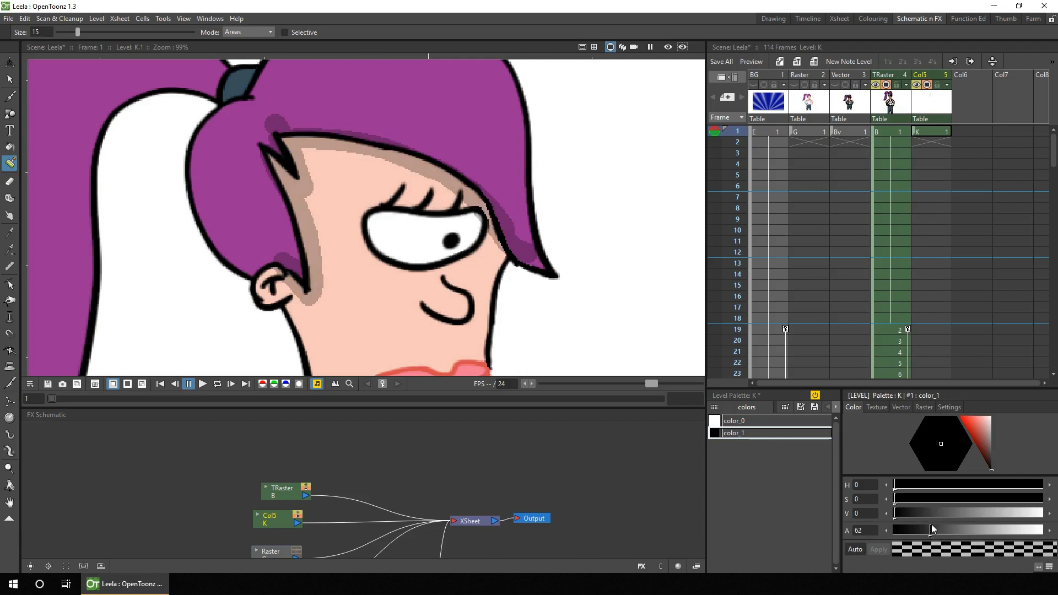
pyautogui.moveTo(503, 261); pyautogui.dragTo(558, 313)
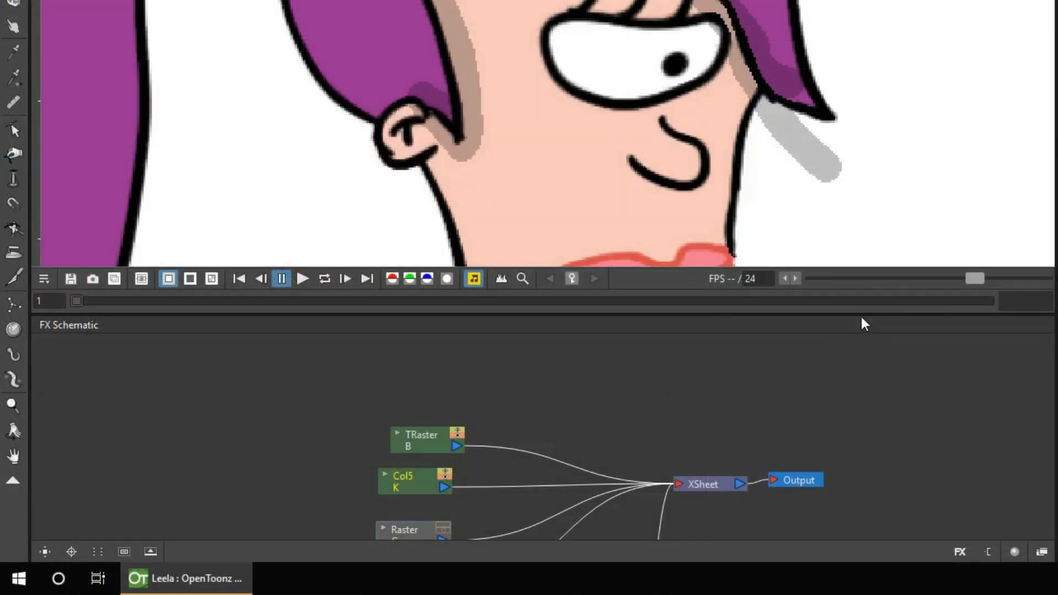
# Enlarge the schematic area and compare the Stage Schematic with the FX Schematic, ending on the FX Schematic.
pyautogui.moveTo(861, 314); pyautogui.dragTo(866, 184)
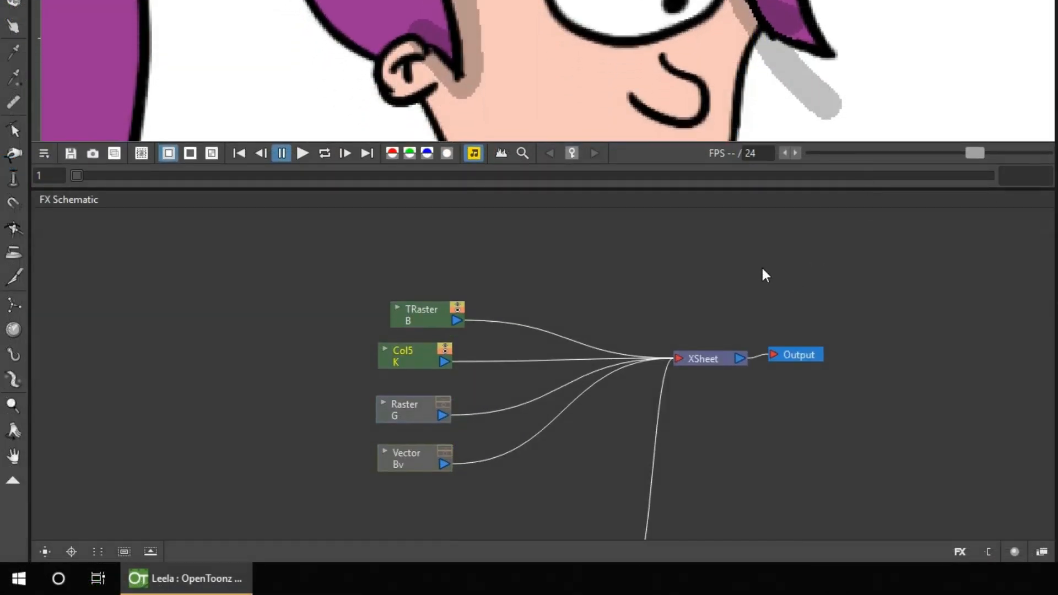
pyautogui.click(311, 0)
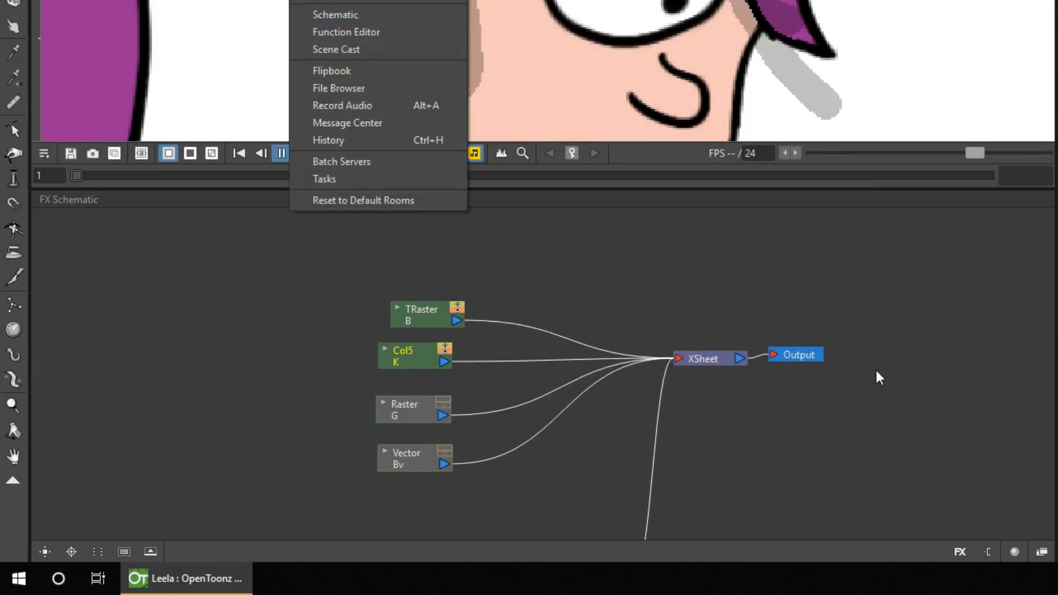
pyautogui.click(891, 378)
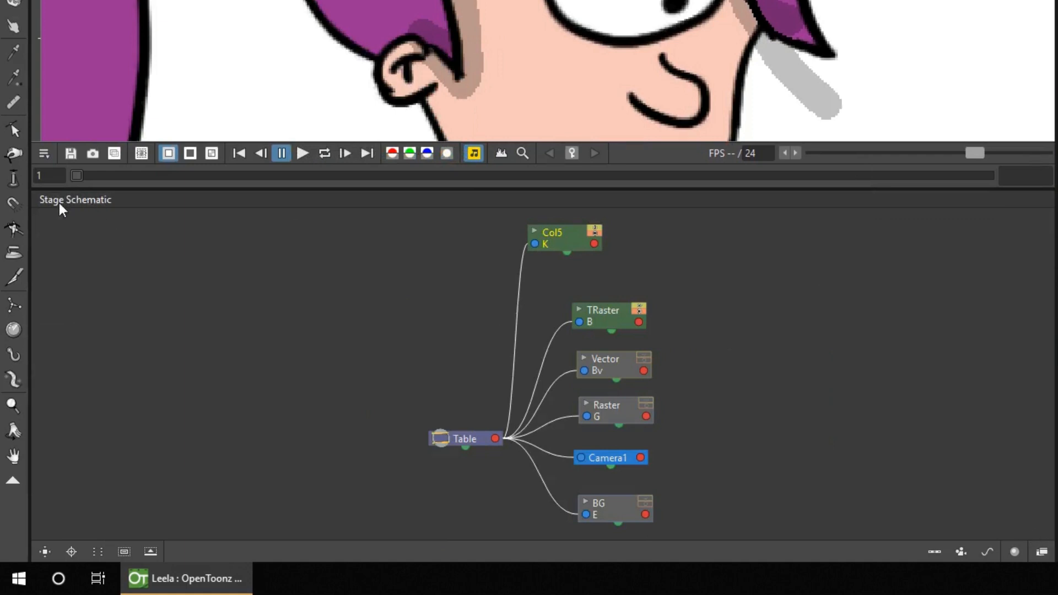
pyautogui.click(1043, 551)
pyautogui.click(1044, 551)
pyautogui.click(1043, 551)
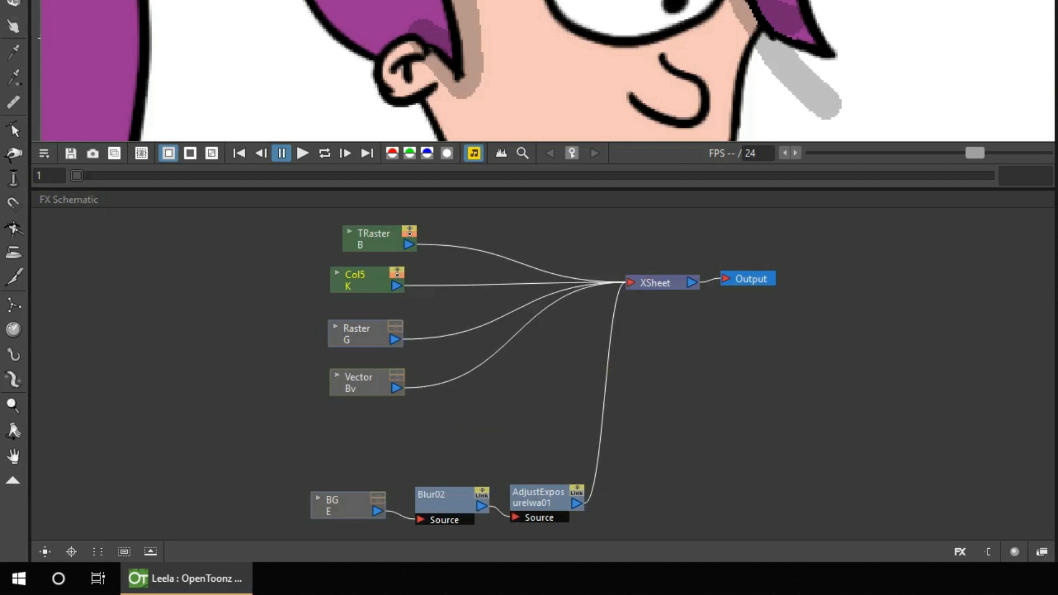
# Rename the Col5 node as Shadows and spread out XSheet, Output, Raster, Vector and Shadows to make room in the FX Schematic.
pyautogui.press('Return')
pyautogui.moveTo(642, 253); pyautogui.dragTo(752, 290)
pyautogui.moveTo(680, 283); pyautogui.dragTo(711, 357)
pyautogui.moveTo(271, 430); pyautogui.dragTo(409, 329)
pyautogui.moveTo(381, 324); pyautogui.dragTo(361, 398)
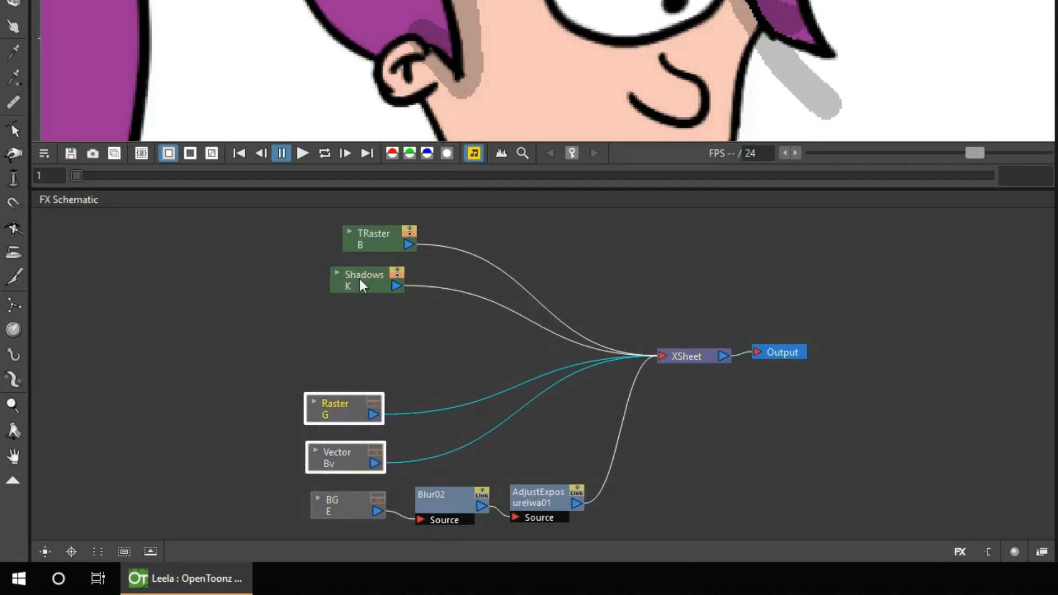
pyautogui.moveTo(359, 277); pyautogui.dragTo(376, 307)
pyautogui.click(451, 273)
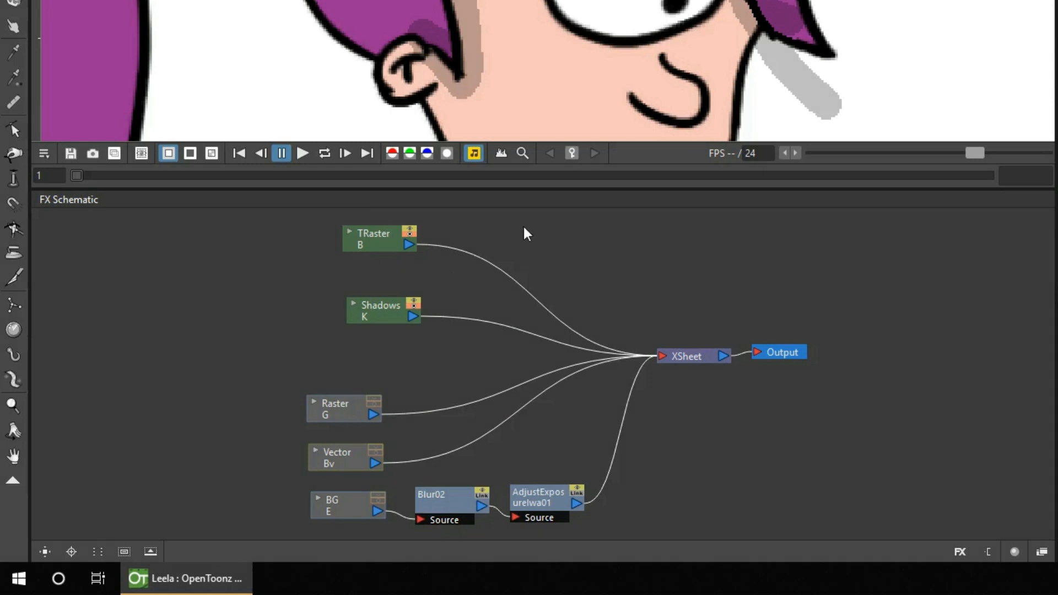
# Add a Palette Filter FX node beside TRaster.
pyautogui.rightClick(535, 253)
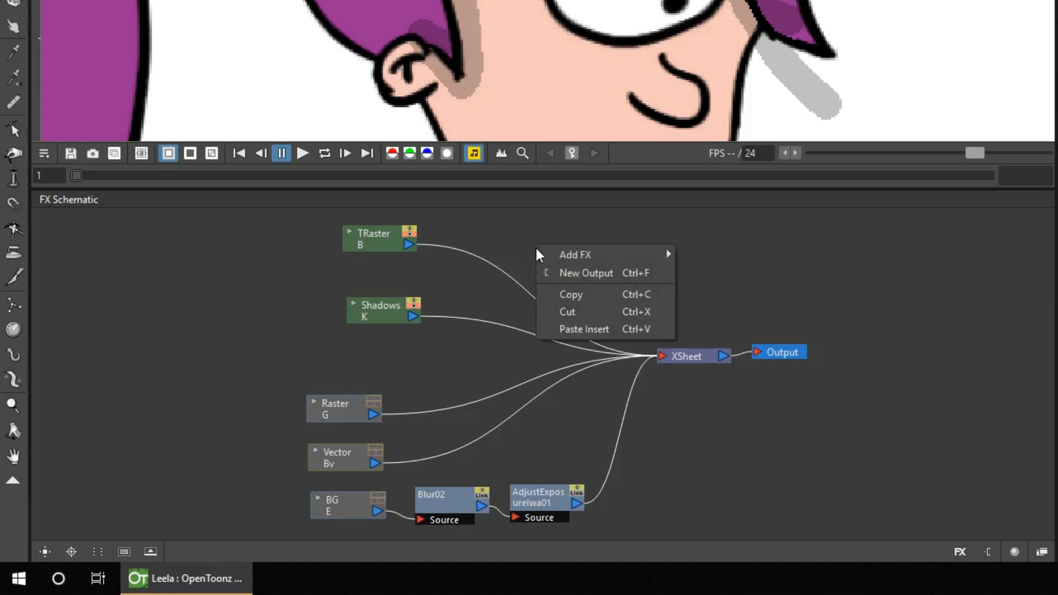
pyautogui.moveTo(599, 254)
pyautogui.moveTo(766, 465)
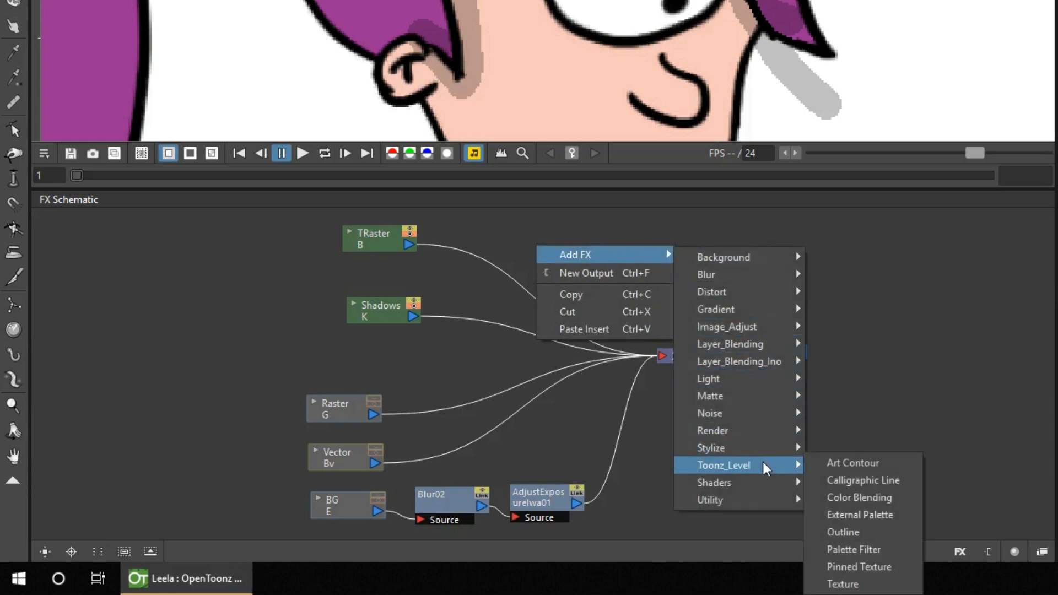
pyautogui.click(882, 548)
pyautogui.moveTo(559, 258); pyautogui.dragTo(557, 237)
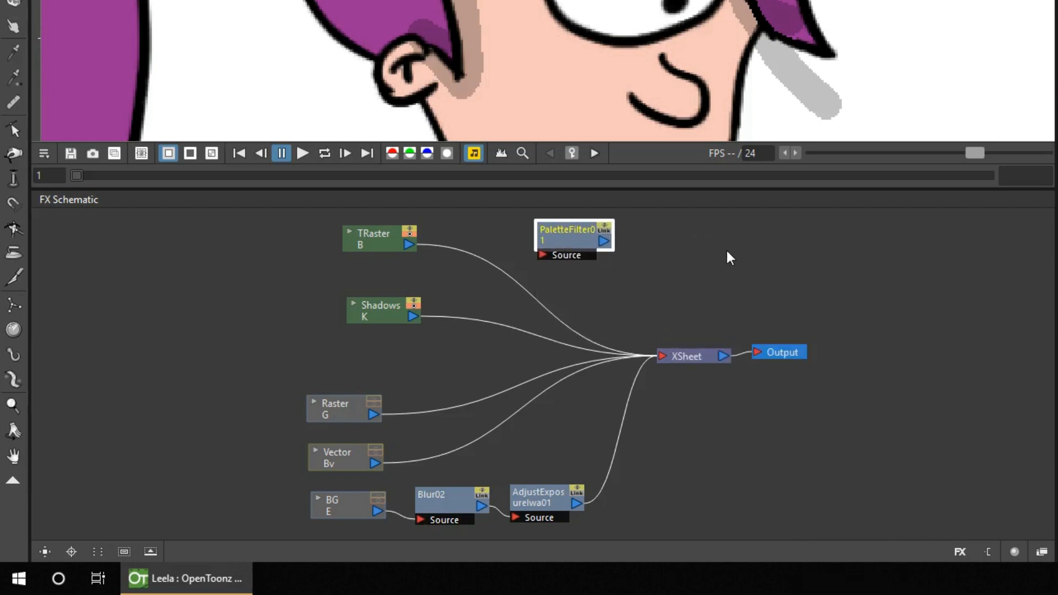
# Add a Matte In FX node above XSheet and line it up with the Palette Filter node.
pyautogui.rightClick(691, 238)
pyautogui.moveTo(775, 250)
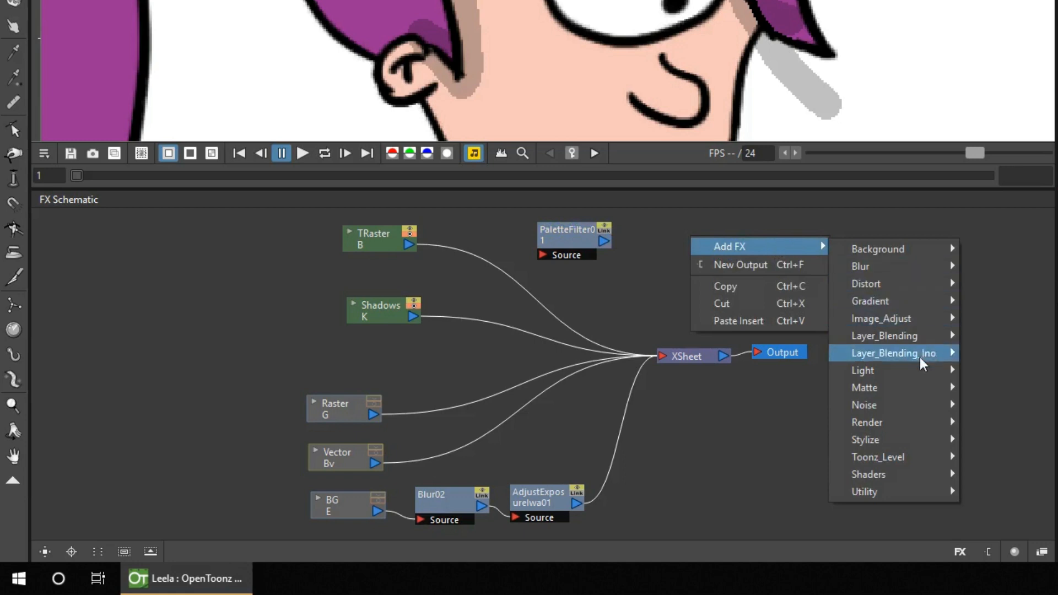
pyautogui.moveTo(909, 391)
pyautogui.click(1014, 423)
pyautogui.moveTo(732, 247); pyautogui.dragTo(691, 233)
pyautogui.moveTo(551, 233); pyautogui.dragTo(538, 263)
pyautogui.moveTo(681, 226); pyautogui.dragTo(663, 253)
pyautogui.click(465, 268)
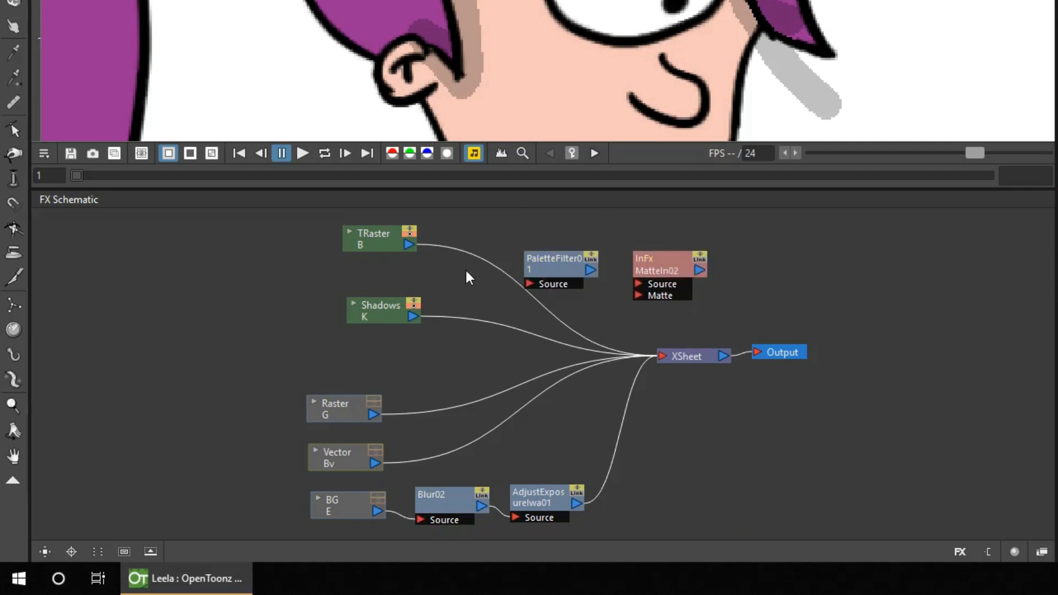
# Link TRaster to the Palette Filter's Source, the Palette Filter to Matte In's Matte, and Shadows to Matte In's Source.
pyautogui.moveTo(414, 247); pyautogui.dragTo(512, 235)
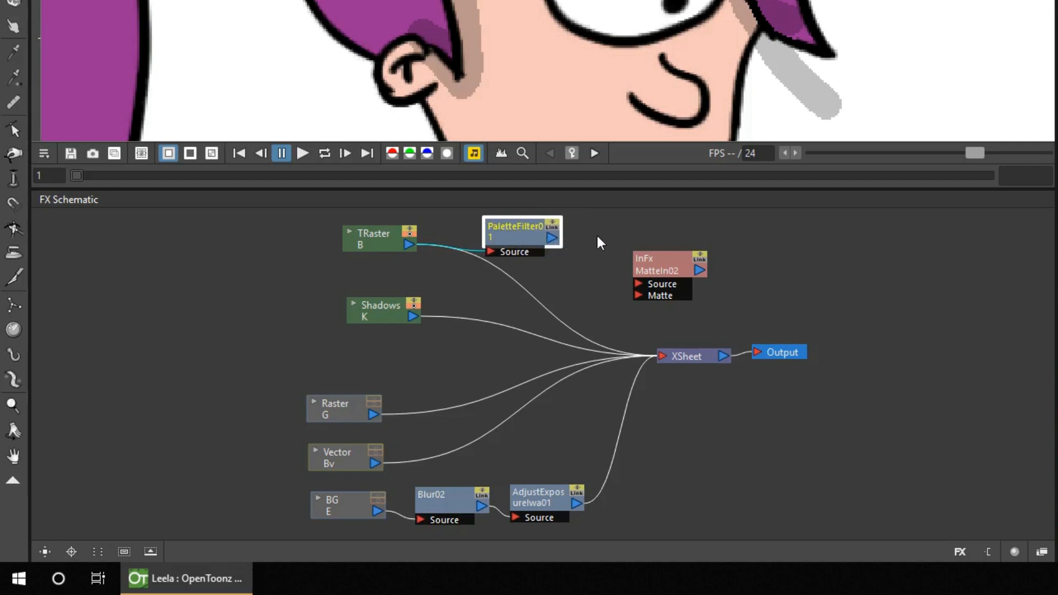
pyautogui.moveTo(678, 265); pyautogui.dragTo(670, 244)
pyautogui.moveTo(552, 238); pyautogui.dragTo(668, 253)
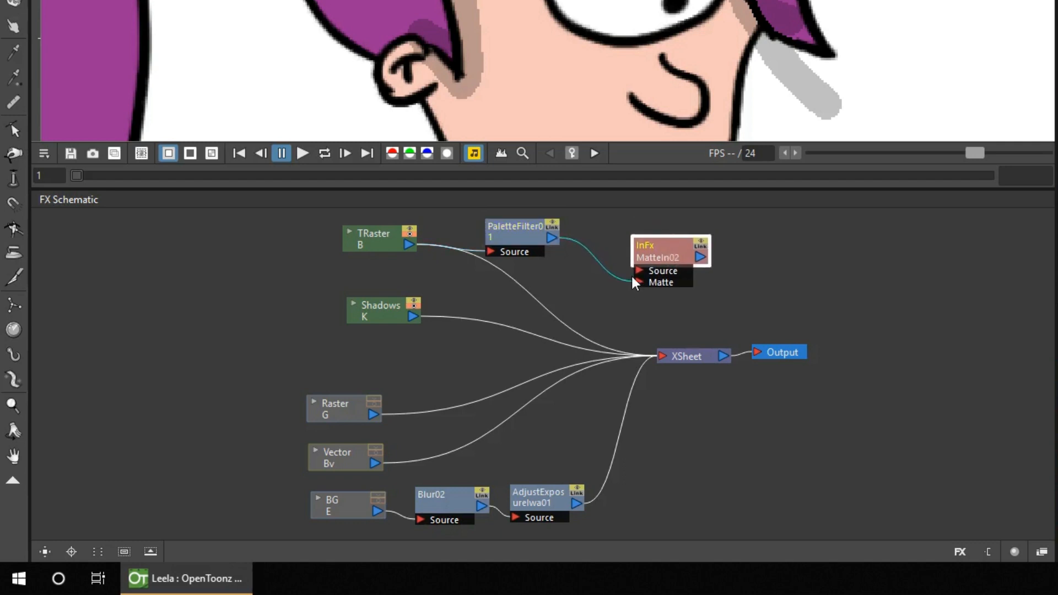
pyautogui.moveTo(411, 313); pyautogui.dragTo(638, 272)
pyautogui.click(667, 257)
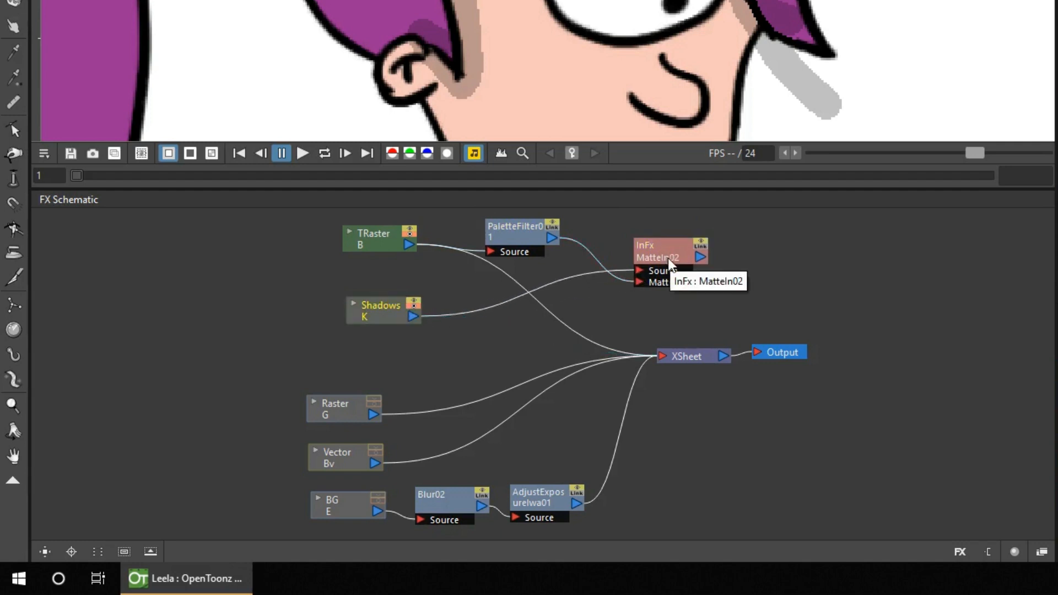
# Rearrange the nodes with Shadows above the Palette Filter, Matte In beside them, and TRaster below.
pyautogui.moveTo(667, 258); pyautogui.dragTo(674, 287)
pyautogui.moveTo(533, 236); pyautogui.dragTo(563, 293)
pyautogui.moveTo(388, 246); pyautogui.dragTo(363, 268)
pyautogui.moveTo(386, 318); pyautogui.dragTo(553, 252)
pyautogui.moveTo(357, 264); pyautogui.dragTo(418, 325)
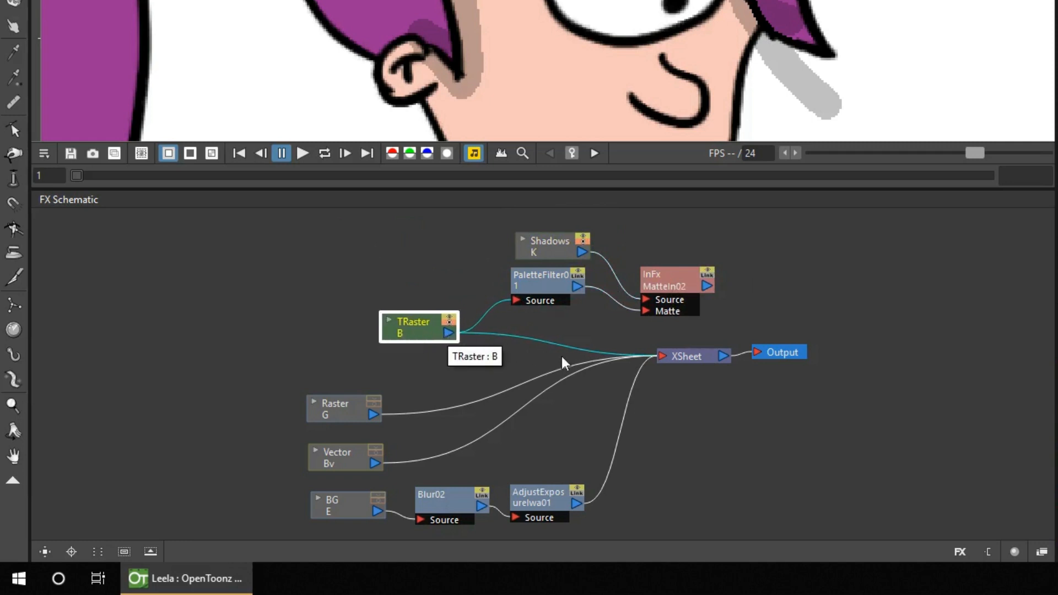
pyautogui.click(659, 404)
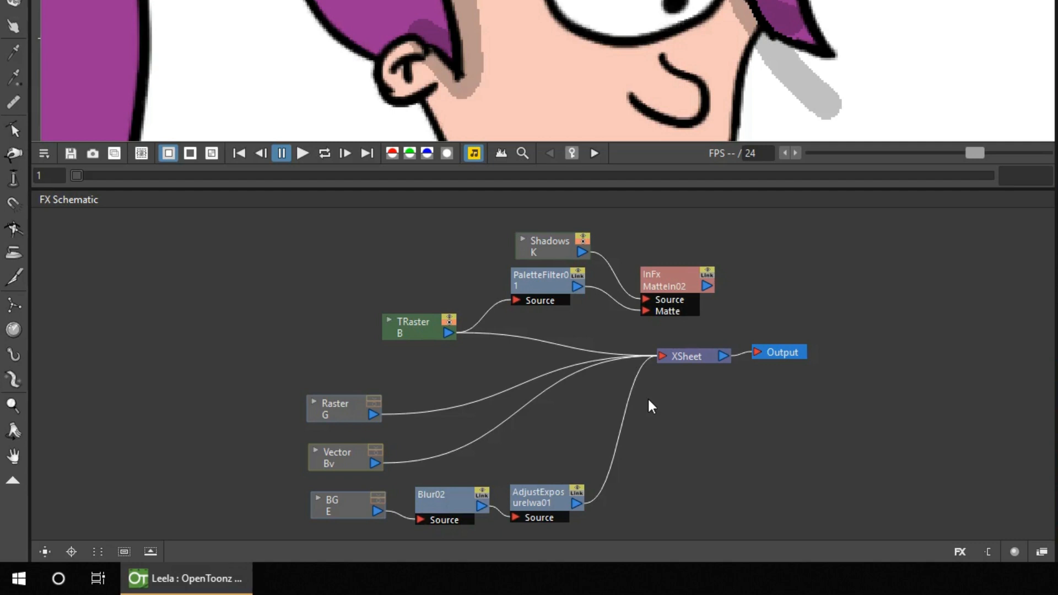
# Move XSheet and Output farther from the other nodes and link the Matte In output to XSheet.
pyautogui.click(528, 337)
pyautogui.click(551, 318)
pyautogui.moveTo(554, 318); pyautogui.dragTo(529, 342)
pyautogui.moveTo(522, 346); pyautogui.dragTo(521, 346)
pyautogui.press('Delete')
pyautogui.moveTo(708, 285); pyautogui.dragTo(825, 360)
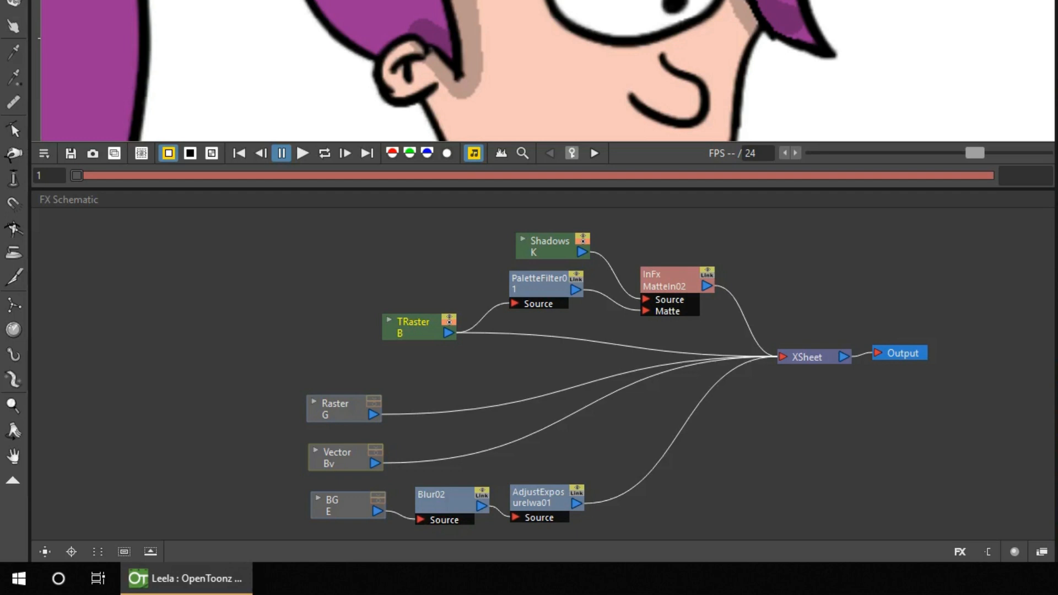
# Move the Matte In node closer to Shadows' level and delete the links from Matte In and TRaster to XSheet.
pyautogui.moveTo(665, 280); pyautogui.dragTo(709, 237)
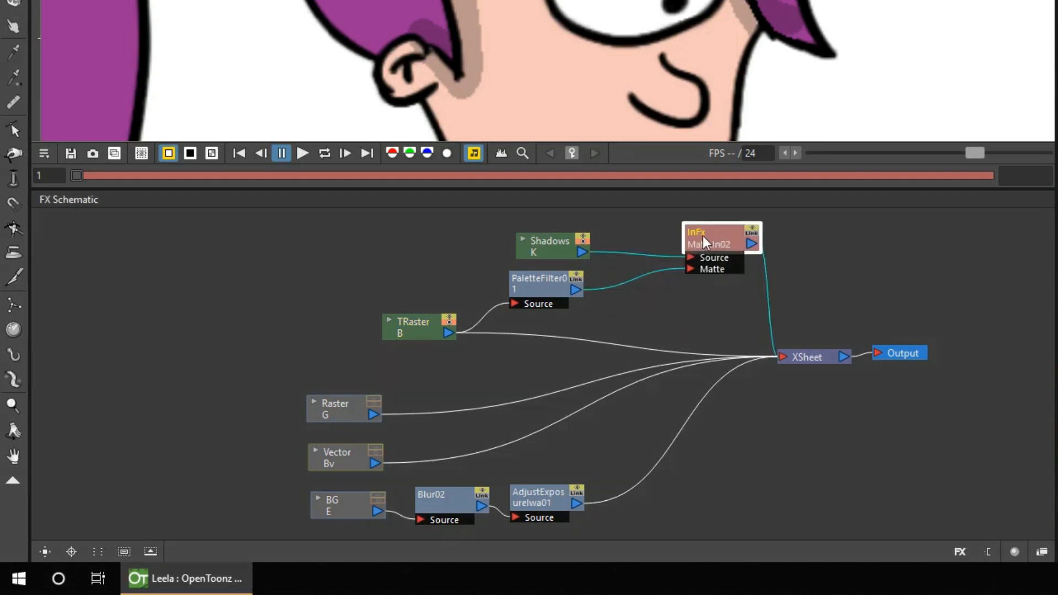
pyautogui.click(767, 287)
pyautogui.press('Delete')
pyautogui.click(595, 341)
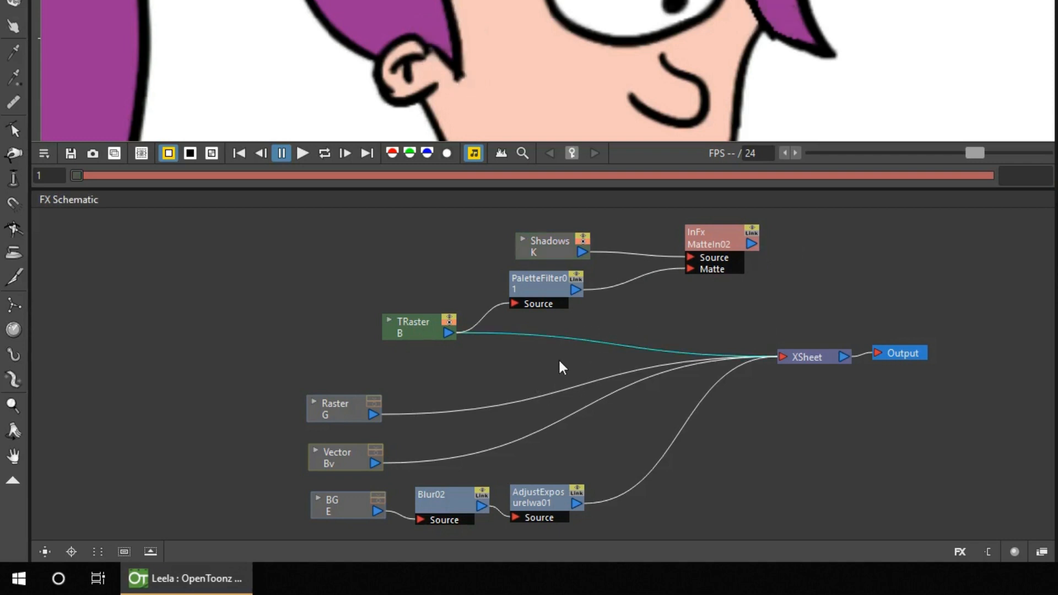
pyautogui.press('Delete')
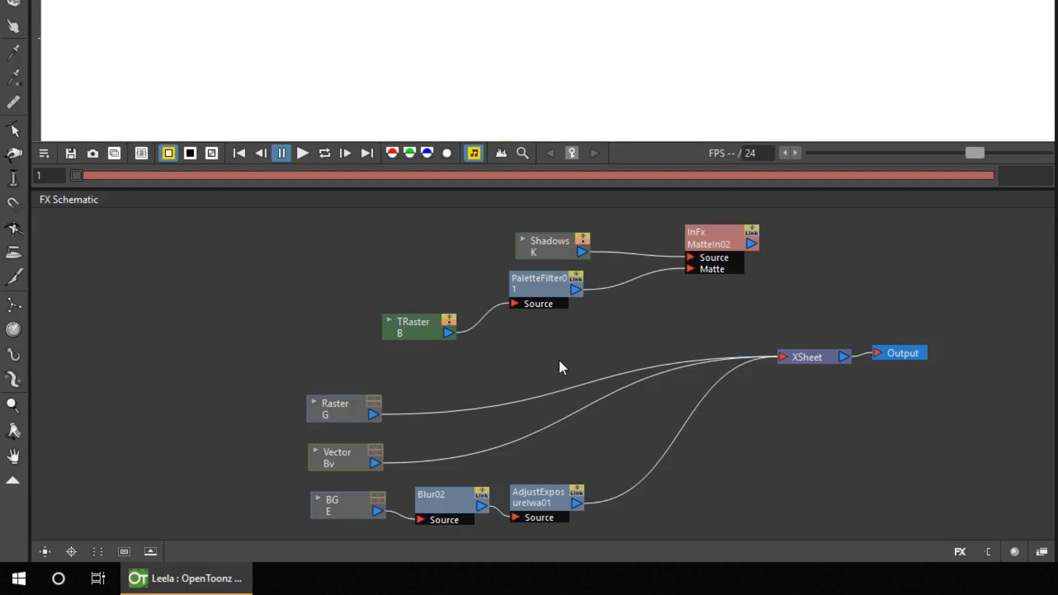
# Replace the Palette Filter's link to Matte In with one to XSheet, and line the filter up with TRaster.
pyautogui.click(573, 295)
pyautogui.moveTo(676, 329); pyautogui.dragTo(768, 345)
pyautogui.click(651, 275)
pyautogui.press('Delete')
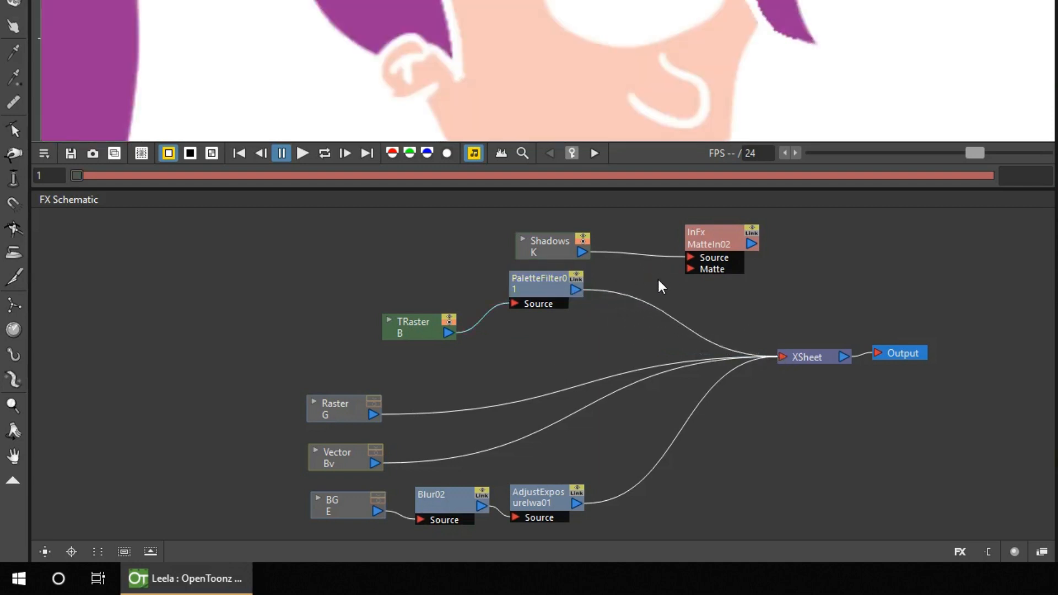
pyautogui.moveTo(549, 282); pyautogui.dragTo(584, 326)
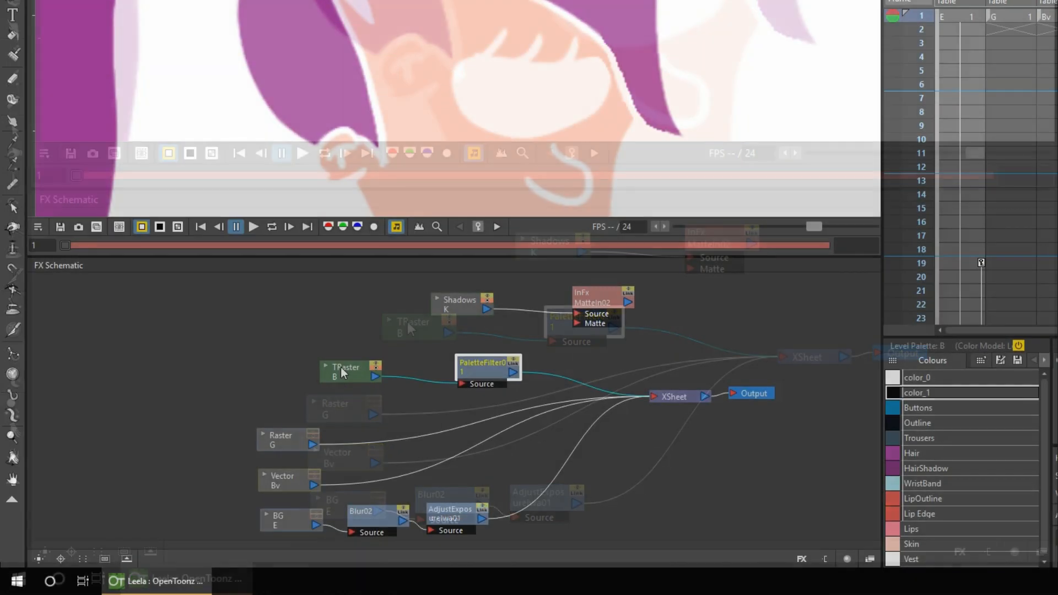
# Open the Palette Filter node's settings and set its Action to Keep.
pyautogui.doubleClick(484, 366)
pyautogui.moveTo(744, 240); pyautogui.dragTo(769, 265)
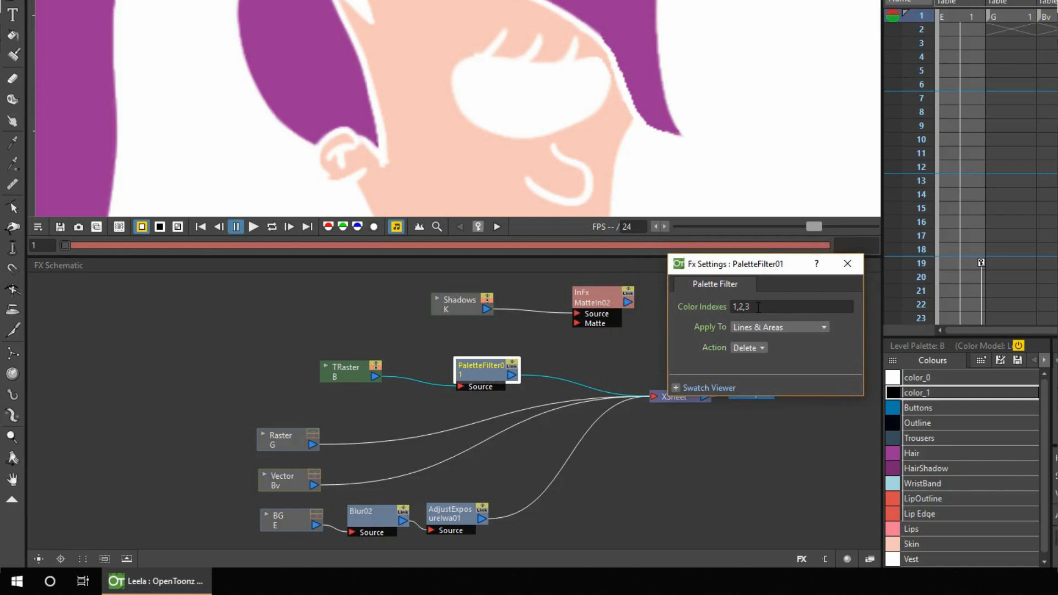
pyautogui.click(949, 391)
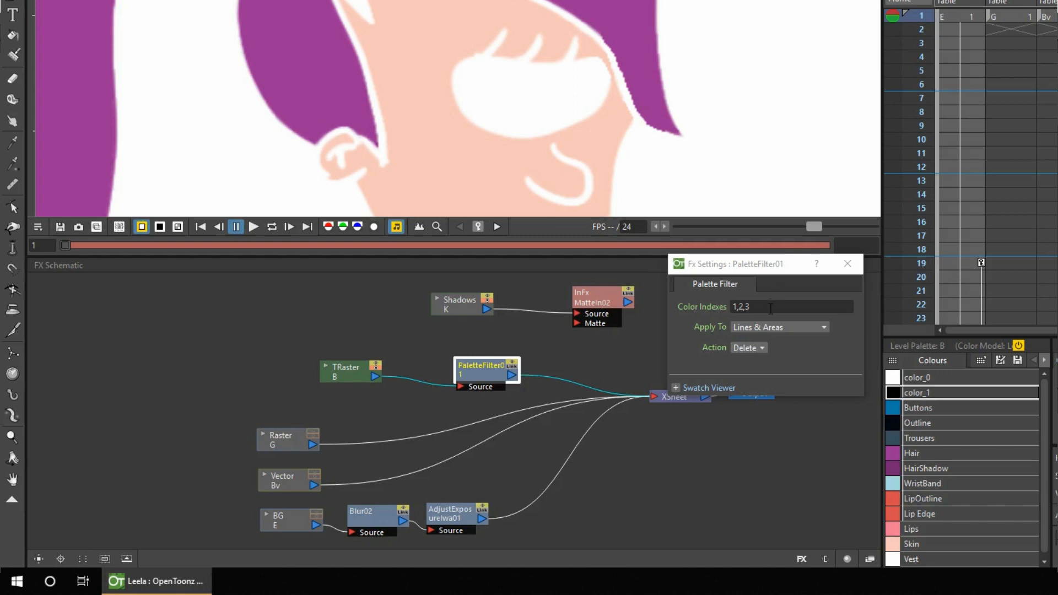
pyautogui.click(771, 328)
pyautogui.click(773, 325)
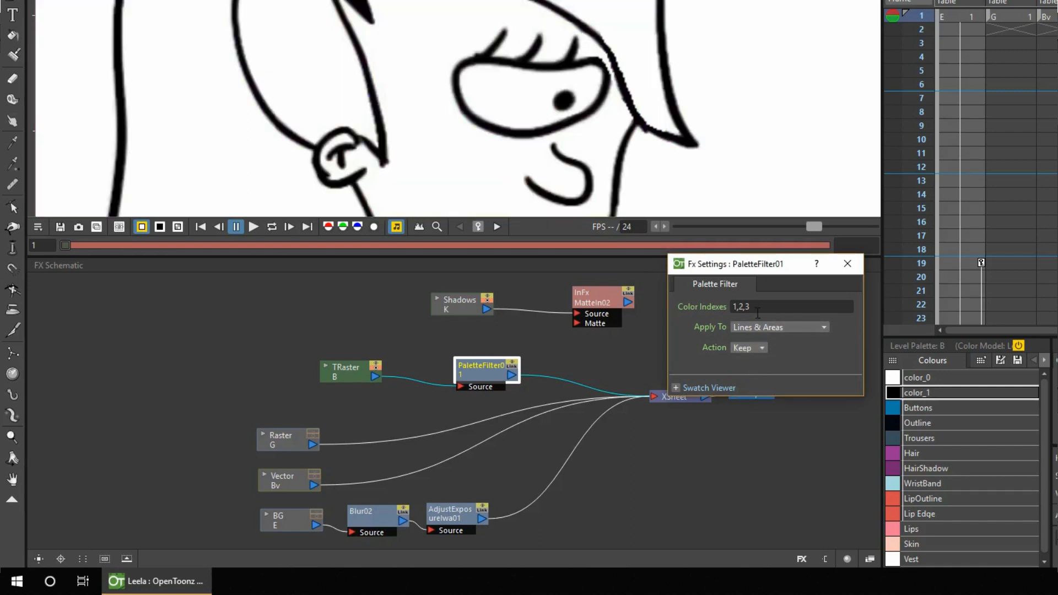
# Try 9 and 10 as the Palette Filter's Color Indexes while viewing the whole upper body.
pyautogui.hotkey('shift', 'space')
pyautogui.moveTo(620, 110); pyautogui.dragTo(527, 201)
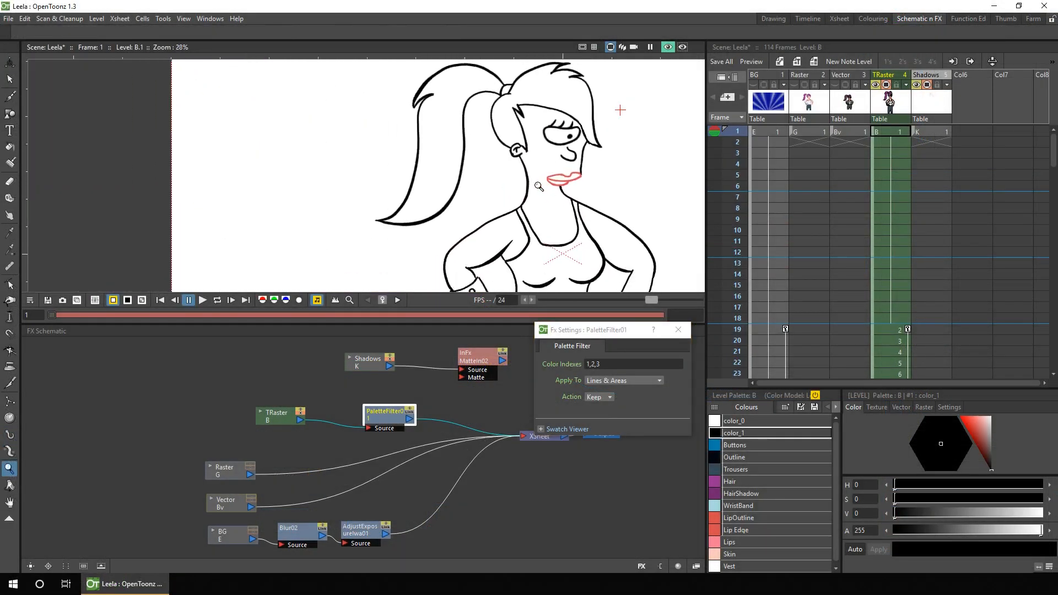
pyautogui.moveTo(612, 228)
pyautogui.mouseDown()
pyautogui.moveTo(576, 215)
pyautogui.moveTo(505, 215)
pyautogui.mouseUp()
pyautogui.moveTo(607, 172)
pyautogui.mouseDown()
pyautogui.moveTo(586, 193)
pyautogui.moveTo(603, 187)
pyautogui.moveTo(583, 184)
pyautogui.mouseUp()
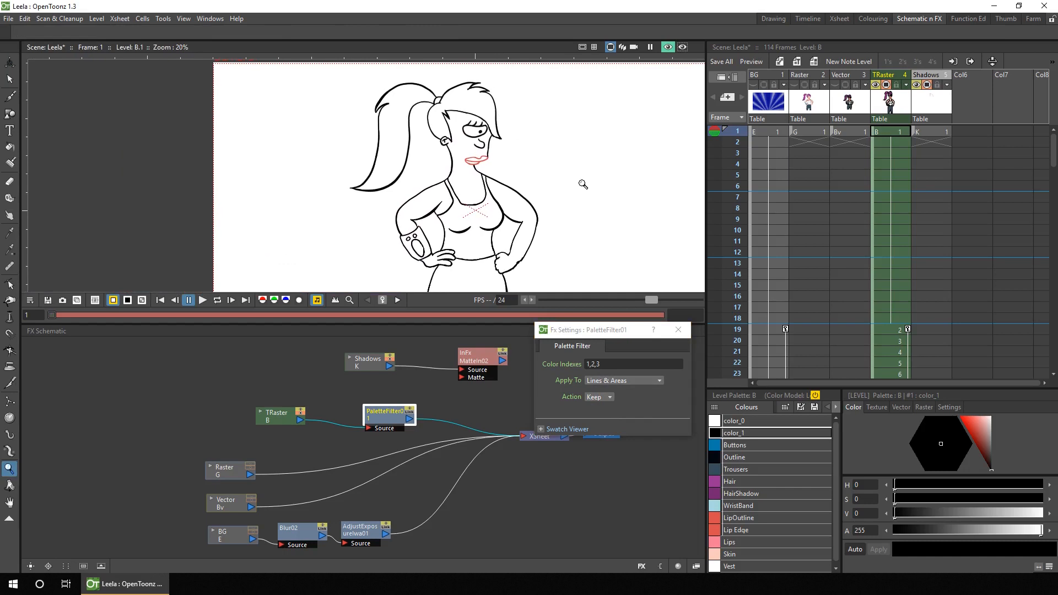
pyautogui.tripleClick(599, 363)
pyautogui.write('9')
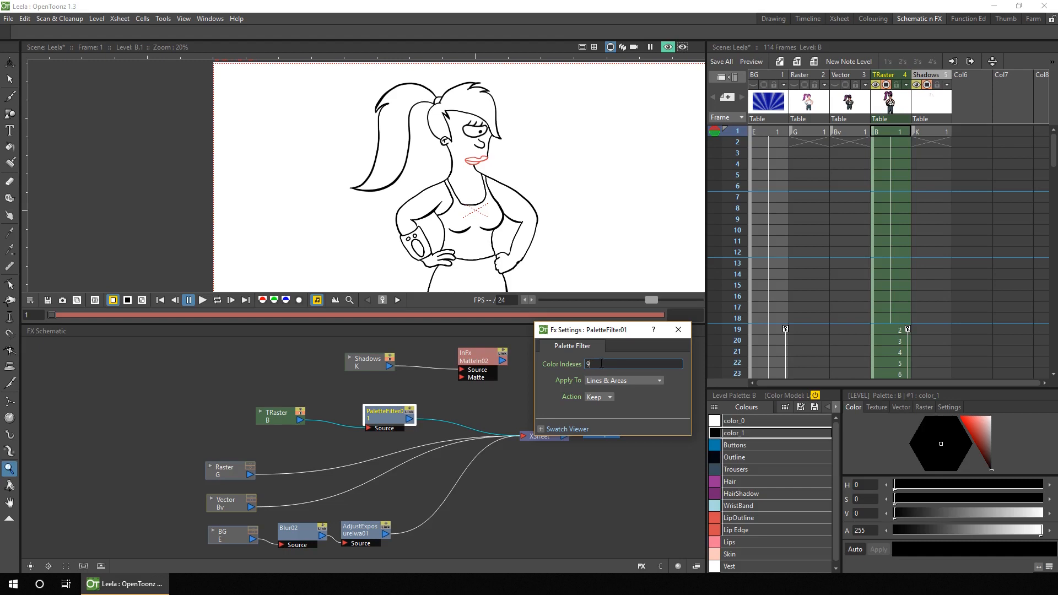
pyautogui.press('Return')
pyautogui.moveTo(603, 364); pyautogui.dragTo(573, 353)
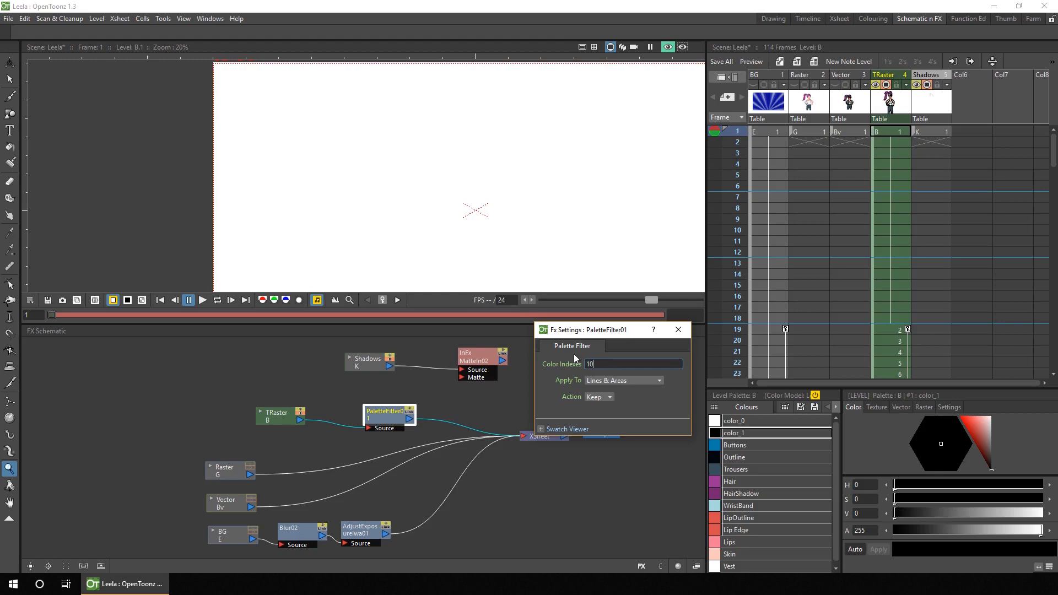
pyautogui.press('Return')
# Try 14, 15 and 18 as the Palette Filter's Color Indexes to find the skin colour.
pyautogui.click(607, 364)
pyautogui.press('BackSpace')
pyautogui.write('4')
pyautogui.press('Return')
pyautogui.click(606, 365)
pyautogui.press('BackSpace')
pyautogui.write('5')
pyautogui.press('Return')
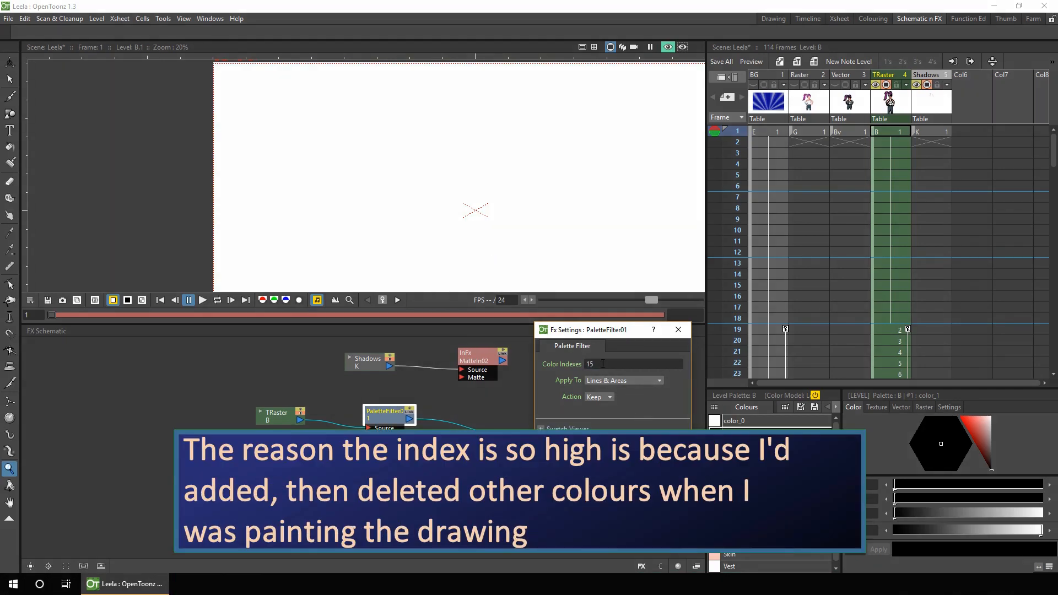
pyautogui.click(602, 364)
pyautogui.press('BackSpace')
pyautogui.write('8')
pyautogui.press('Return')
# Try 22, 24 and 28 as the Palette Filter's Color Indexes to find the skin colour.
pyautogui.click(600, 364)
pyautogui.press('BackSpace')
pyautogui.press('BackSpace')
pyautogui.write('22')
pyautogui.press('Return')
pyautogui.click(601, 364)
pyautogui.press('BackSpace')
pyautogui.write('4')
pyautogui.press('Return')
pyautogui.click(602, 364)
pyautogui.press('BackSpace')
pyautogui.write('8')
pyautogui.press('Return')
# Set the Palette Filter's Color Indexes to 29 for the skin colour.
pyautogui.click(604, 364)
pyautogui.press('BackSpace')
pyautogui.write('9')
pyautogui.press('Return')
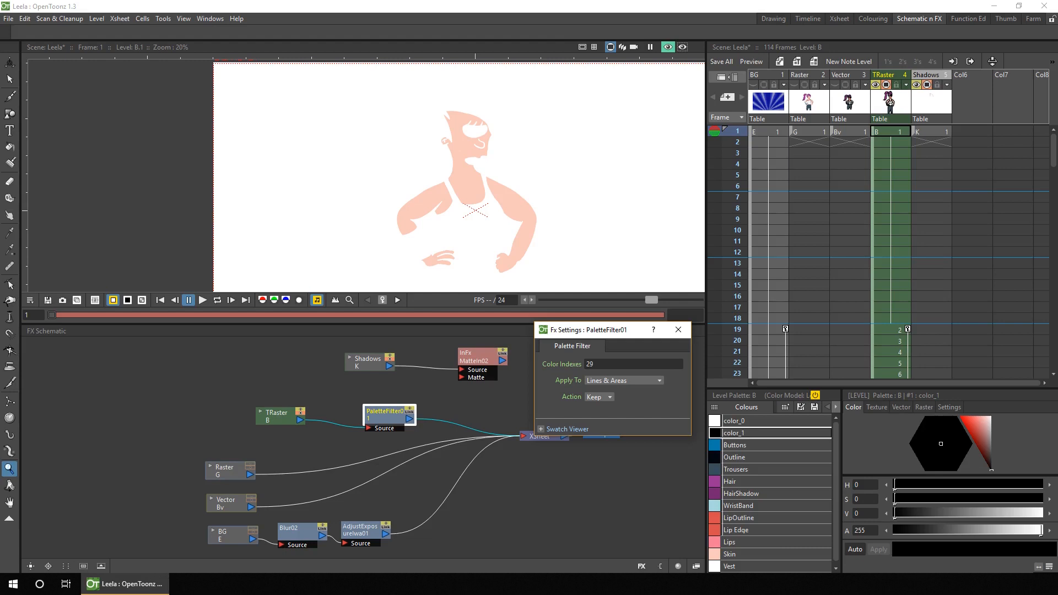
# Switch the Palette Filter's Action to Delete for comparison, return it to Keep, and close the settings.
pyautogui.click(606, 398)
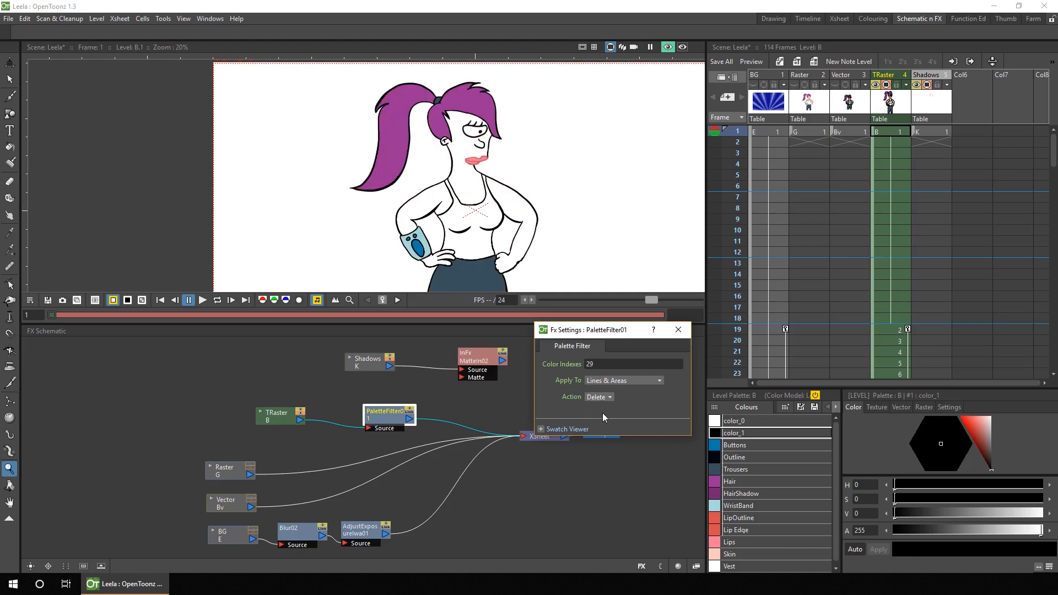
pyautogui.click(606, 398)
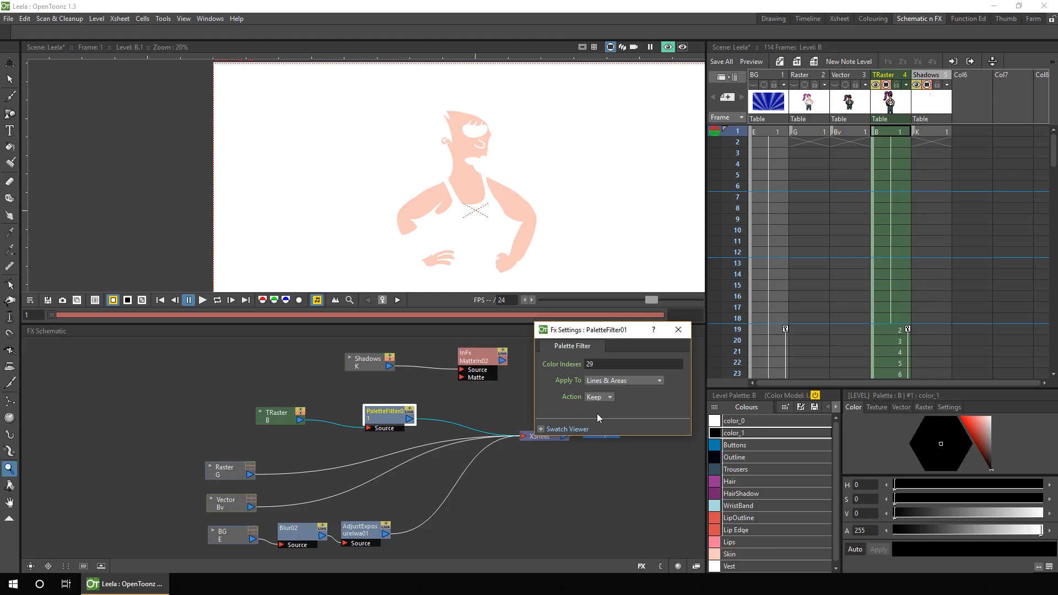
pyautogui.moveTo(620, 330); pyautogui.dragTo(653, 326)
pyautogui.click(710, 328)
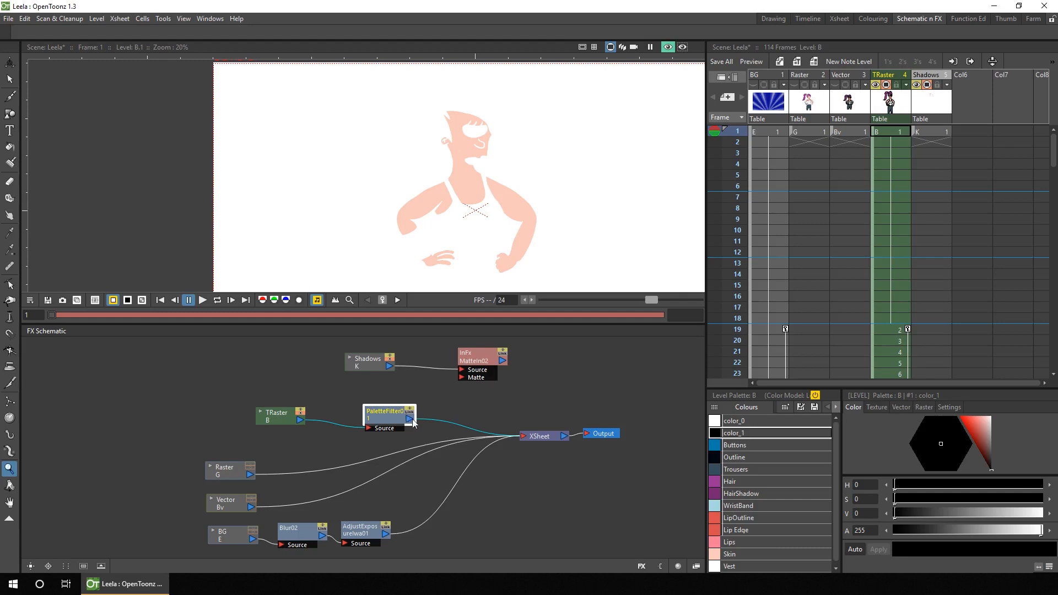
# Link the Palette Filter to Matte In's Matte port and the Matte In output to XSheet.
pyautogui.moveTo(449, 381); pyautogui.dragTo(462, 377)
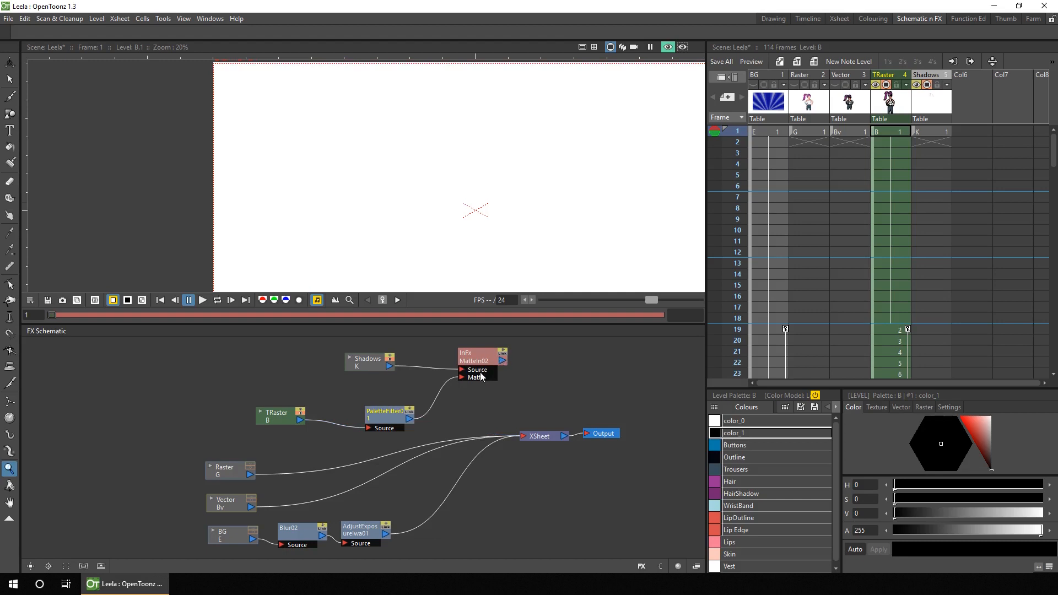
pyautogui.click(504, 364)
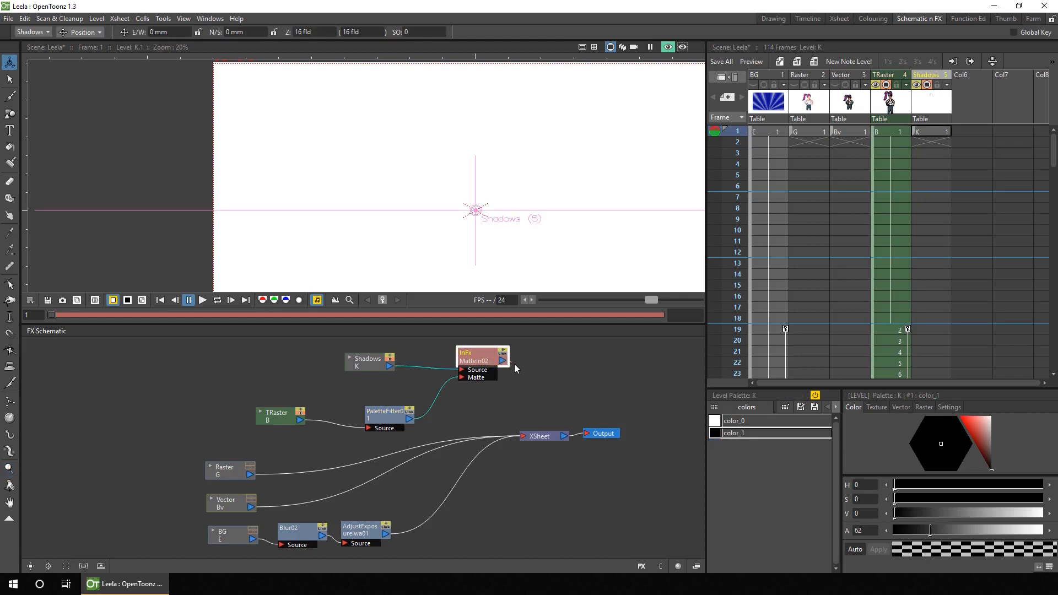
pyautogui.moveTo(524, 427); pyautogui.dragTo(522, 436)
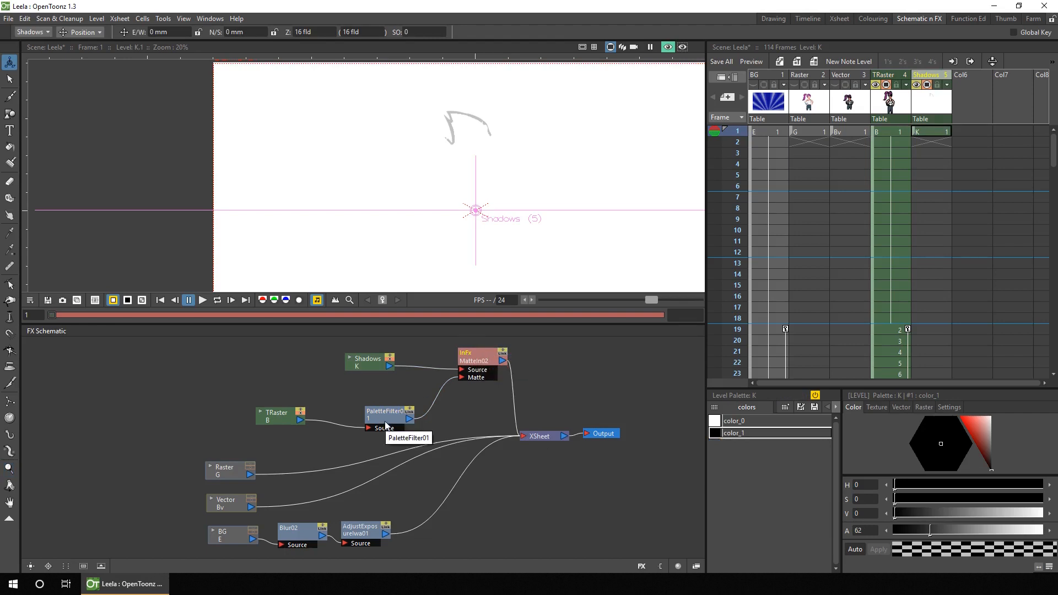
# Move the Palette Filter node slightly up towards Shadows and link TRaster's output to XSheet.
pyautogui.moveTo(386, 425); pyautogui.dragTo(365, 408)
pyautogui.click(300, 422)
pyautogui.moveTo(350, 442); pyautogui.dragTo(523, 435)
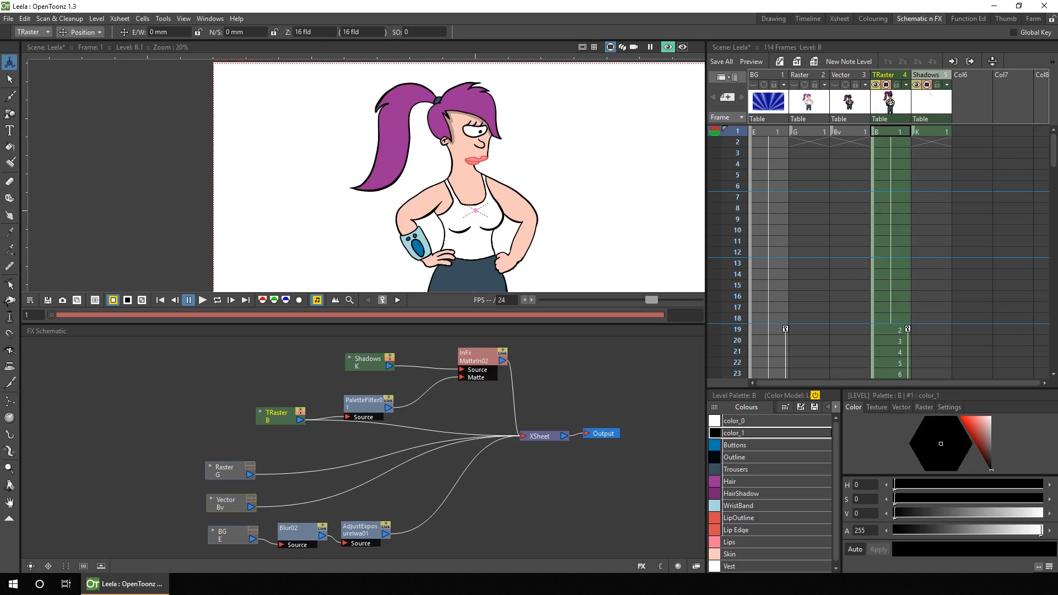
# Examine the shadow edges around the face and hair, comparing the view with the preview off and on.
pyautogui.scroll(7, 460, 187)
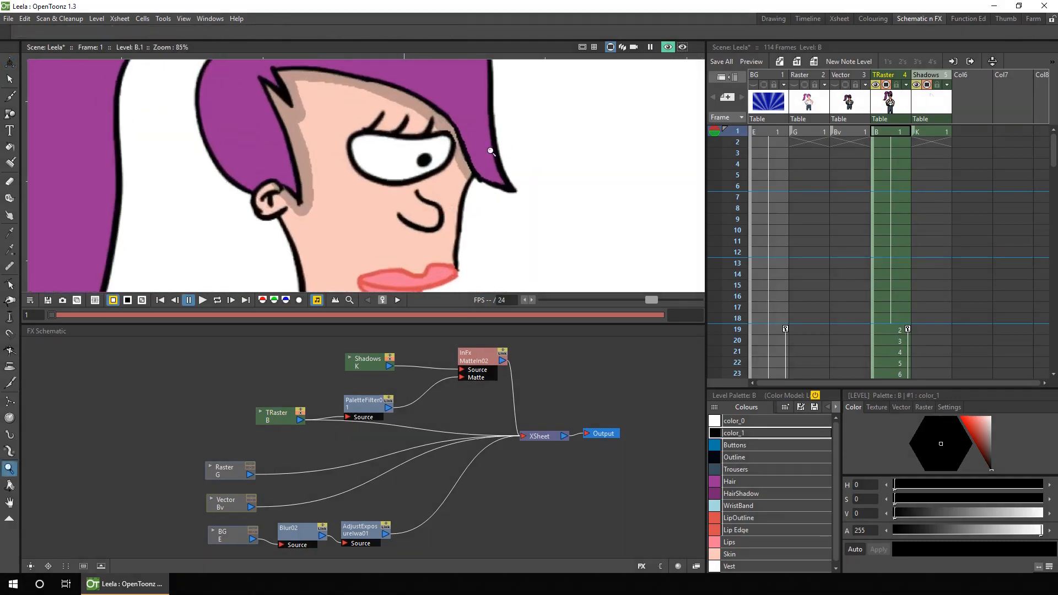
pyautogui.moveTo(487, 152); pyautogui.dragTo(507, 191)
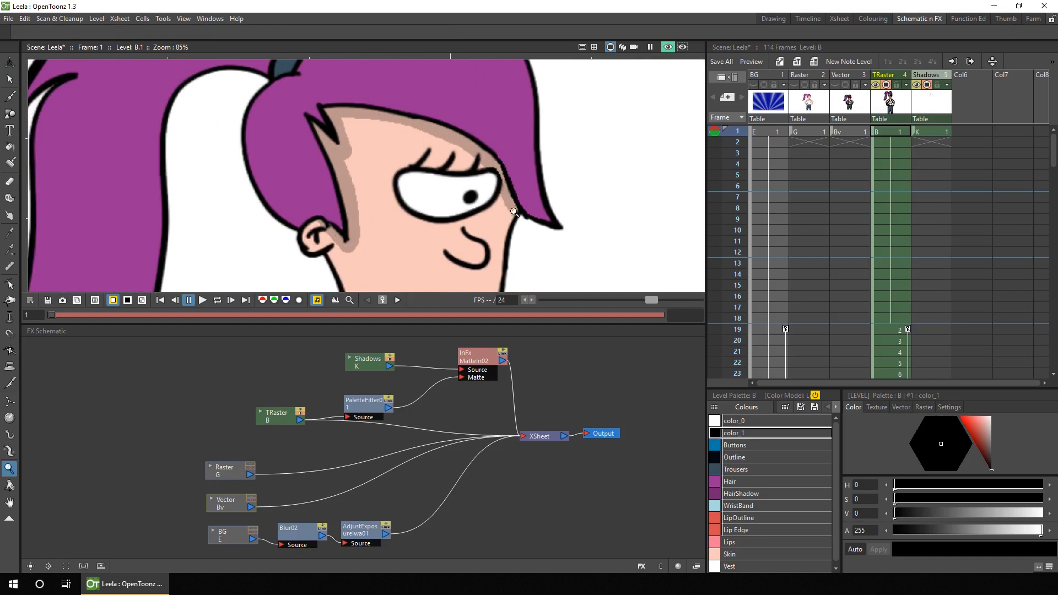
pyautogui.click(668, 46)
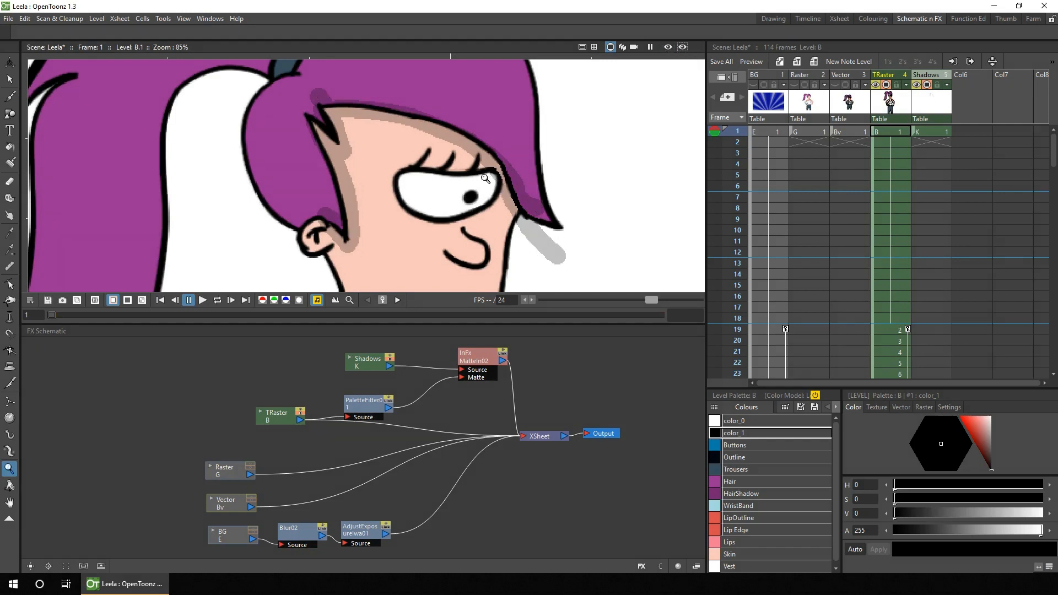
pyautogui.click(668, 47)
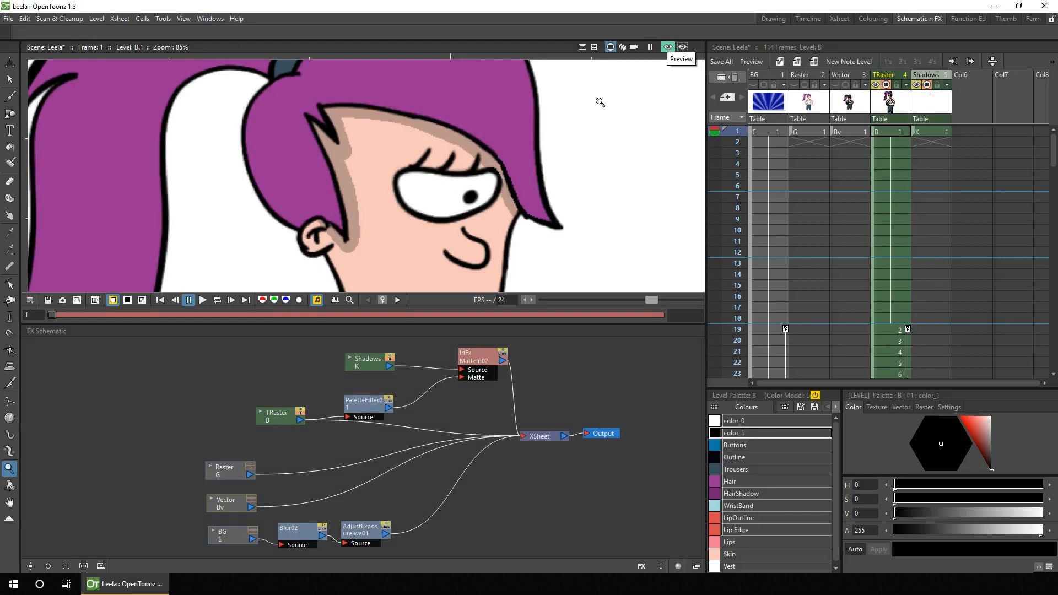
pyautogui.scroll(-4, 600, 103)
pyautogui.moveTo(572, 185); pyautogui.dragTo(508, 196)
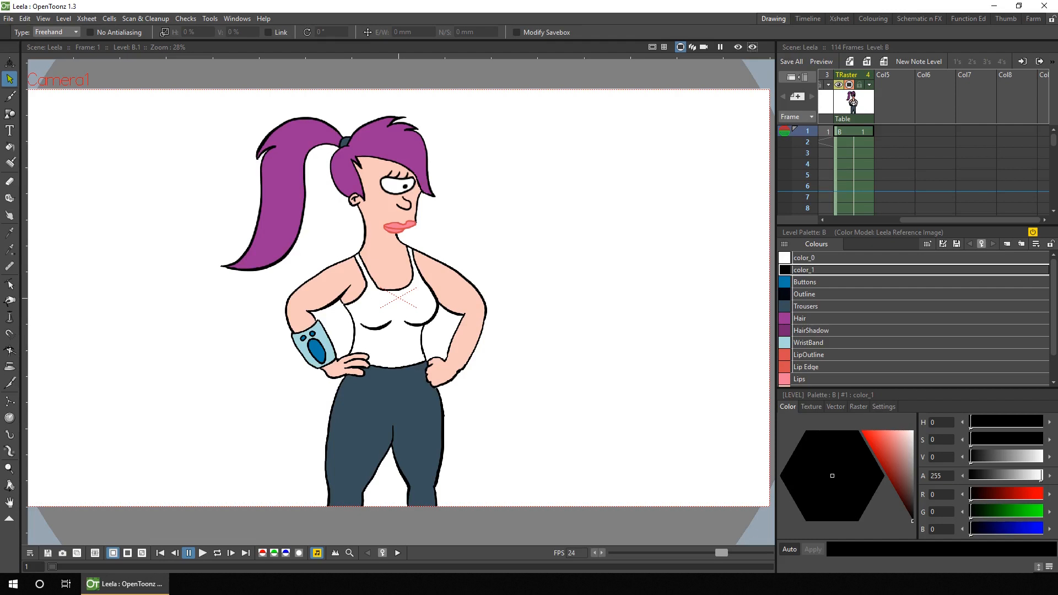
# Start a plastic mesh for TRaster's frame 1 drawing and set Mesh Edges Length to about 6.93 mm.
pyautogui.click(9, 452)
pyautogui.click(854, 132)
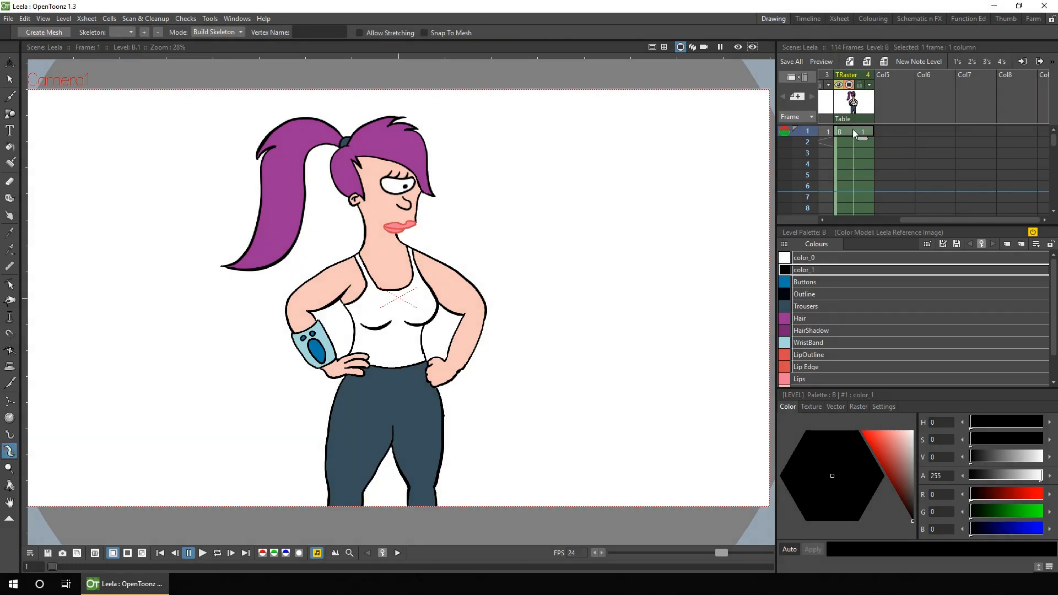
pyautogui.click(52, 34)
pyautogui.moveTo(619, 177); pyautogui.dragTo(497, 103)
pyautogui.moveTo(527, 12); pyautogui.dragTo(558, 18)
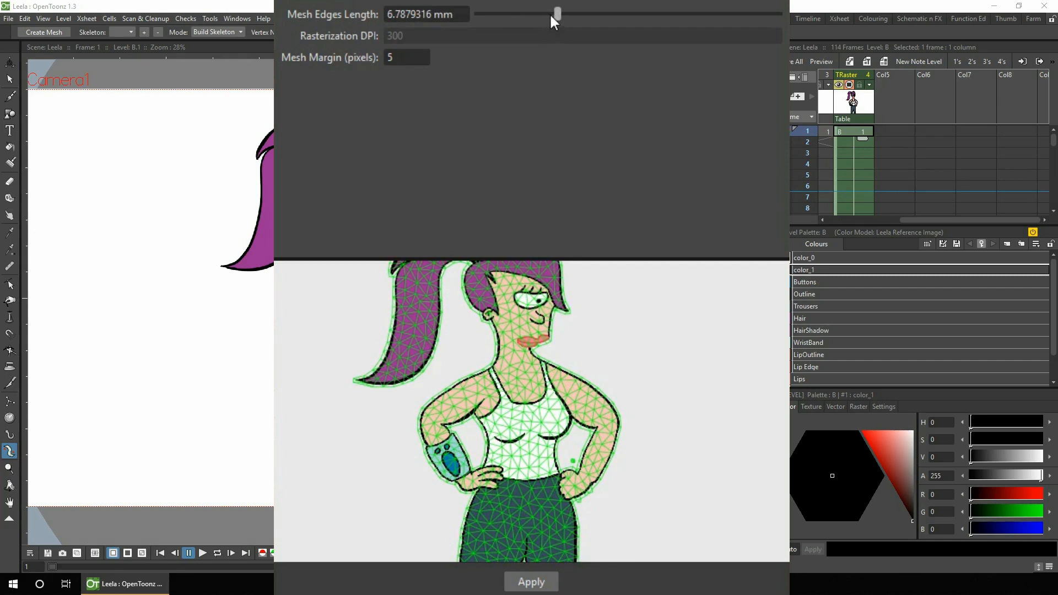
pyautogui.moveTo(558, 15); pyautogui.dragTo(560, 16)
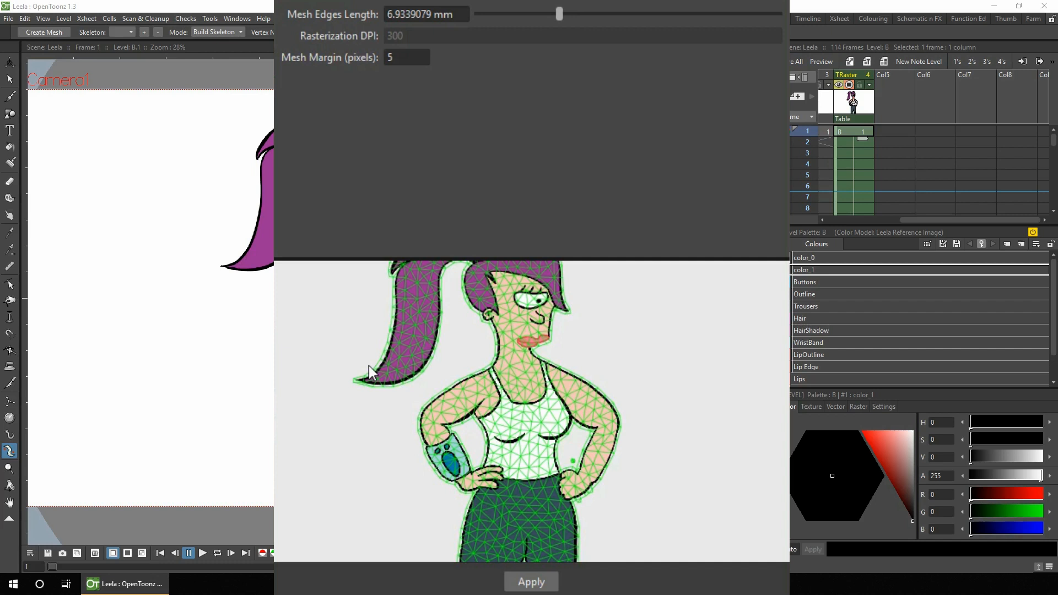
# Try Mesh Margin values of 2, 15 and 50 pixels for the character's mesh.
pyautogui.click(407, 57)
pyautogui.write('2')
pyautogui.doubleClick(406, 57)
pyautogui.write('15')
pyautogui.press('Return')
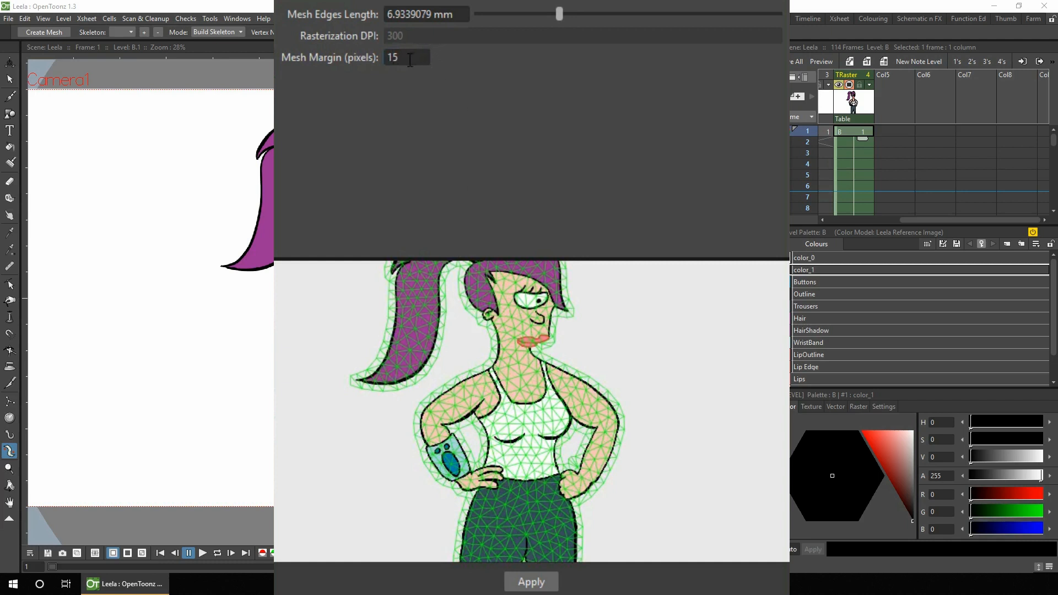
pyautogui.doubleClick(414, 57)
pyautogui.write('50')
pyautogui.press('Return')
# Set the Mesh Margin to 2 pixels and create the mesh, deleting the old mesh level entirely.
pyautogui.doubleClick(413, 58)
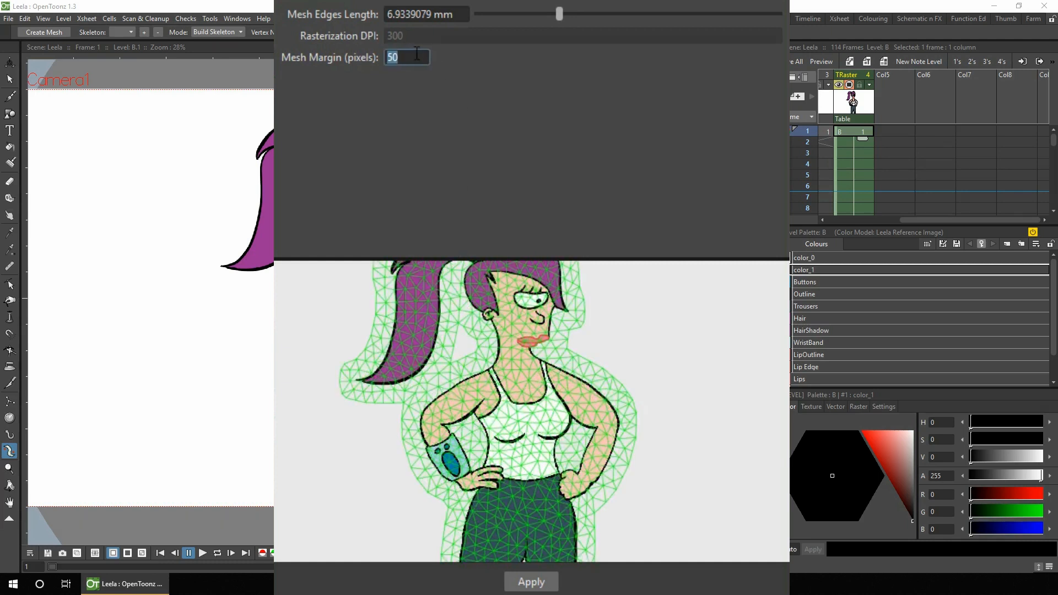
pyautogui.write('2')
pyautogui.press('Return')
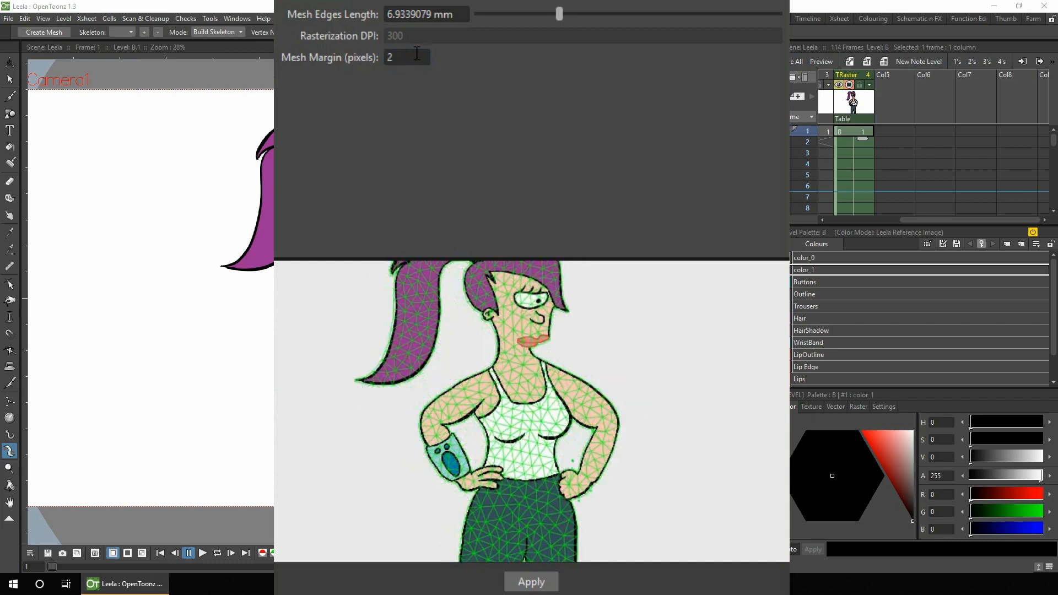
pyautogui.click(531, 582)
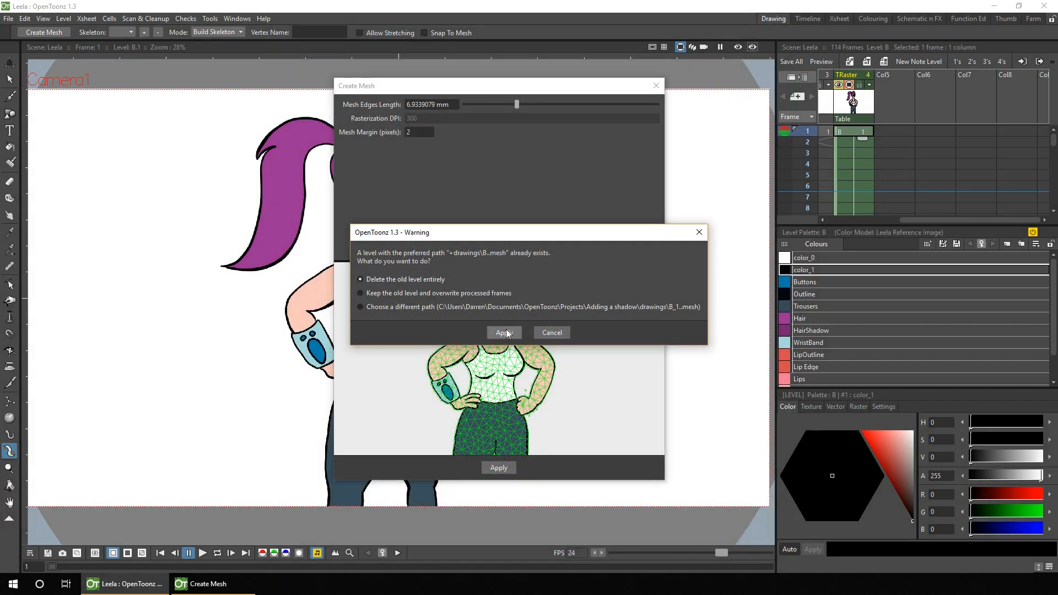
pyautogui.click(505, 332)
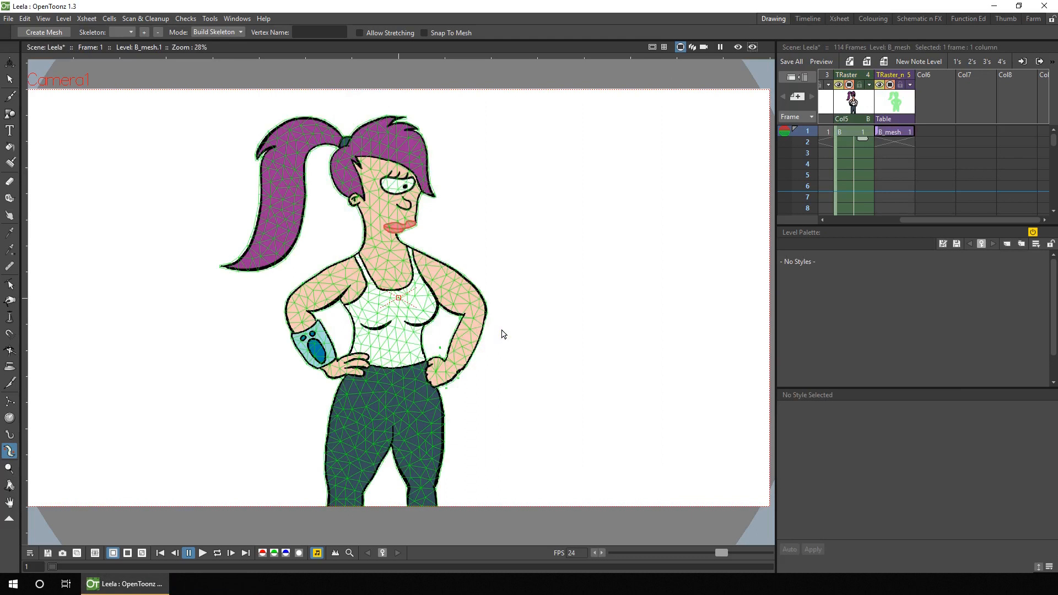
# Extend the B_mesh exposure to frame 7 and add the skeleton's root vertex at the character's waist.
pyautogui.moveTo(909, 142); pyautogui.dragTo(902, 196)
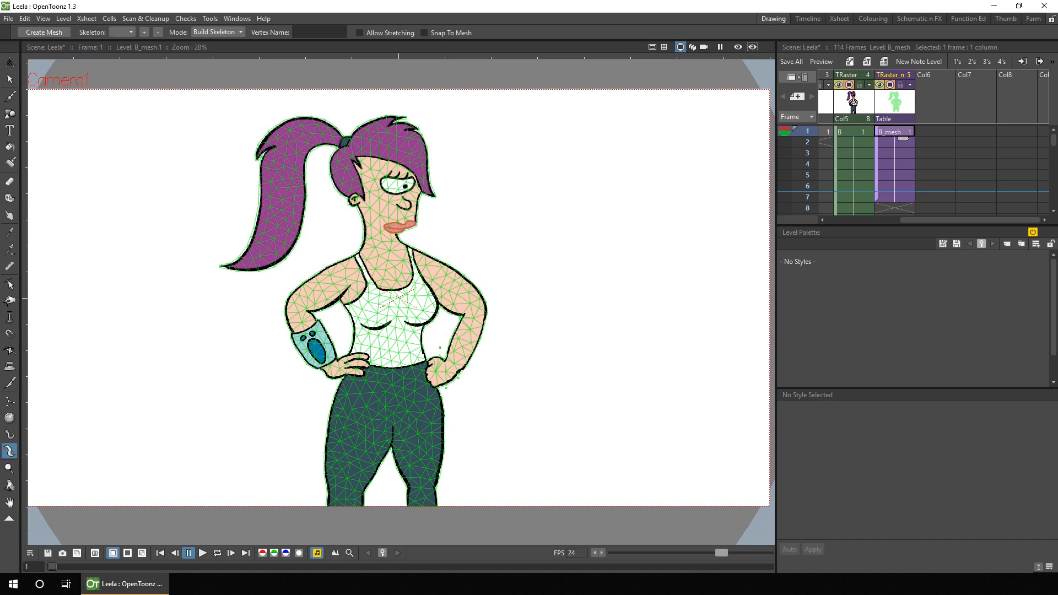
pyautogui.click(393, 346)
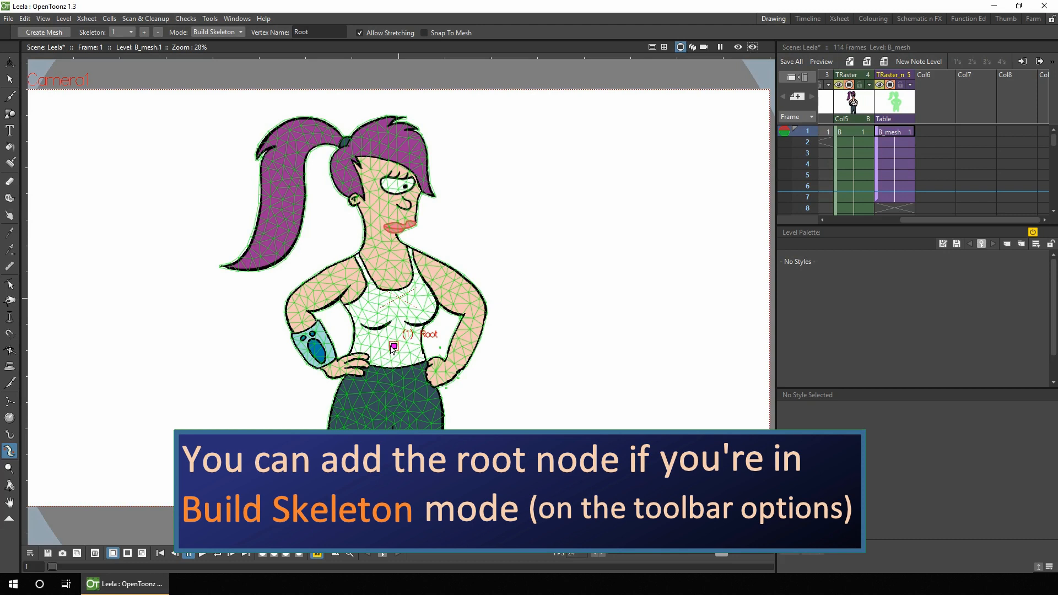
# Create a Toonz Raster level named L in the empty column after the mesh and extend it to frame 7.
pyautogui.click(931, 131)
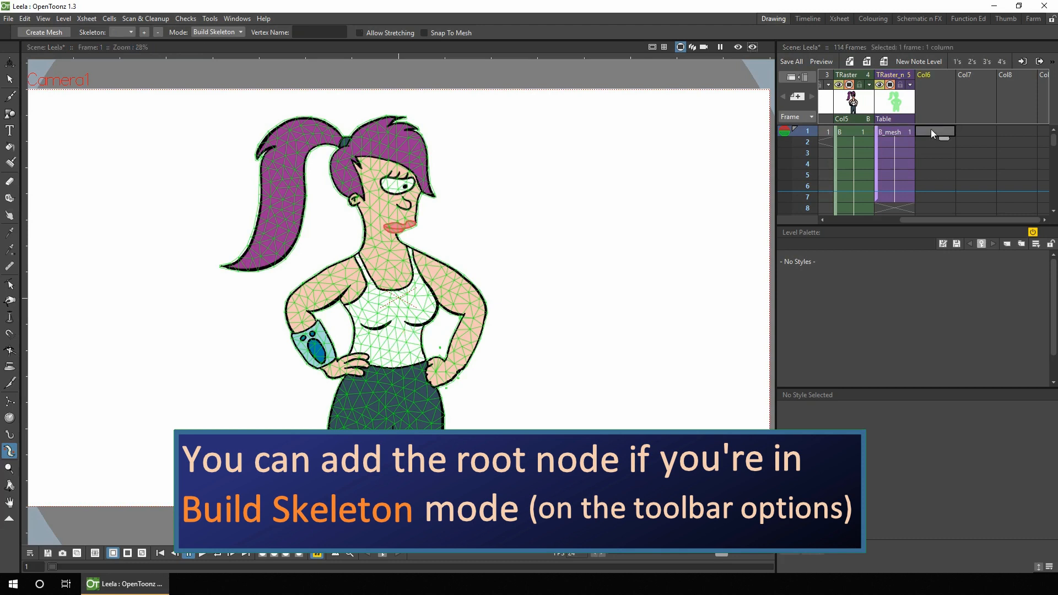
pyautogui.click(867, 61)
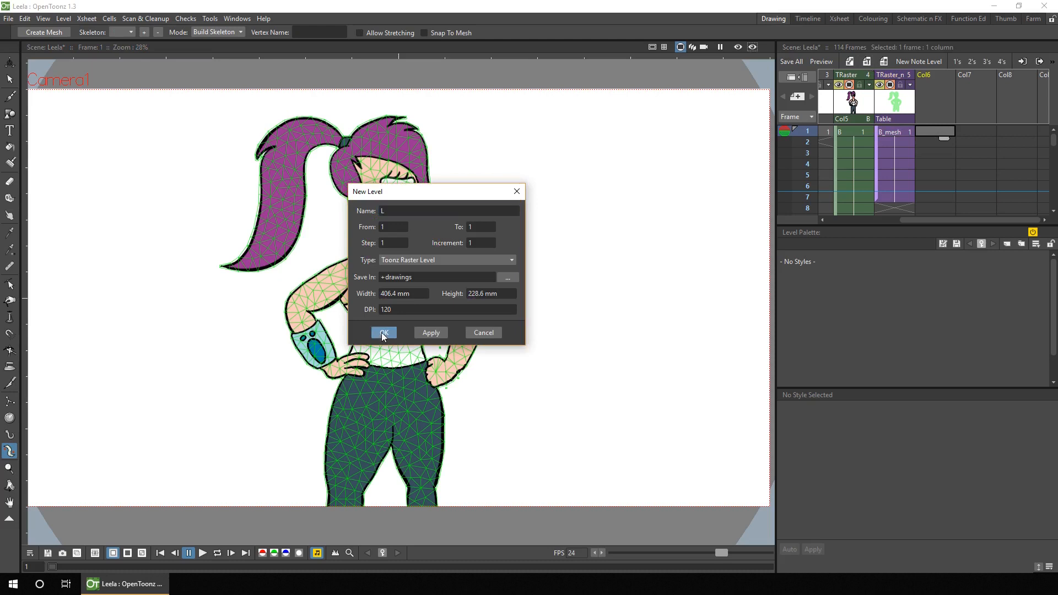
pyautogui.click(384, 333)
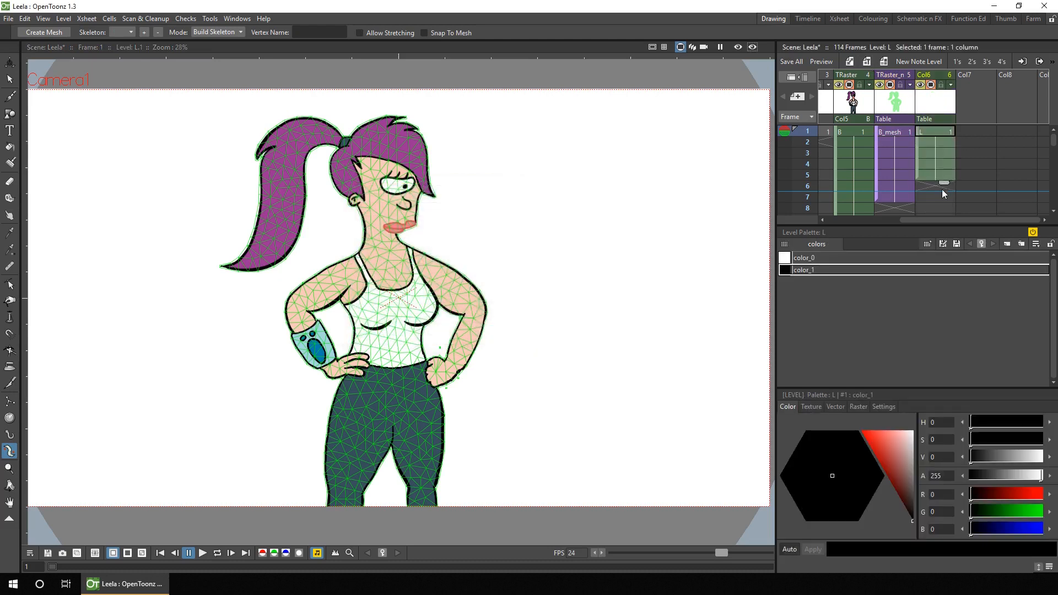
pyautogui.moveTo(941, 190); pyautogui.dragTo(940, 206)
pyautogui.click(937, 127)
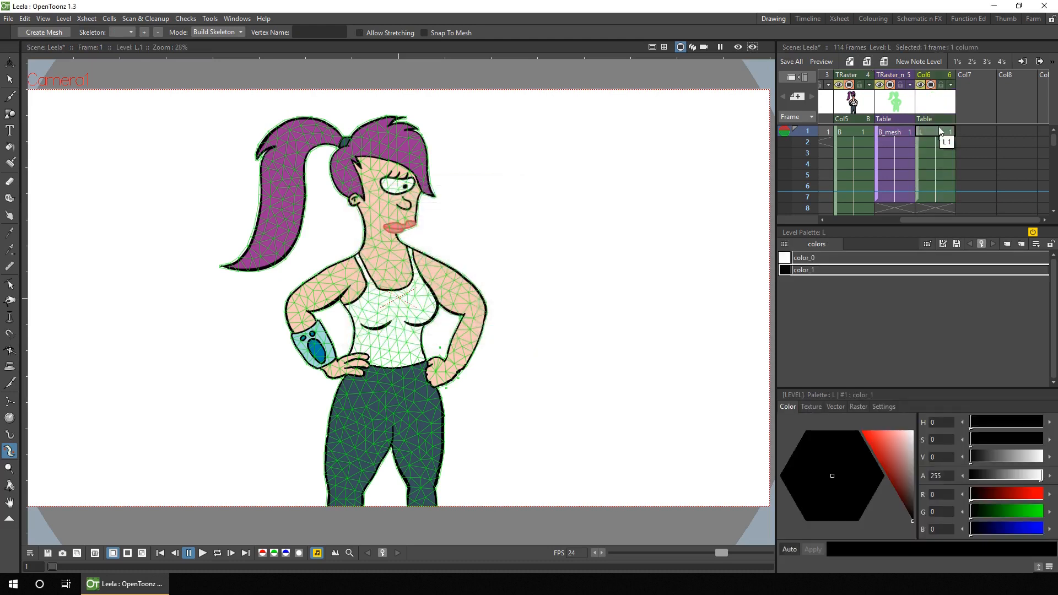
# Paint black shadow areas along the ponytail, hair, face, neck, arms, vest and trousers with the Paint Brush, using size 10 for the details.
pyautogui.click(10, 162)
pyautogui.moveTo(77, 32); pyautogui.dragTo(92, 32)
pyautogui.moveTo(221, 269)
pyautogui.mouseDown()
pyautogui.moveTo(327, 152)
pyautogui.moveTo(364, 253)
pyautogui.moveTo(328, 506)
pyautogui.mouseUp()
pyautogui.moveTo(338, 314)
pyautogui.mouseDown()
pyautogui.moveTo(352, 291)
pyautogui.moveTo(347, 356)
pyautogui.mouseUp()
pyautogui.moveTo(92, 32); pyautogui.dragTo(70, 32)
pyautogui.moveTo(362, 327); pyautogui.dragTo(432, 329)
pyautogui.moveTo(356, 261); pyautogui.dragTo(357, 301)
pyautogui.moveTo(408, 247); pyautogui.dragTo(407, 287)
pyautogui.moveTo(445, 359); pyautogui.dragTo(445, 356)
pyautogui.moveTo(439, 303); pyautogui.dragTo(465, 317)
pyautogui.moveTo(274, 149); pyautogui.dragTo(258, 175)
pyautogui.moveTo(357, 158); pyautogui.dragTo(414, 179)
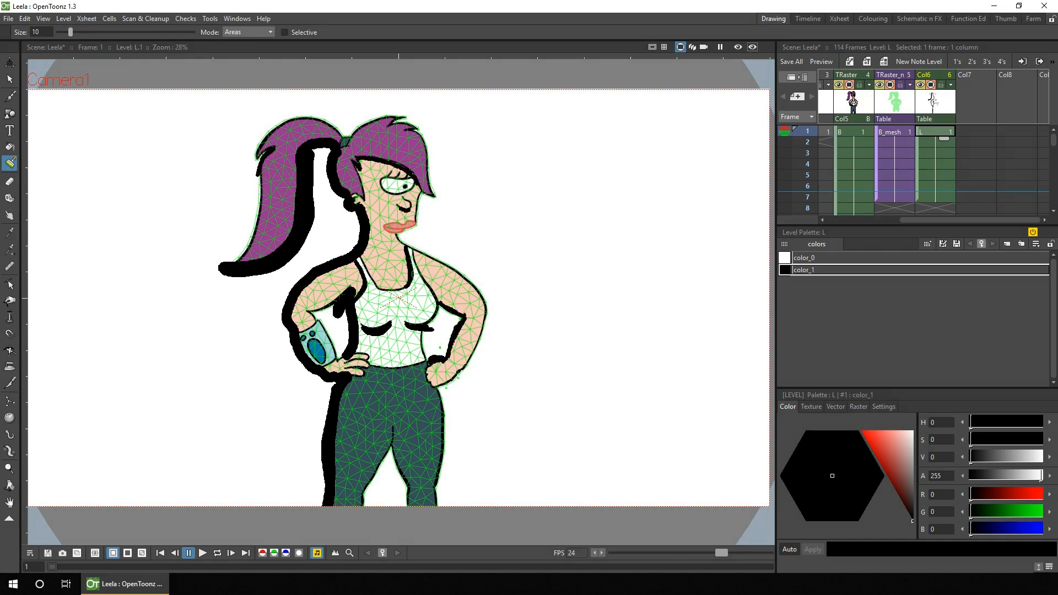
# Set color_1's alpha to 96, erase the stray shadow beside the vest strap, and save the scene.
pyautogui.moveTo(1026, 477); pyautogui.dragTo(997, 475)
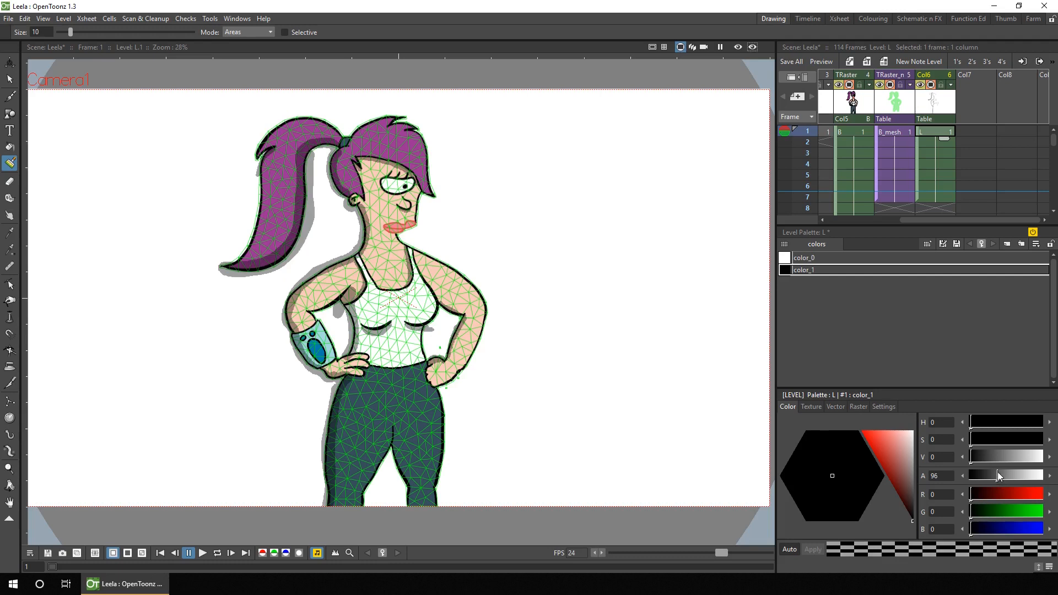
pyautogui.press('a')
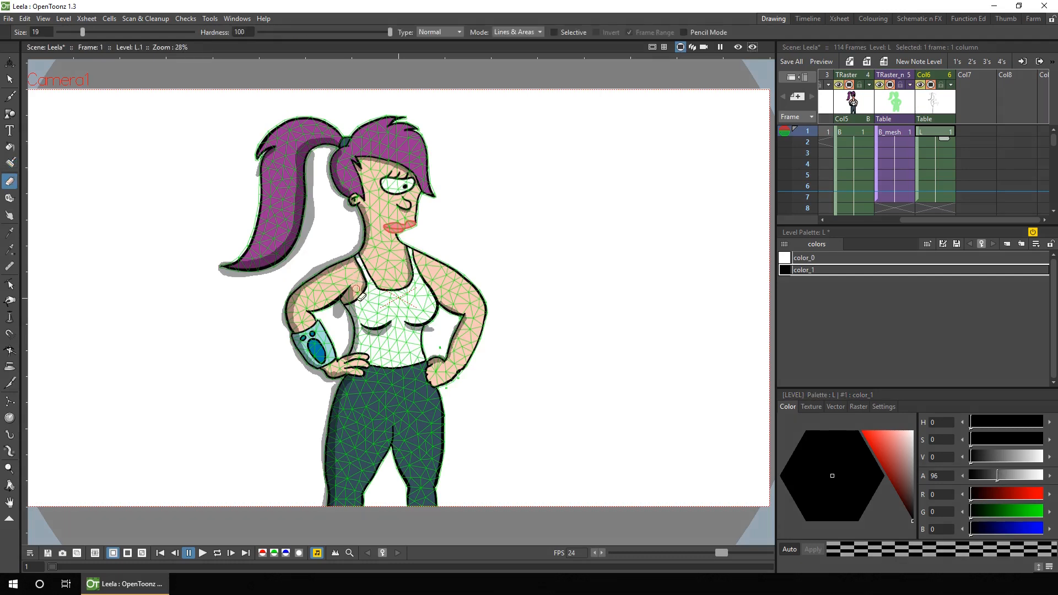
pyautogui.press('k')
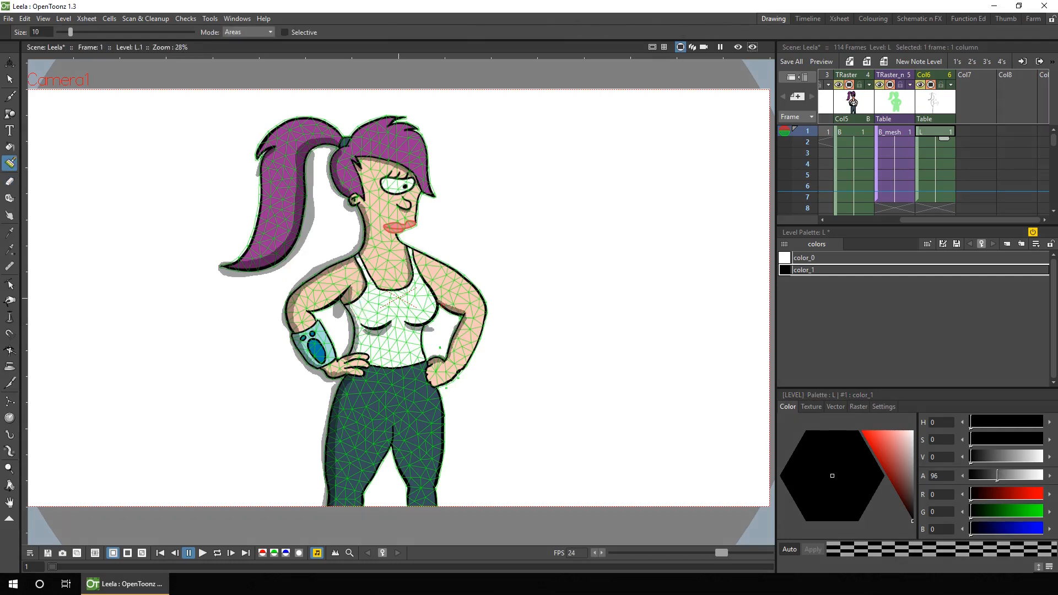
pyautogui.hotkey('ctrl', 's')
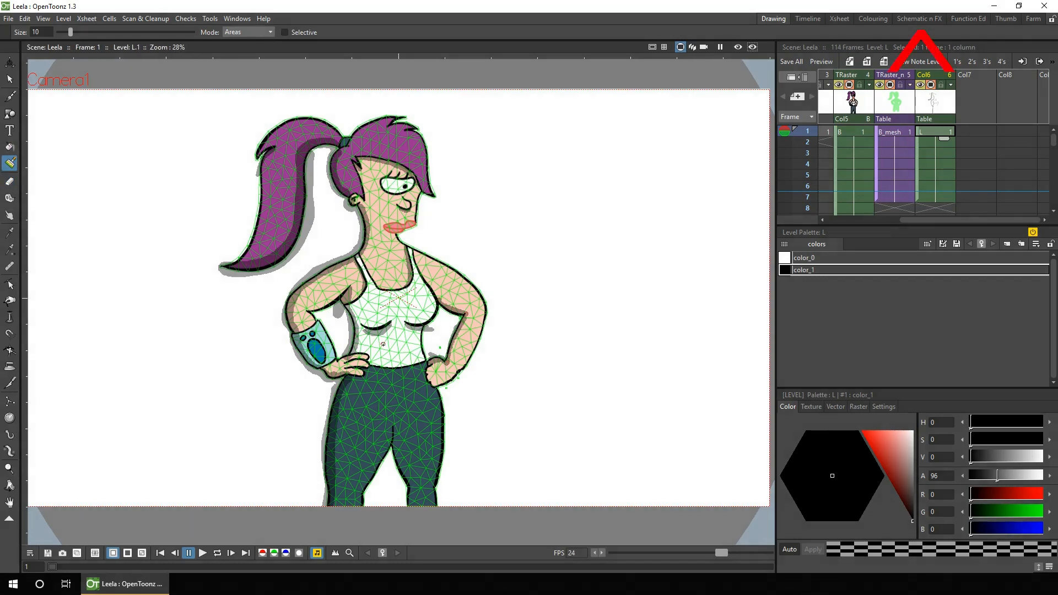
# Spread out the Table, Col6, mesh and TRaster nodes in the Stage Schematic so their links are clear.
pyautogui.click(911, 20)
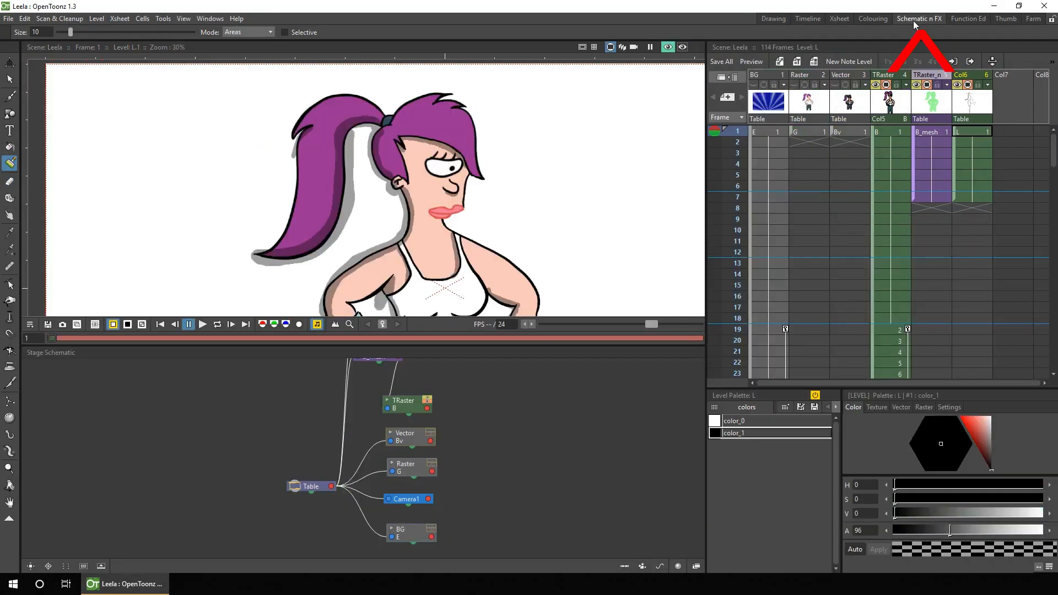
pyautogui.hotkey('shift', 'space')
pyautogui.moveTo(603, 141); pyautogui.dragTo(565, 174)
pyautogui.moveTo(667, 196); pyautogui.dragTo(580, 175)
pyautogui.click(934, 132)
pyautogui.click(958, 132)
pyautogui.click(309, 485)
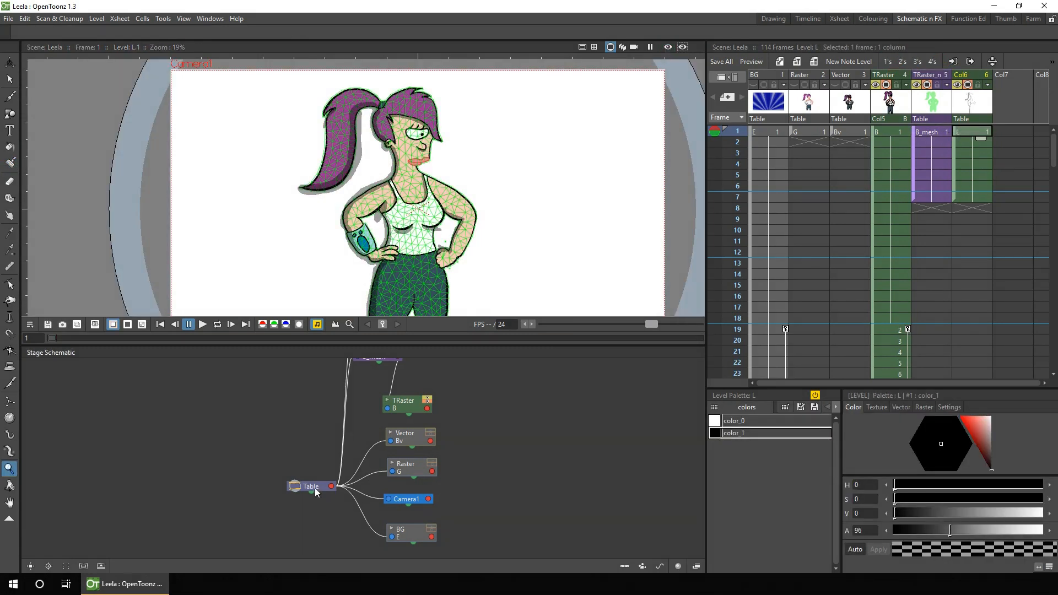
pyautogui.moveTo(303, 481); pyautogui.dragTo(246, 436)
pyautogui.moveTo(462, 382); pyautogui.dragTo(477, 479)
pyautogui.moveTo(394, 411); pyautogui.dragTo(432, 389)
pyautogui.moveTo(388, 440); pyautogui.dragTo(415, 448)
pyautogui.moveTo(415, 488); pyautogui.dragTo(494, 448)
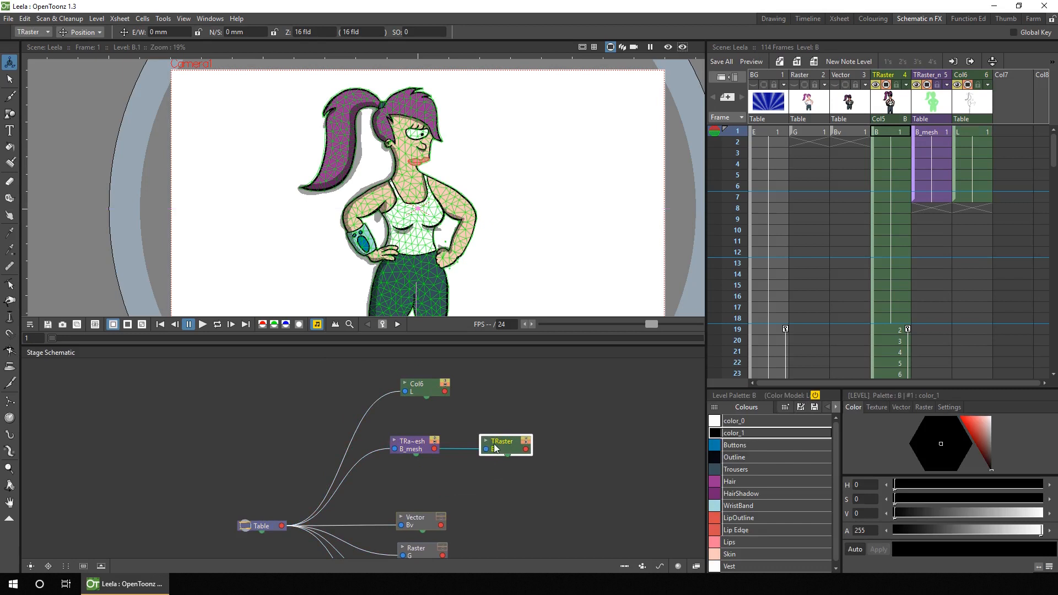
# Rename the Col6 column as Shadow.
pyautogui.doubleClick(969, 75)
pyautogui.write('S')
pyautogui.write('hadow')
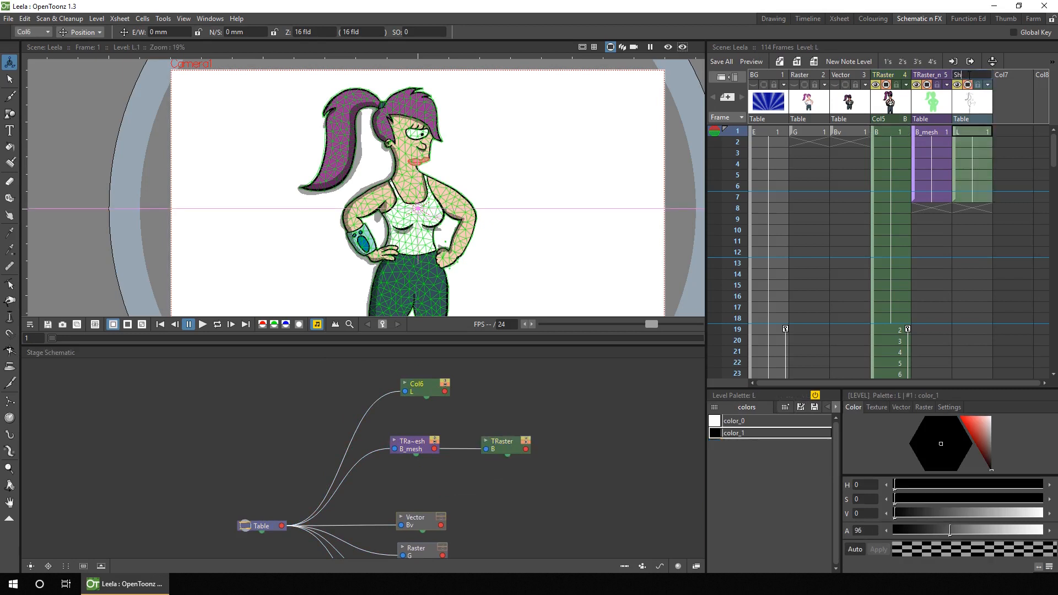
pyautogui.press('Return')
# Link the Shadow node to the mesh node and disconnect the TRaster node from the mesh.
pyautogui.moveTo(437, 388); pyautogui.dragTo(433, 450)
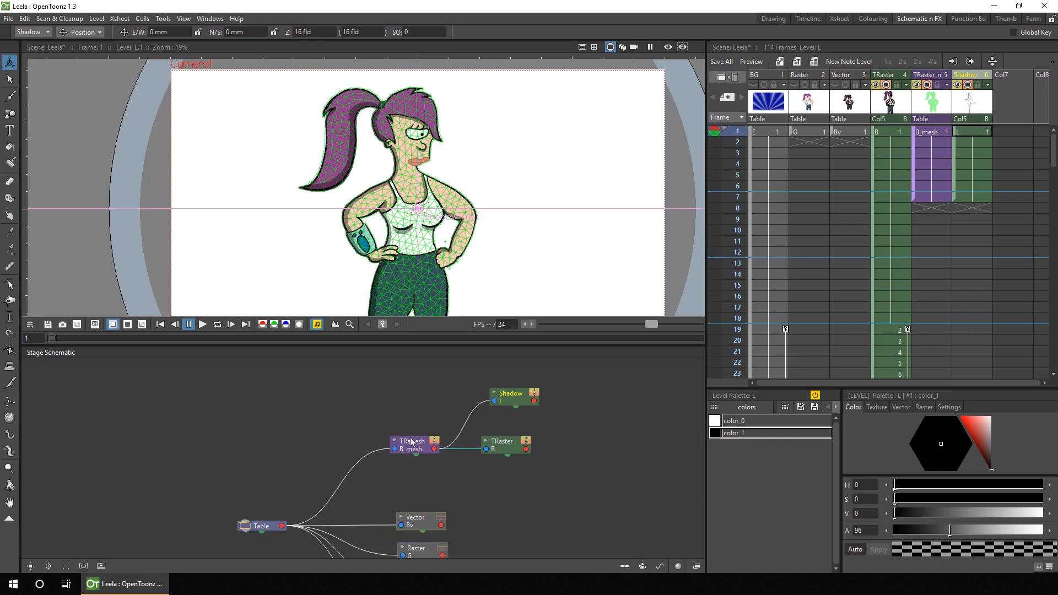
pyautogui.press('Delete')
pyautogui.moveTo(504, 448); pyautogui.dragTo(494, 473)
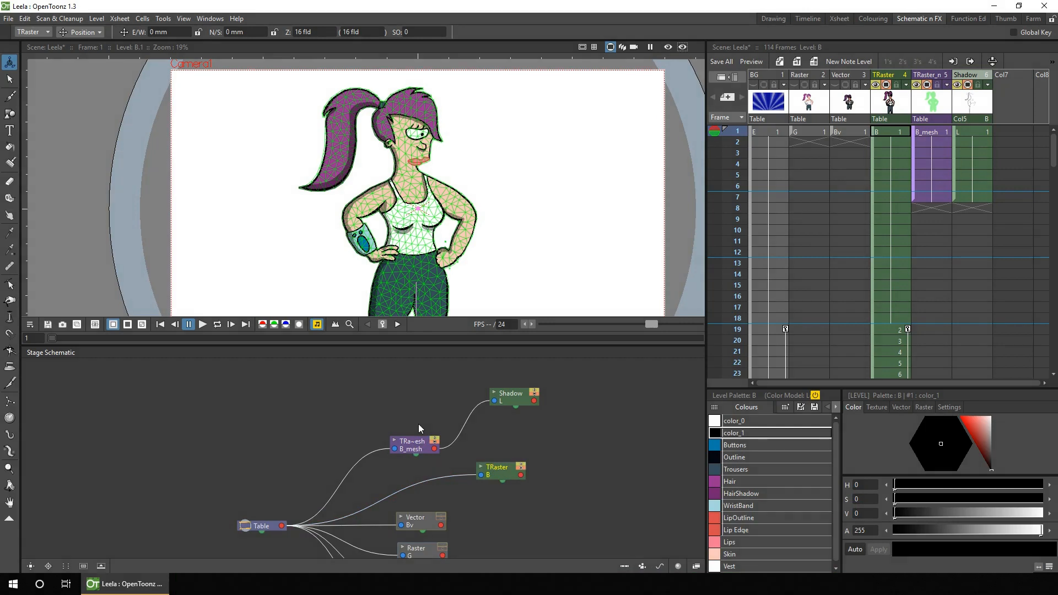
# Edit the B_mesh outline in Edit Mesh mode, pulling its vertices onto the hair's upper outline.
pyautogui.click(9, 468)
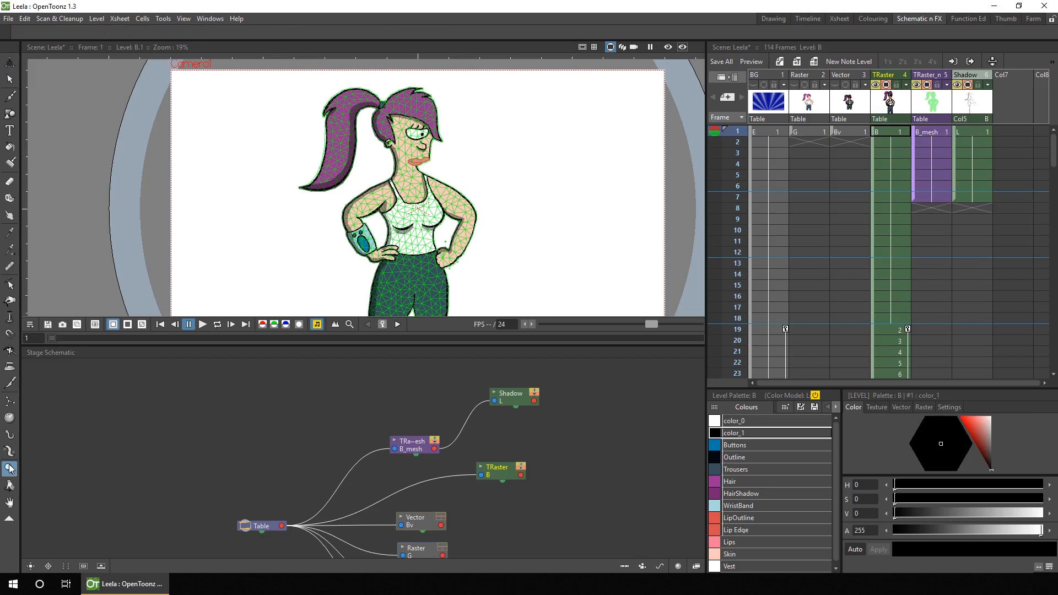
pyautogui.moveTo(384, 110); pyautogui.dragTo(503, 62)
pyautogui.moveTo(448, 84); pyautogui.dragTo(462, 145)
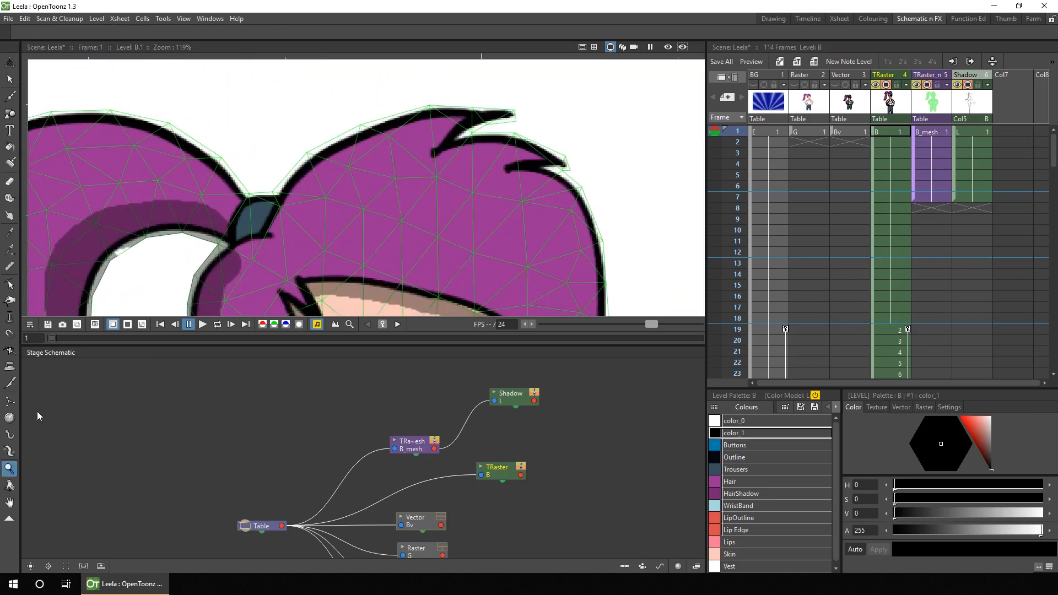
pyautogui.click(10, 451)
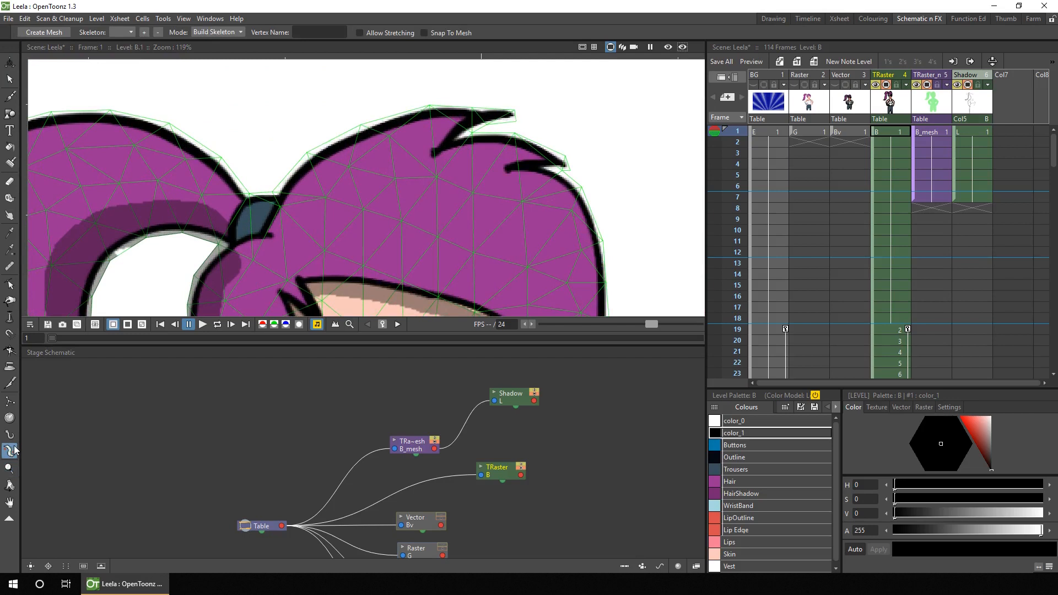
pyautogui.click(218, 32)
pyautogui.click(218, 43)
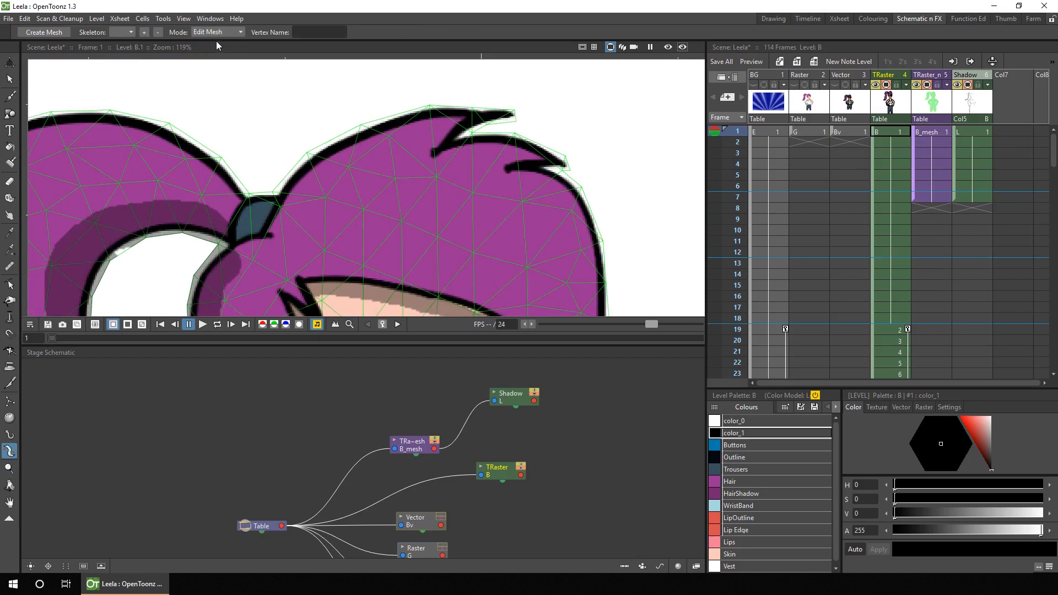
pyautogui.click(932, 133)
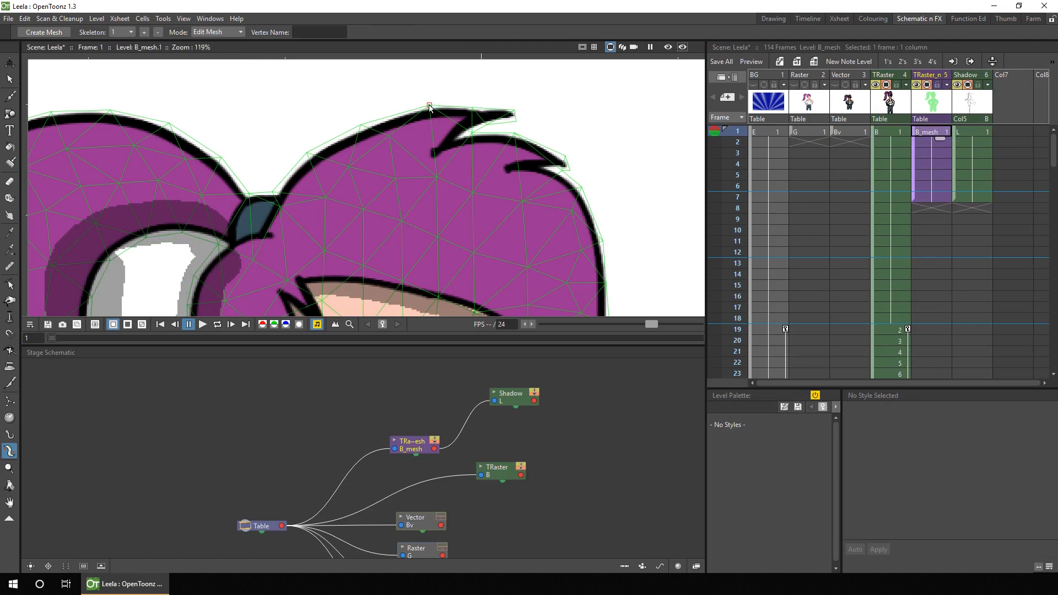
pyautogui.click(361, 125)
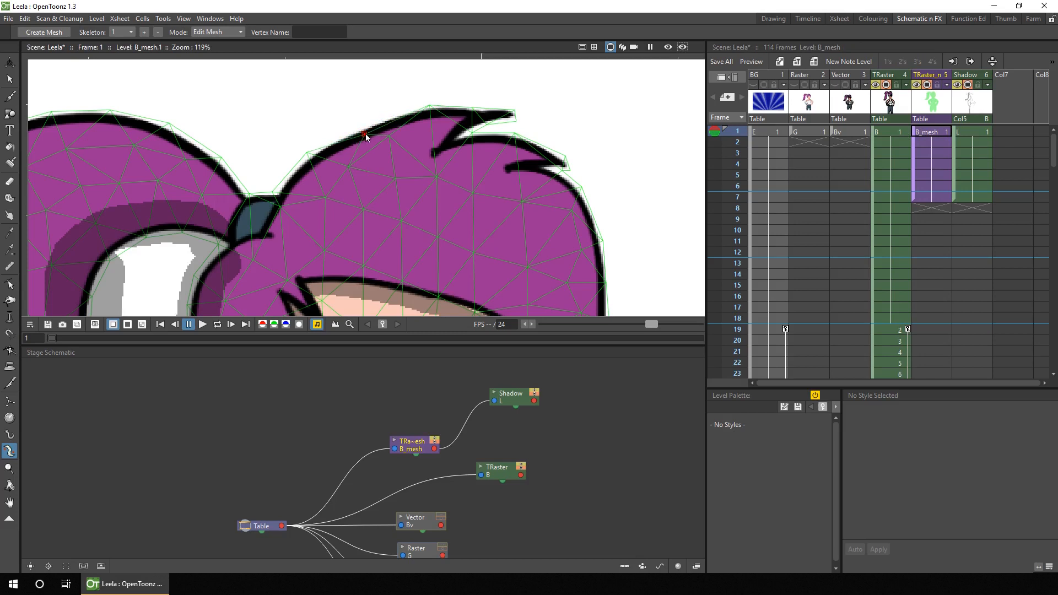
pyautogui.moveTo(431, 110); pyautogui.dragTo(471, 117)
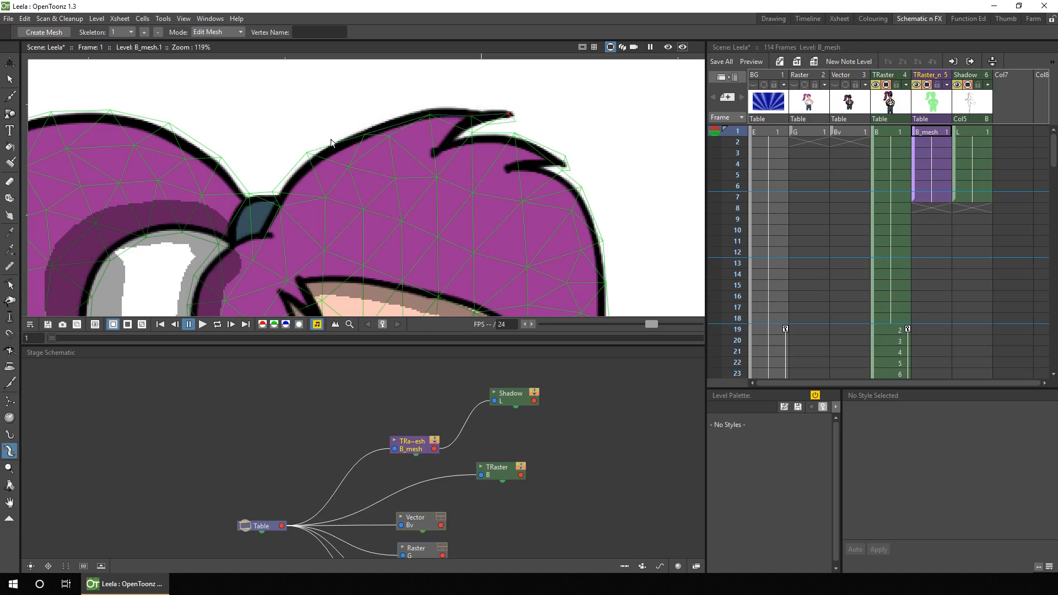
pyautogui.moveTo(312, 162); pyautogui.dragTo(286, 199)
# Move the mesh vertices beside the gap between ponytail and head onto the hair's outline.
pyautogui.moveTo(344, 271); pyautogui.dragTo(449, 165)
pyautogui.moveTo(300, 172); pyautogui.dragTo(307, 176)
pyautogui.moveTo(325, 141); pyautogui.dragTo(338, 139)
pyautogui.moveTo(294, 201); pyautogui.dragTo(301, 202)
pyautogui.moveTo(296, 252); pyautogui.dragTo(306, 253)
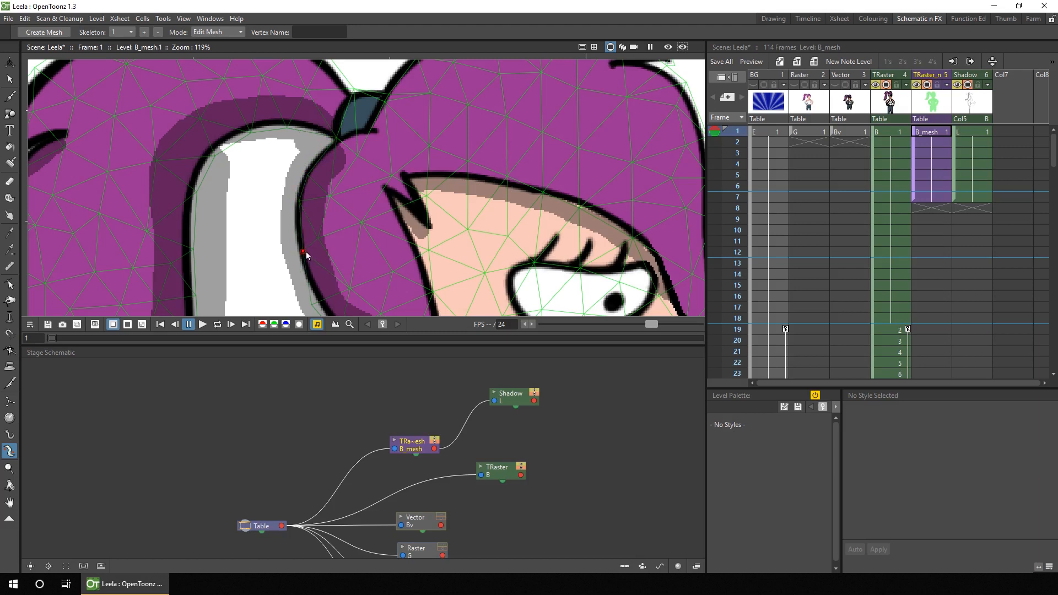
# Compare the shadow masking around the hair in Animate and Edit Mesh modes, ending in Animate mode.
pyautogui.click(217, 32)
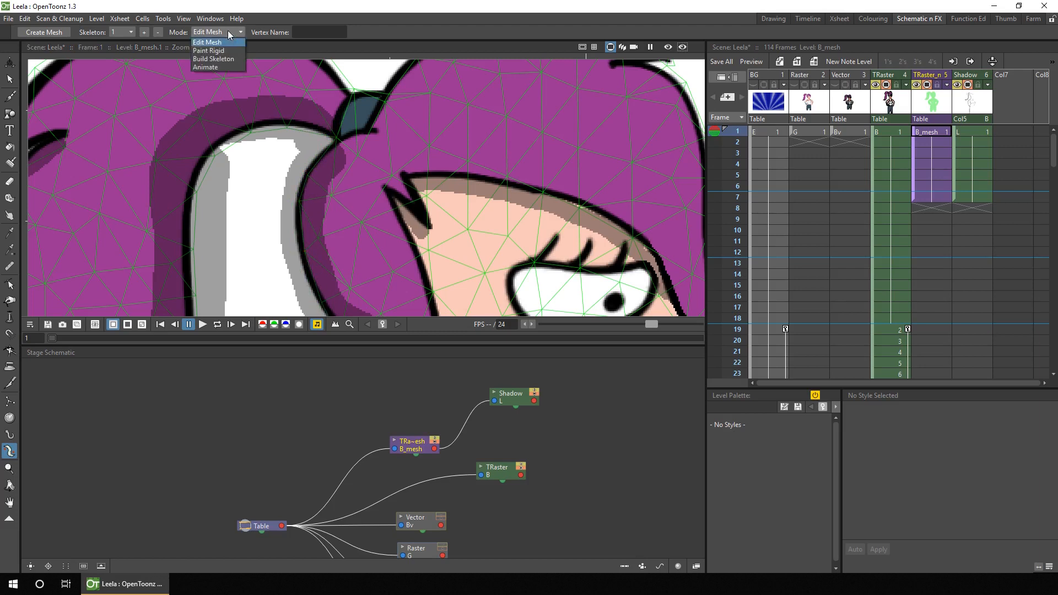
pyautogui.click(219, 67)
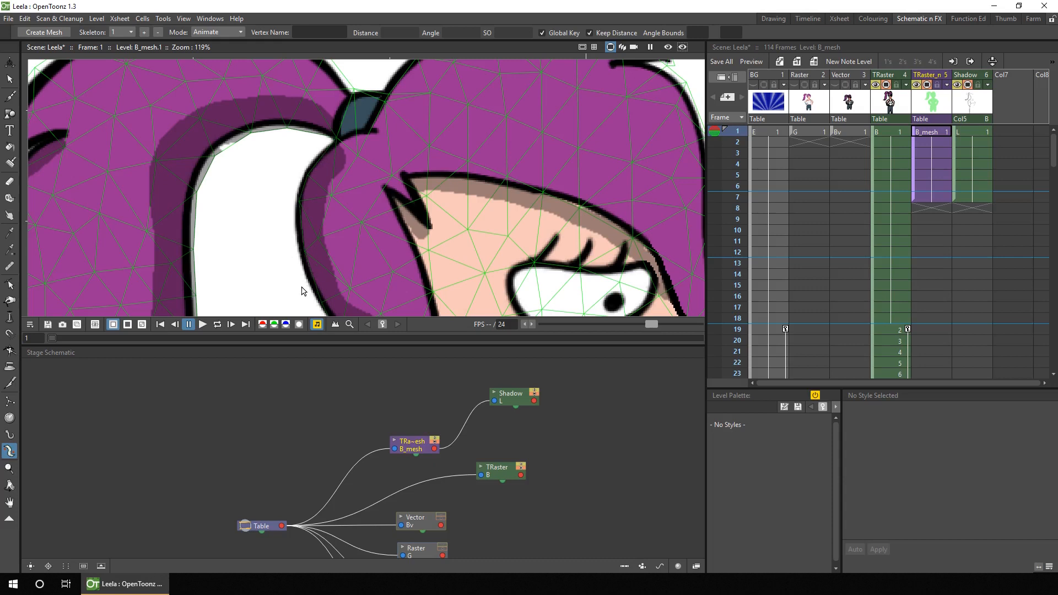
pyautogui.click(218, 32)
pyautogui.click(209, 40)
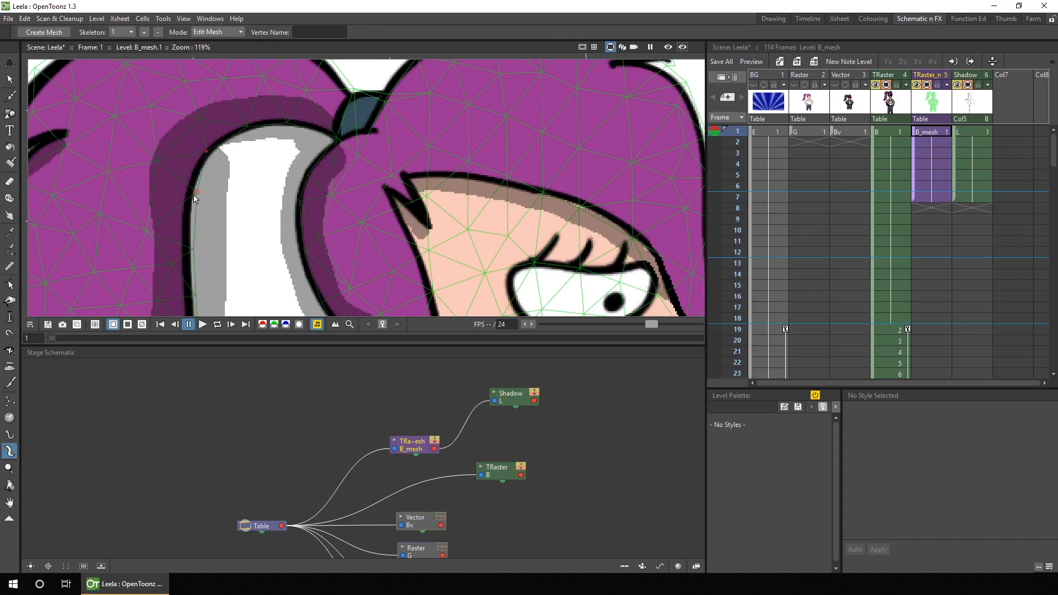
pyautogui.click(217, 32)
pyautogui.click(219, 66)
pyautogui.hotkey('shift', 'space')
pyautogui.moveTo(493, 171); pyautogui.dragTo(589, 439)
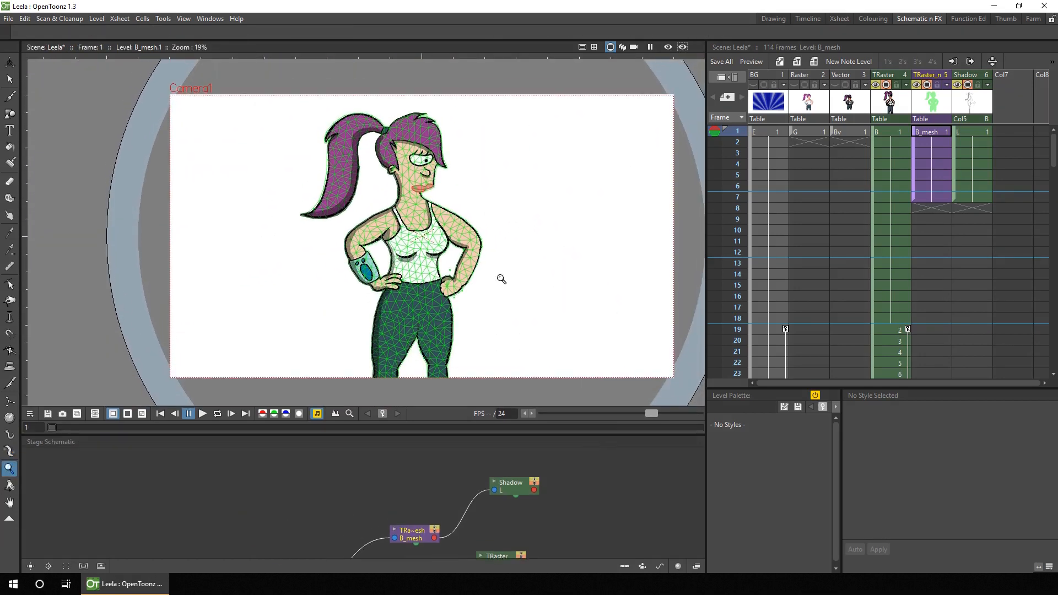
# Move the B_mesh column before the TRaster column and toggle its camera stand visibility.
pyautogui.click(927, 85)
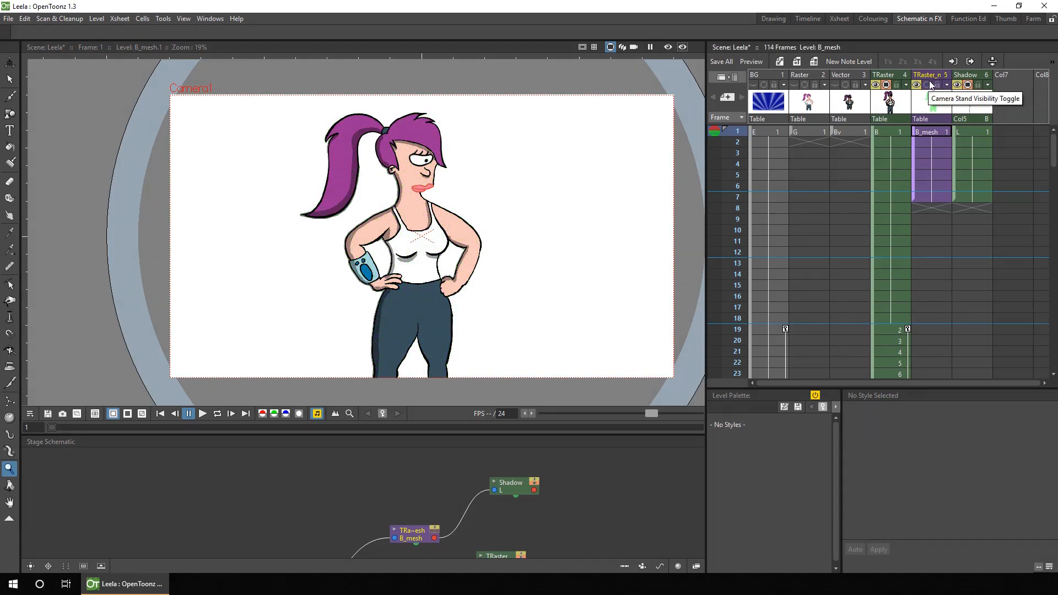
pyautogui.click(927, 84)
pyautogui.click(934, 79)
pyautogui.moveTo(934, 79); pyautogui.dragTo(893, 78)
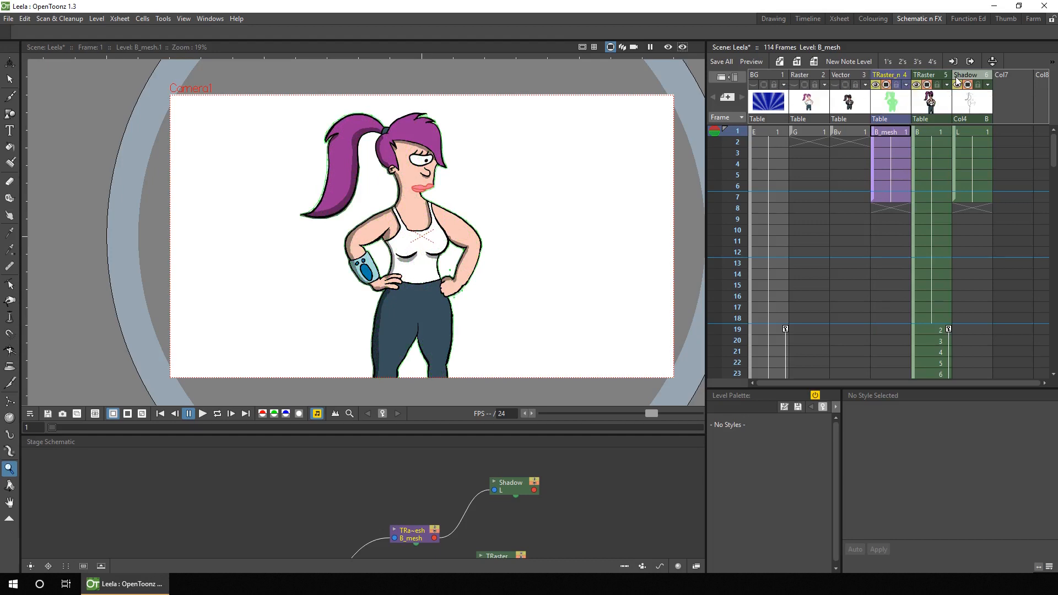
pyautogui.click(886, 86)
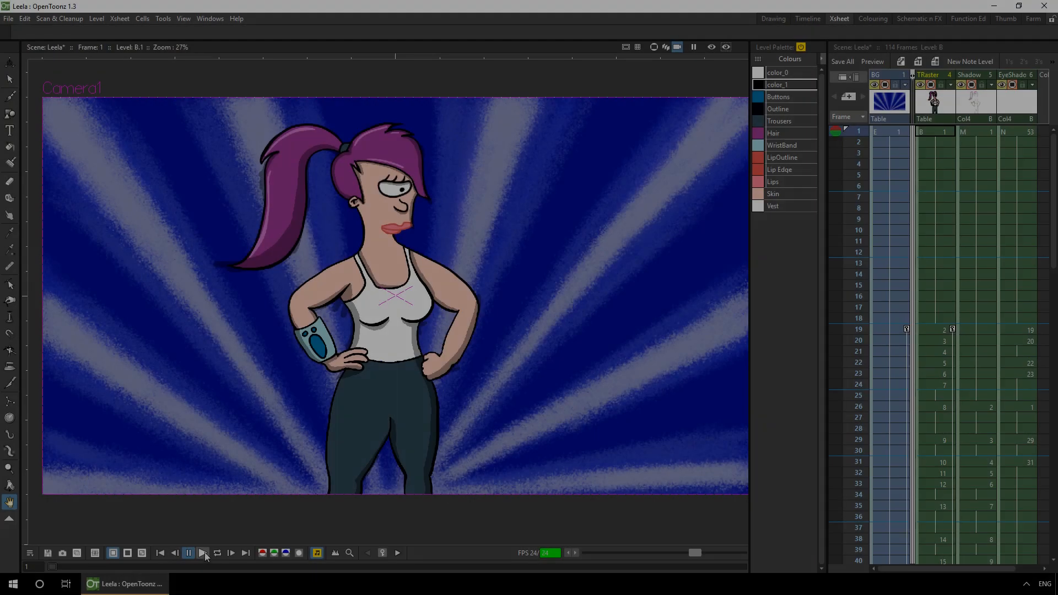
# Play the finished character animation, and replay it from frame 1 with the TRaster column hidden to review the shadows.
pyautogui.click(204, 553)
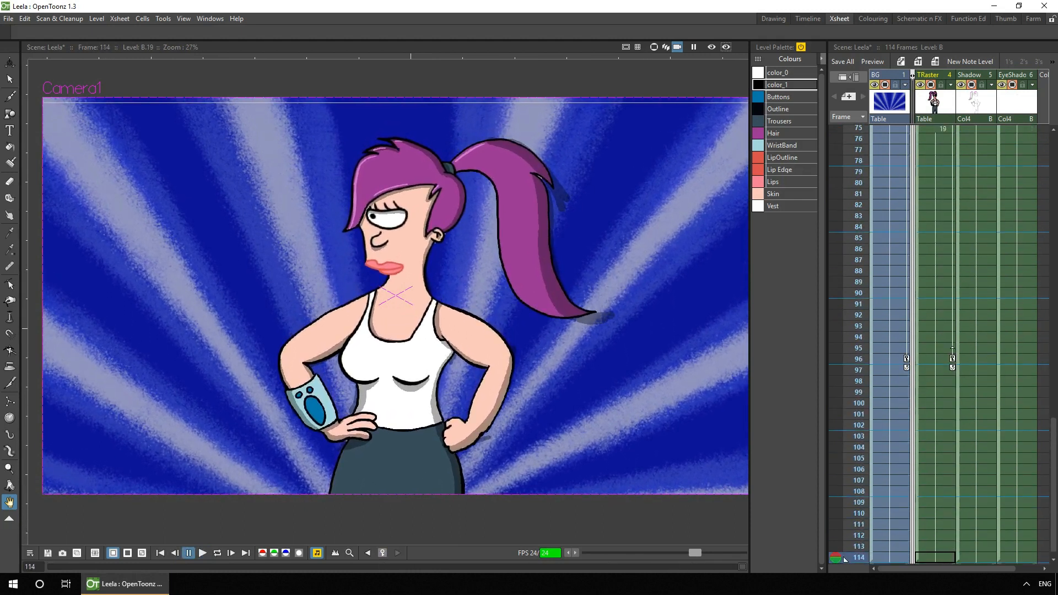
pyautogui.click(160, 553)
pyautogui.click(931, 86)
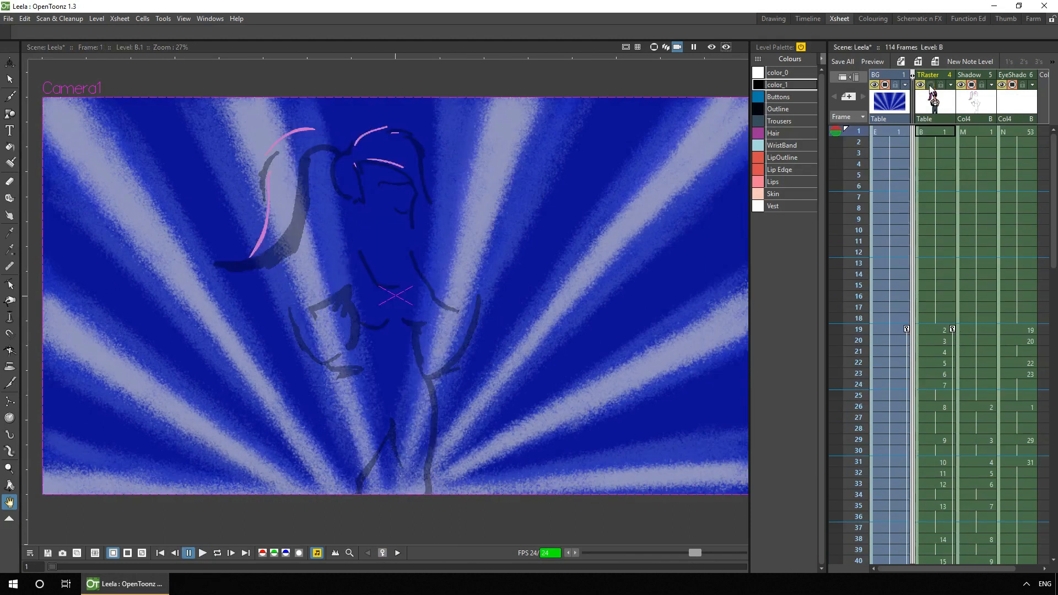
pyautogui.click(930, 85)
pyautogui.click(931, 85)
pyautogui.click(203, 553)
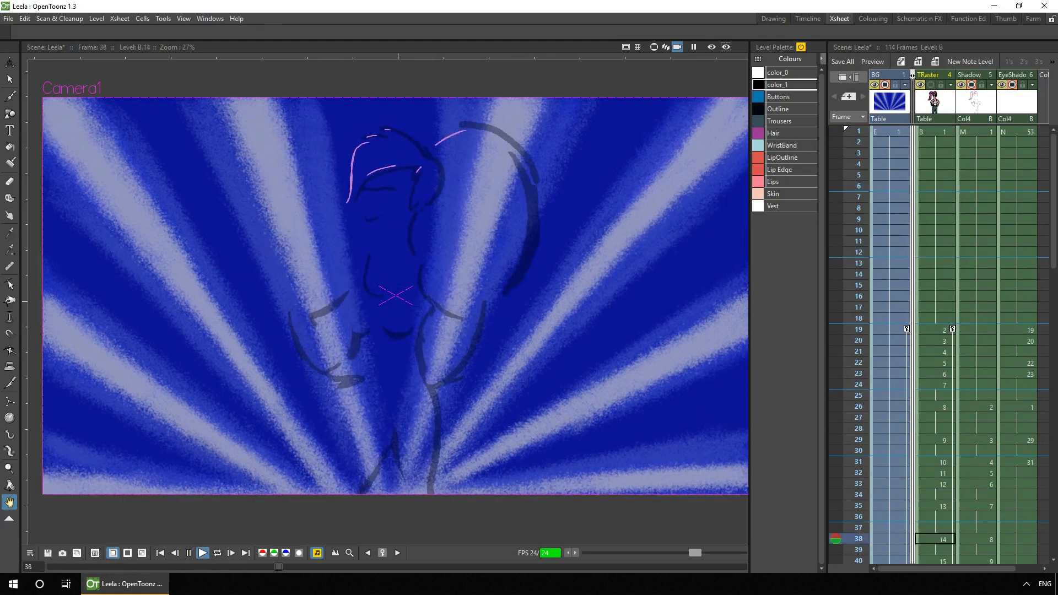